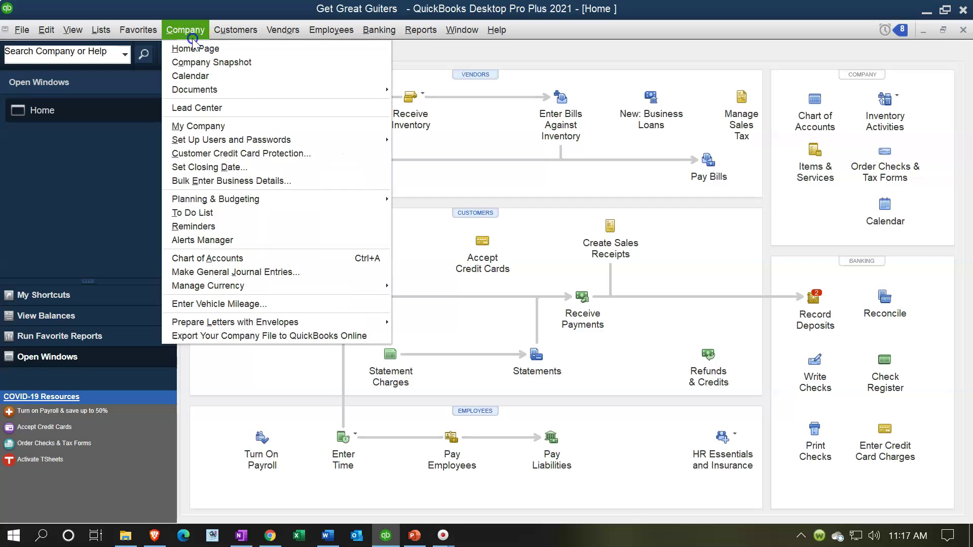
- Open the company's Home page and display the open window list beside it
left_click(213, 51)
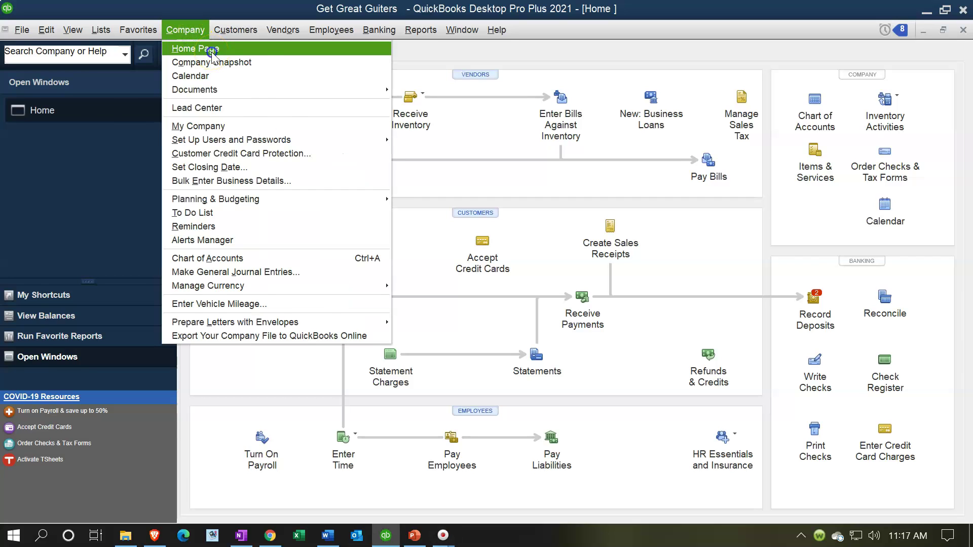
left_click(75, 97)
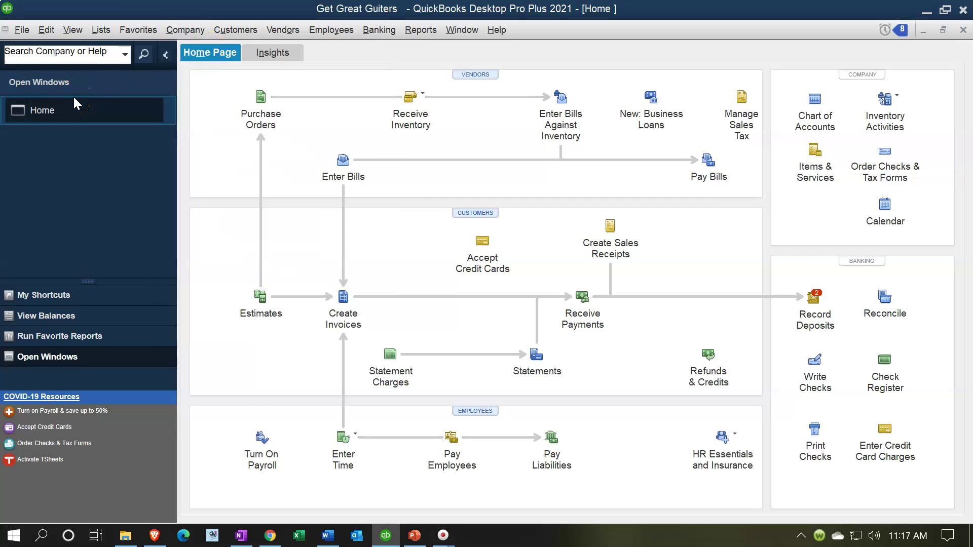
left_click(72, 30)
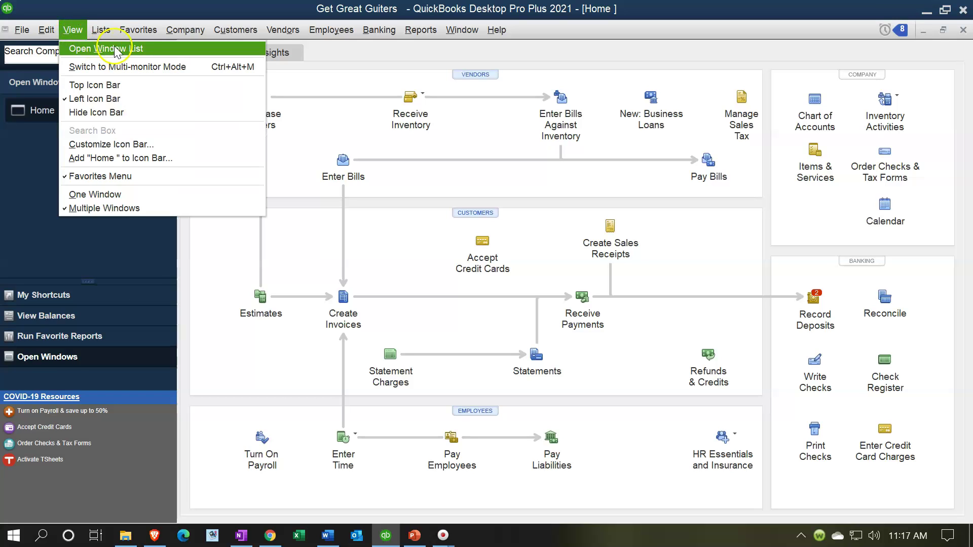
left_click(134, 48)
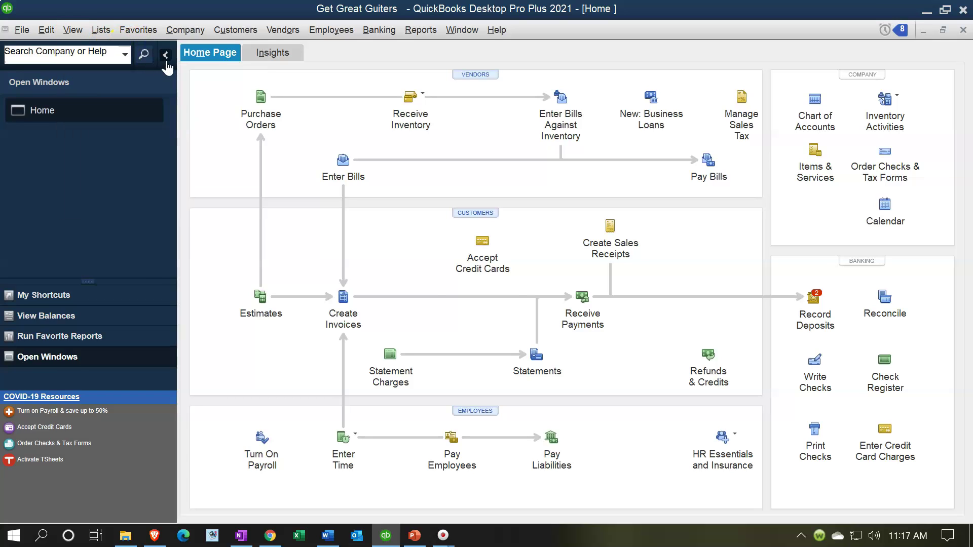
- Collapse and re-expand the navigation pane, and switch its content to My Shortcuts
left_click(166, 55)
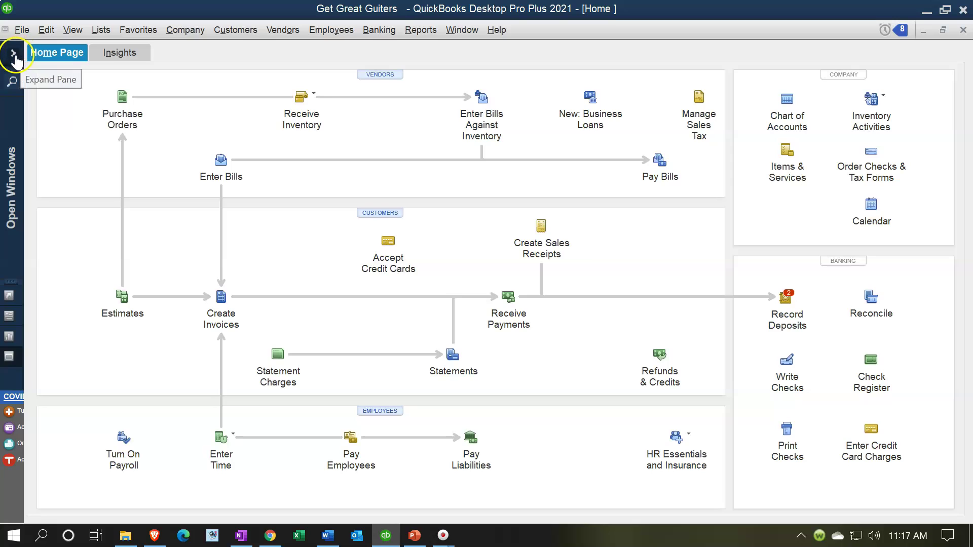
left_click(14, 53)
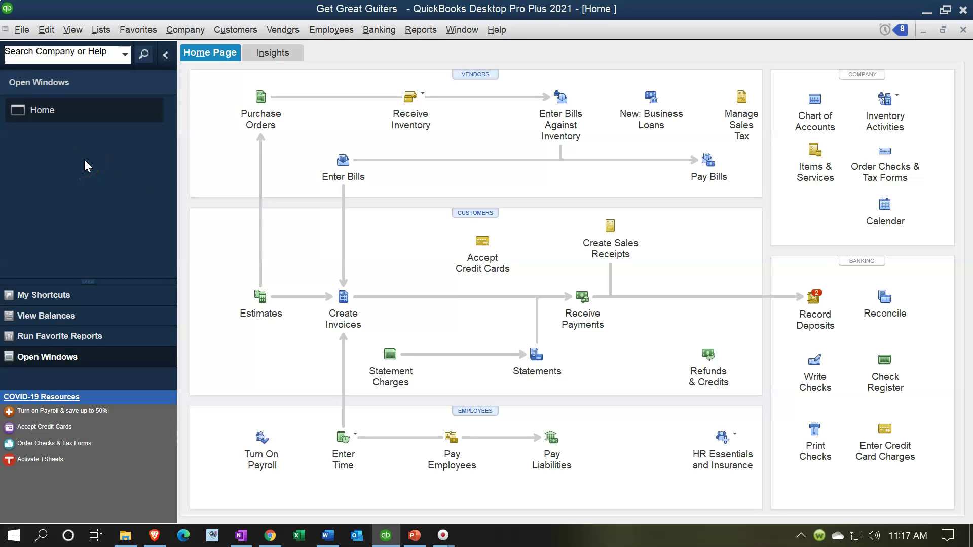
left_click(56, 303)
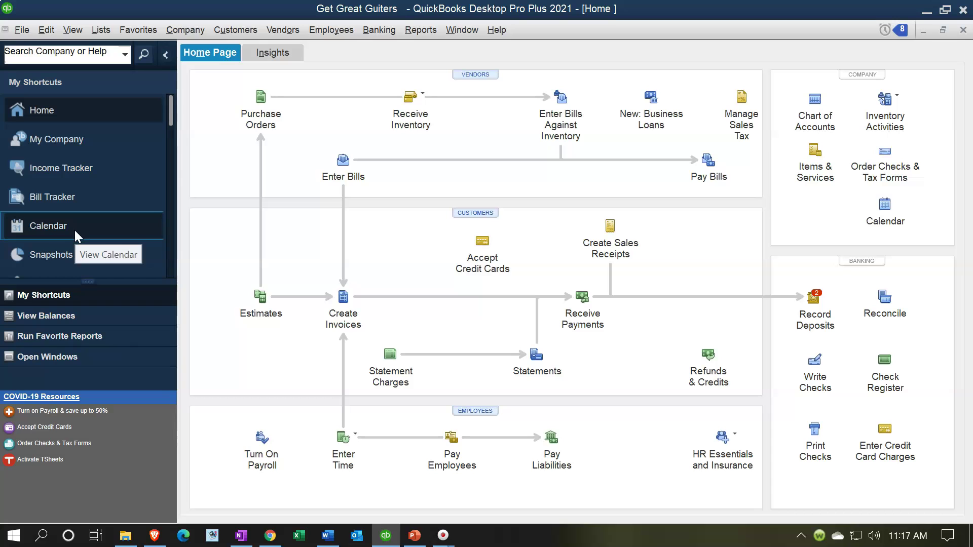
left_click_drag(171, 102, 151, 87)
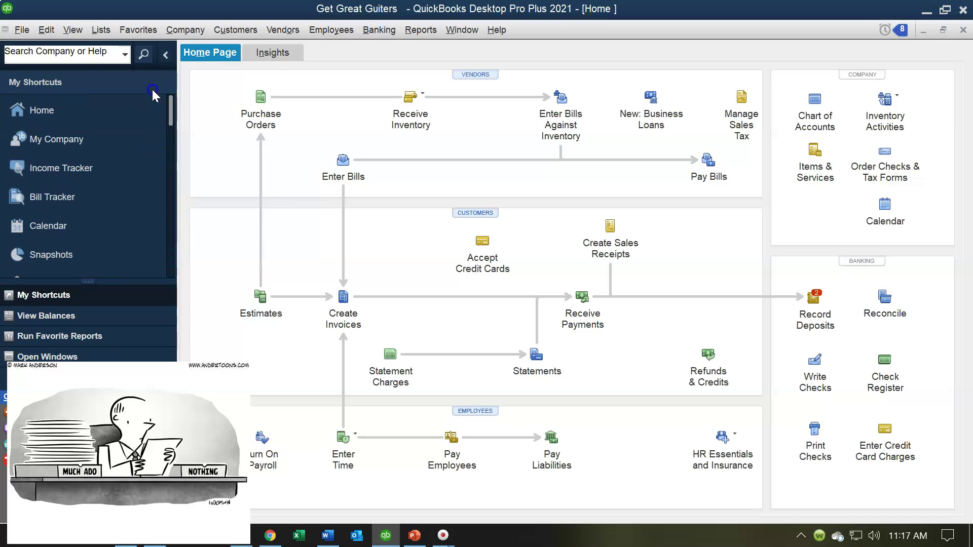
left_click(275, 35)
left_click(275, 36)
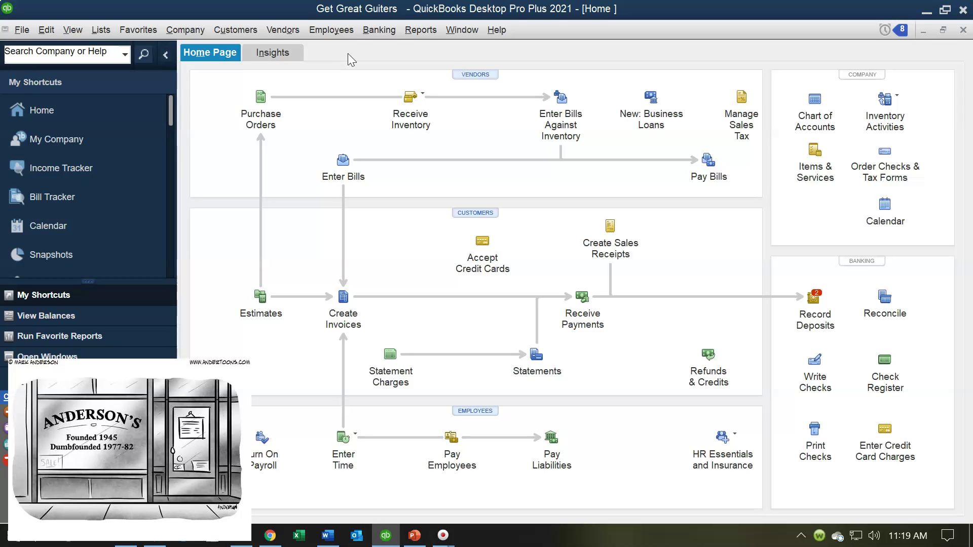
- Open the Desktop View preferences and show the company-level options for Home page features
left_click(45, 30)
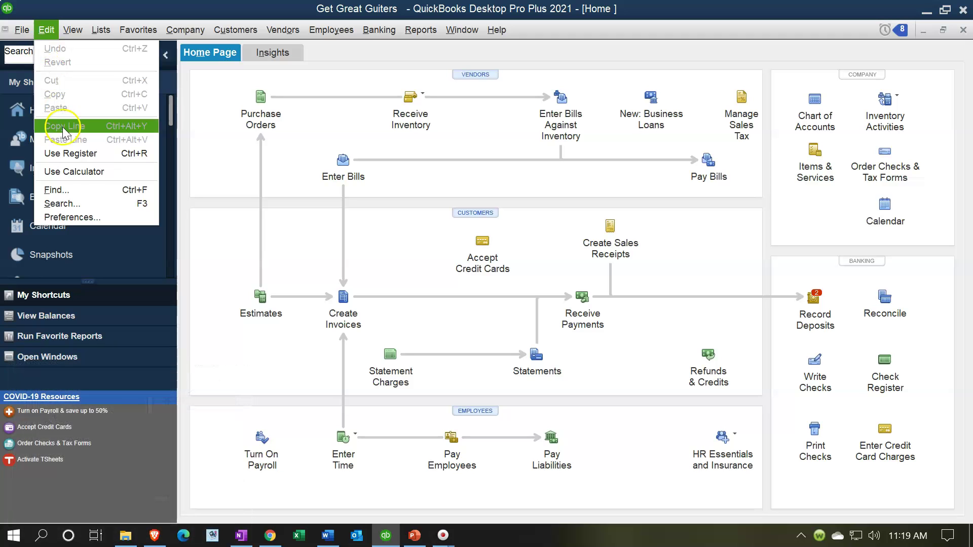
left_click(83, 221)
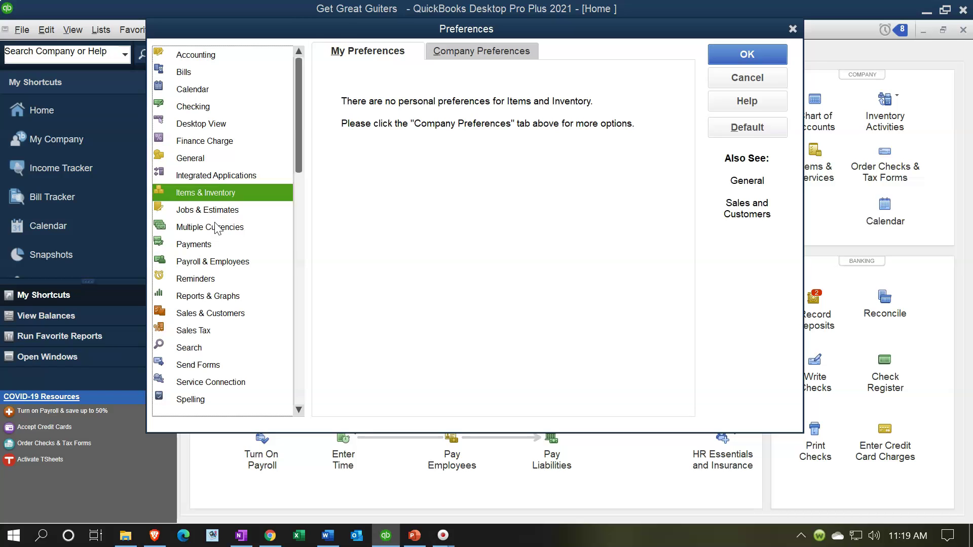
left_click(200, 127)
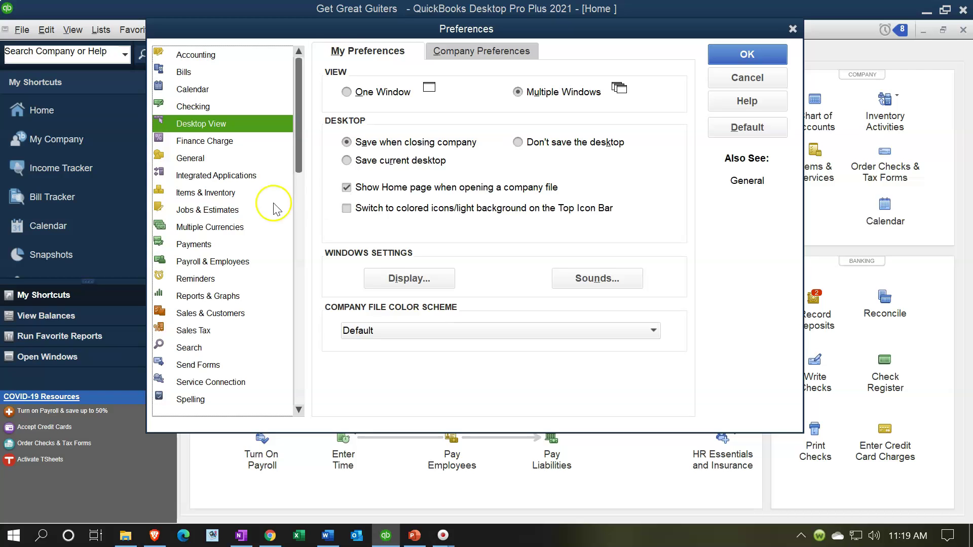
left_click_drag(334, 28, 380, 108)
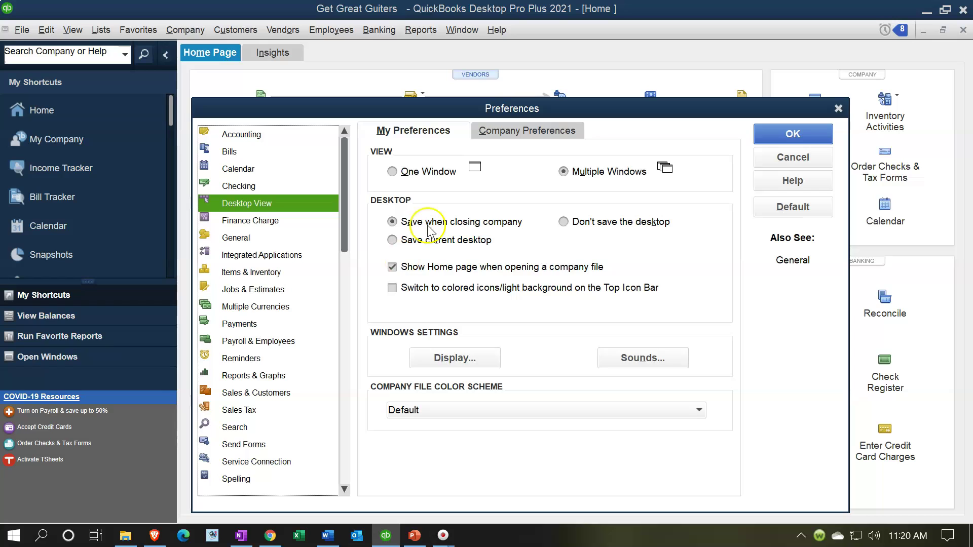
left_click(514, 135)
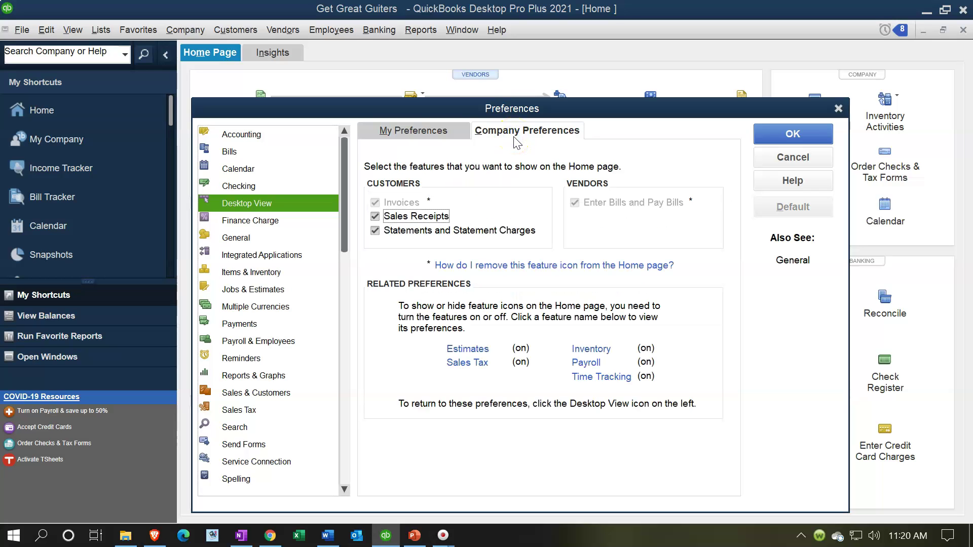
mouse_move(543, 105)
left_mouse_down()
mouse_move(545, 89)
mouse_move(546, 285)
mouse_move(534, 96)
left_mouse_up()
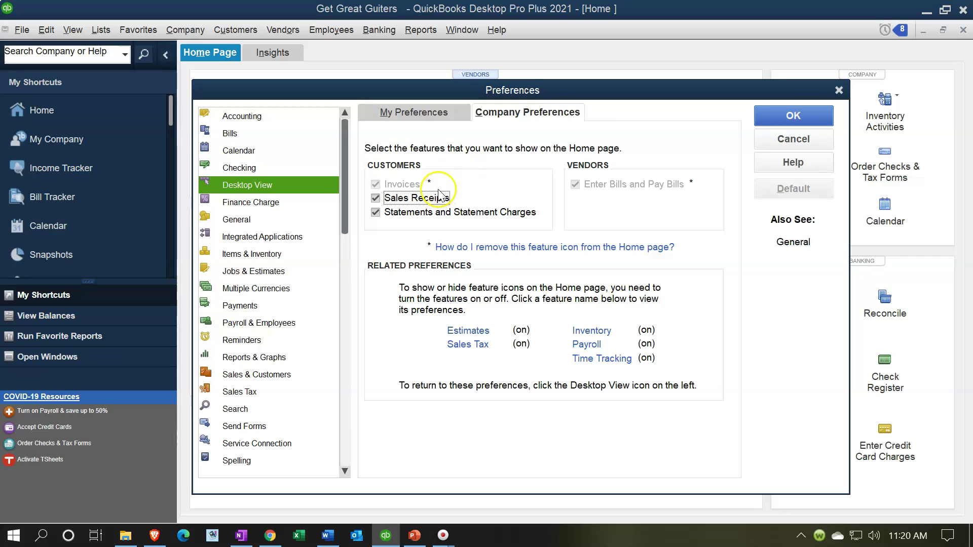
- Remove the Sales Receipts feature from the Home page and save the preference, accepting that all open windows close
left_click_drag(587, 90, 656, 419)
left_click_drag(656, 421, 605, 355)
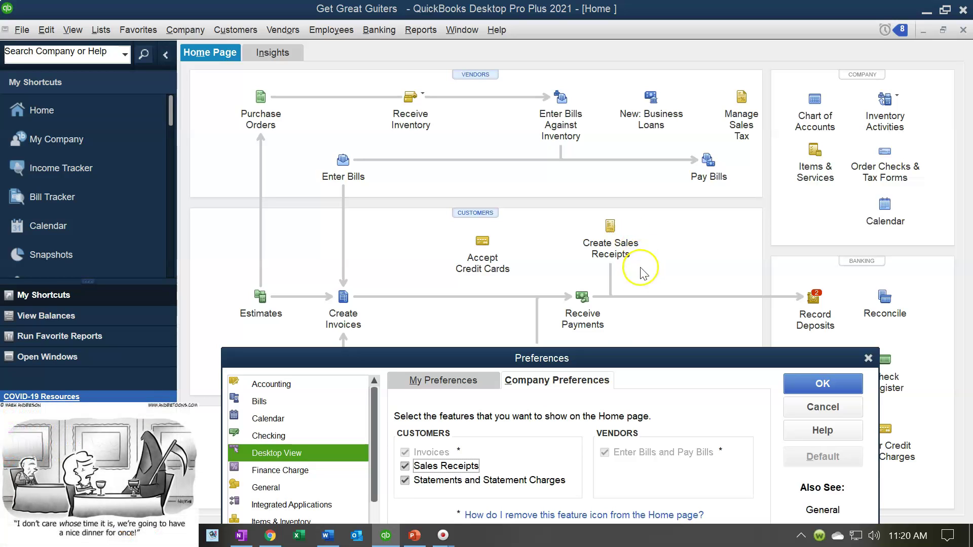
left_click_drag(631, 356, 632, 155)
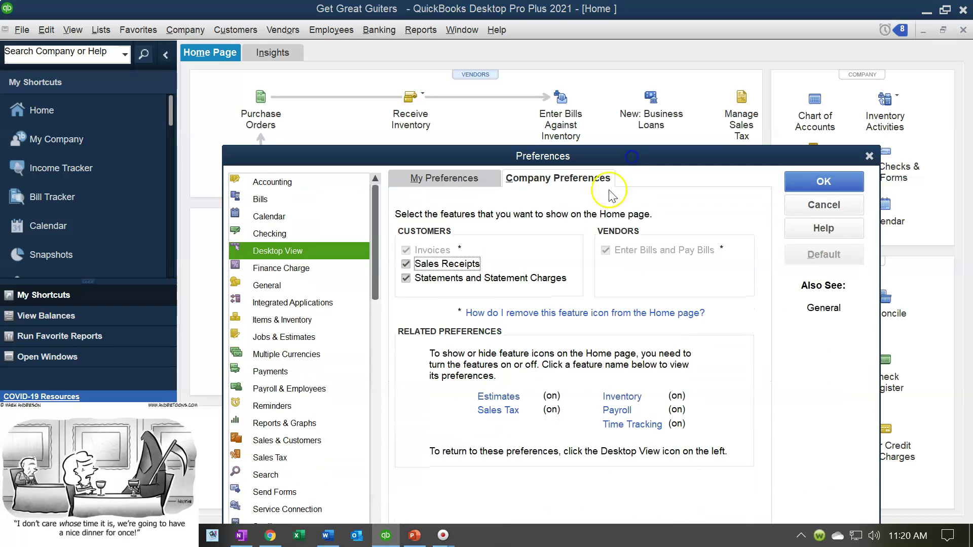
left_click(406, 265)
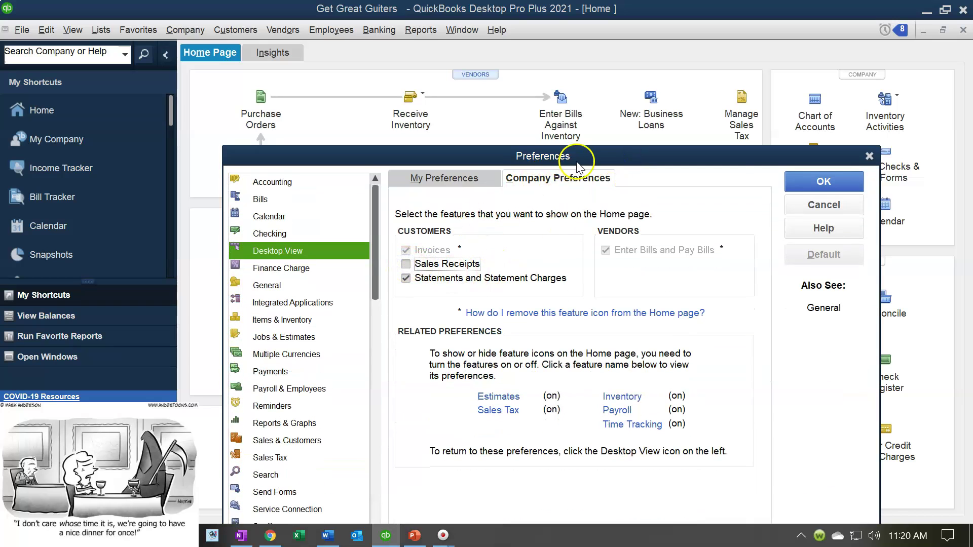
left_click_drag(577, 163, 566, 109)
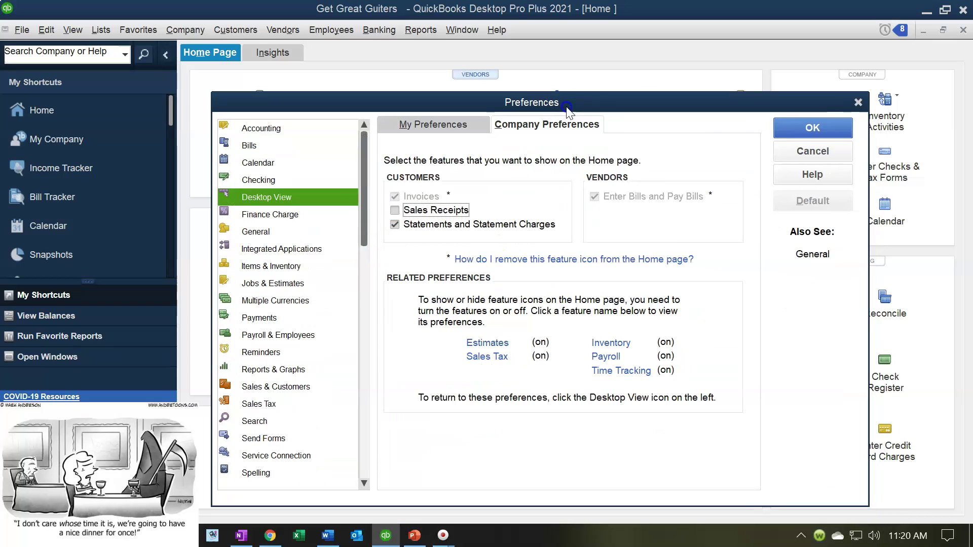
left_click(792, 133)
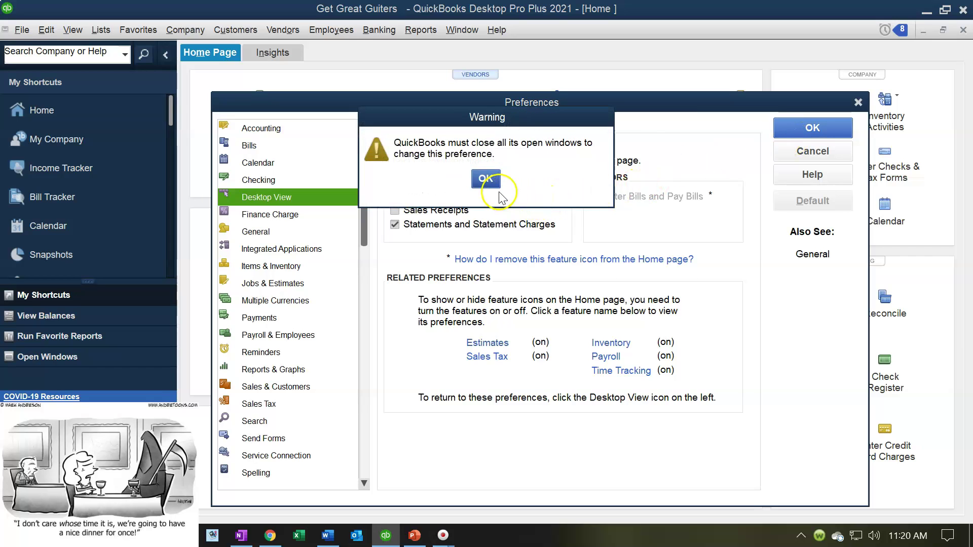
left_click(488, 182)
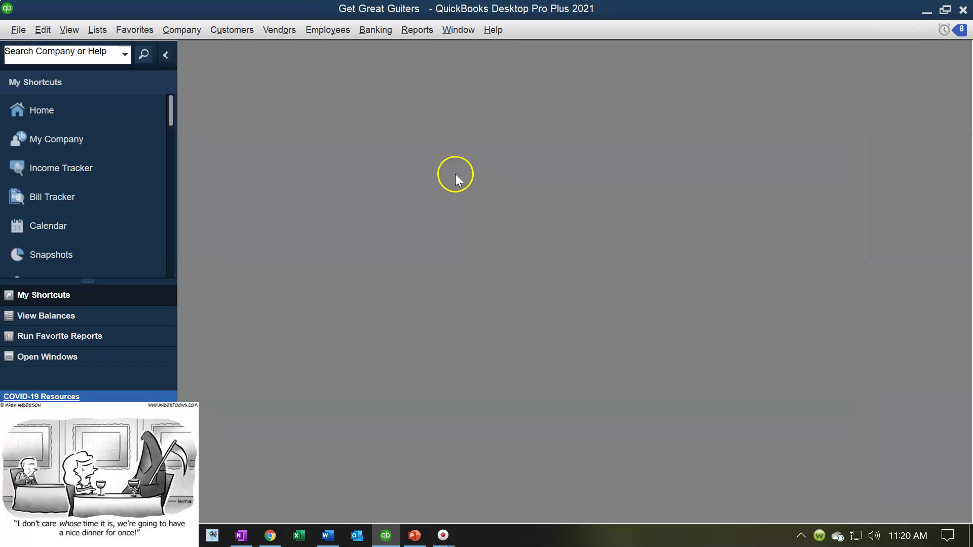
- Reopen the Home page and maximize it to check the customer workflow icons
left_click(195, 31)
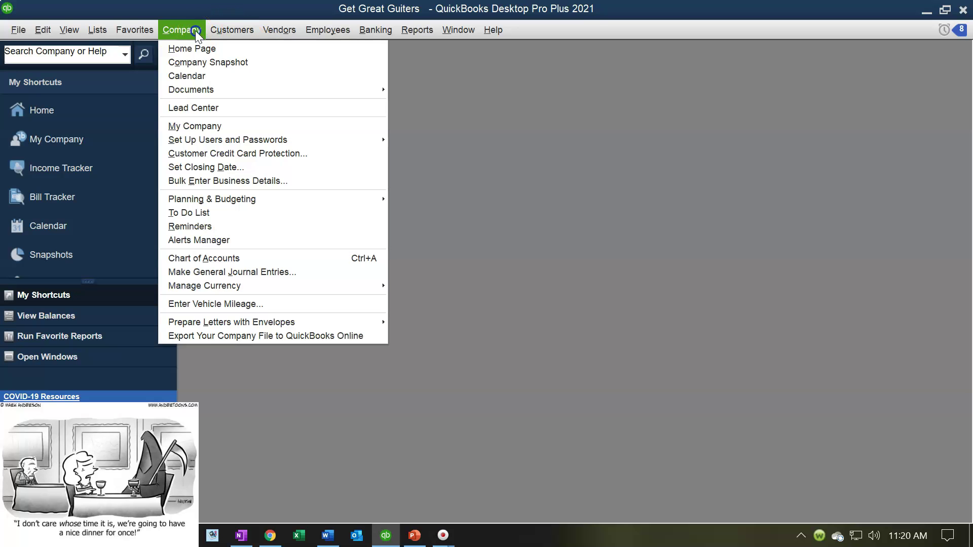
left_click(196, 46)
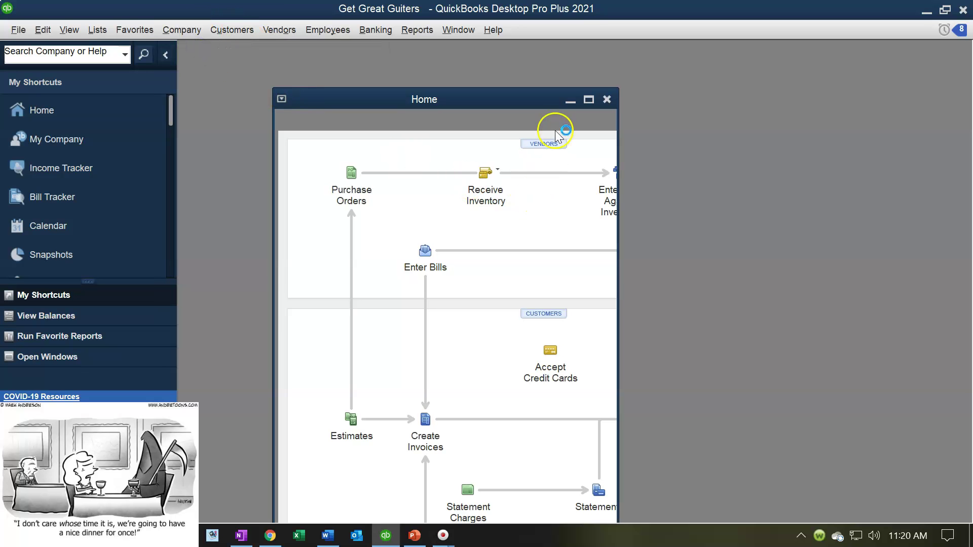
left_click(590, 99)
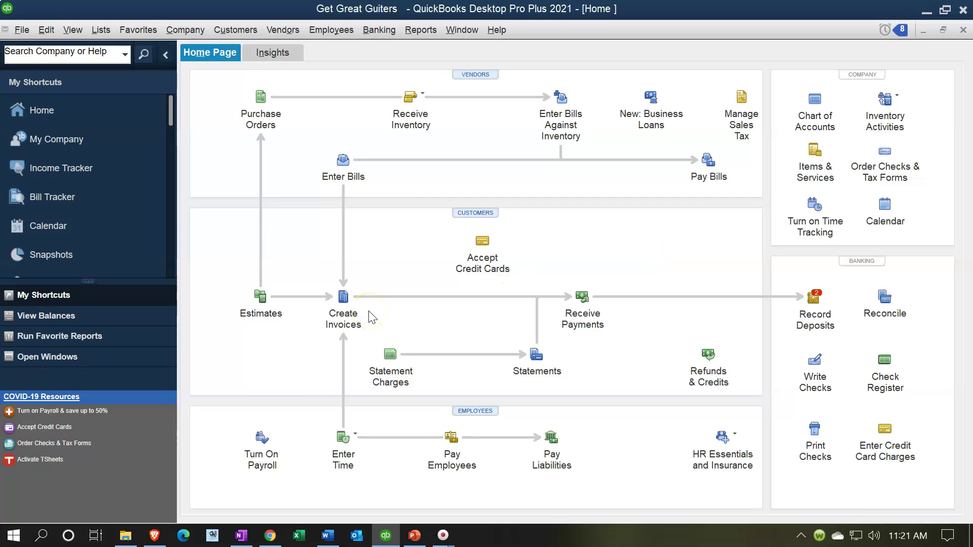
- Re-enable the Sales Receipts feature in the company-level Desktop View preferences
left_click(46, 30)
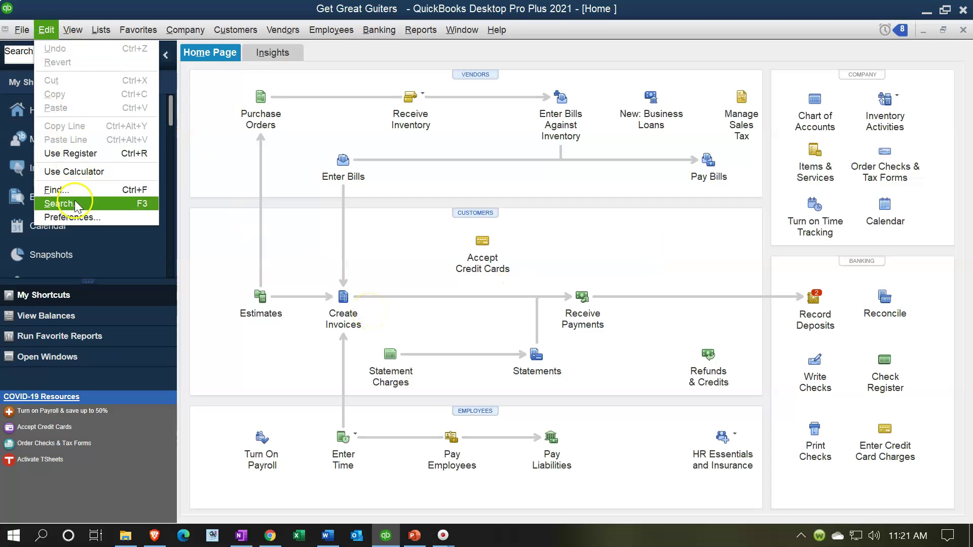
left_click(88, 218)
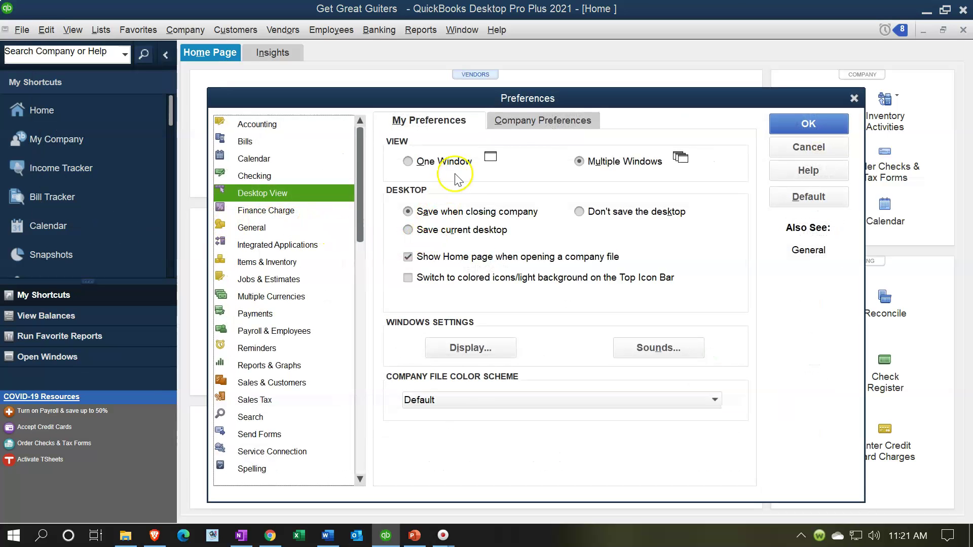
left_click(514, 124)
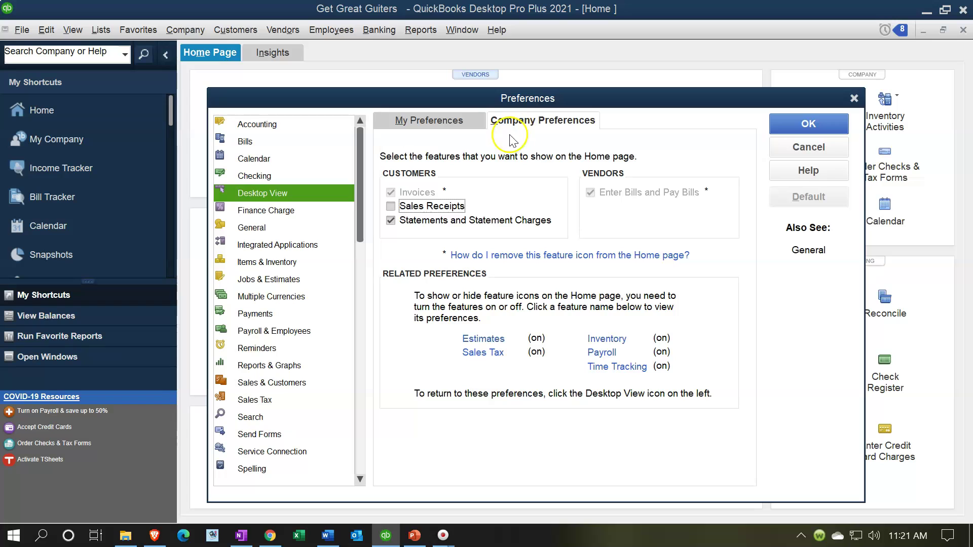
left_click(392, 207)
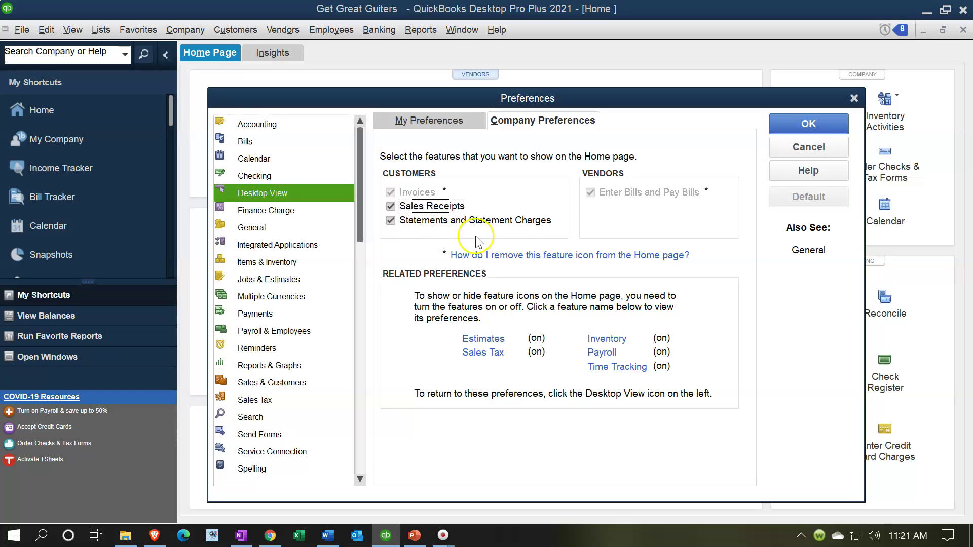
left_click_drag(605, 101, 571, 63)
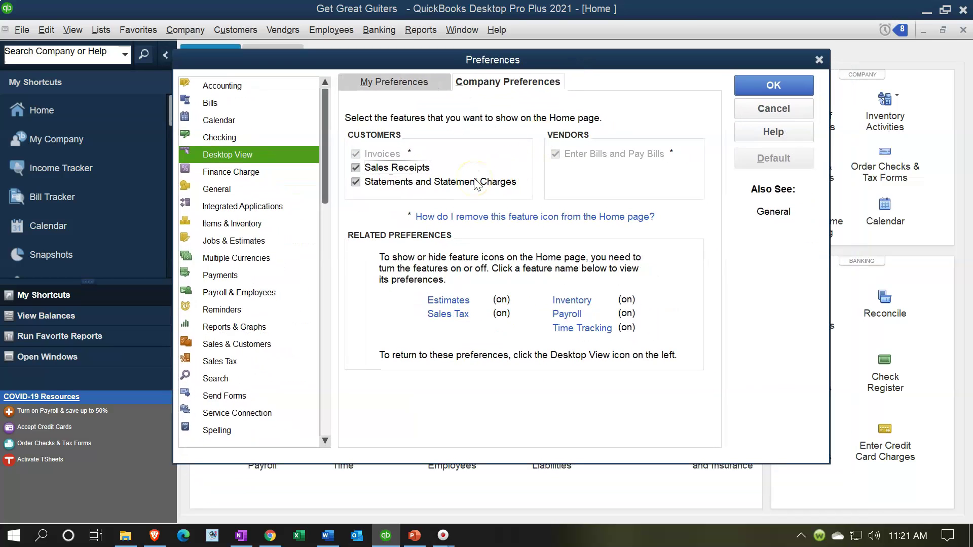
- Go to the related Estimates preferences, saving the Desktop View changes and allowing the open windows to close
left_click(447, 306)
left_click_drag(411, 59, 569, 69)
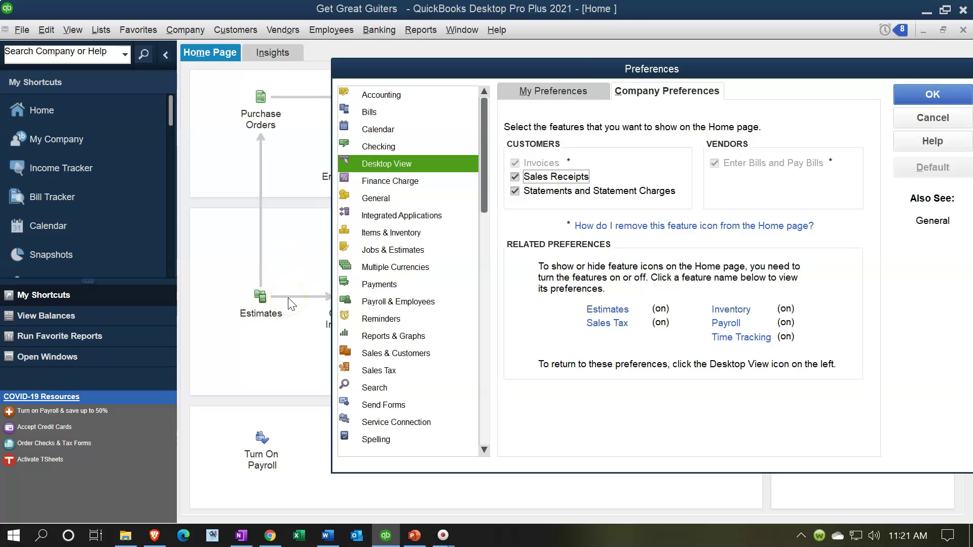
left_click(611, 310)
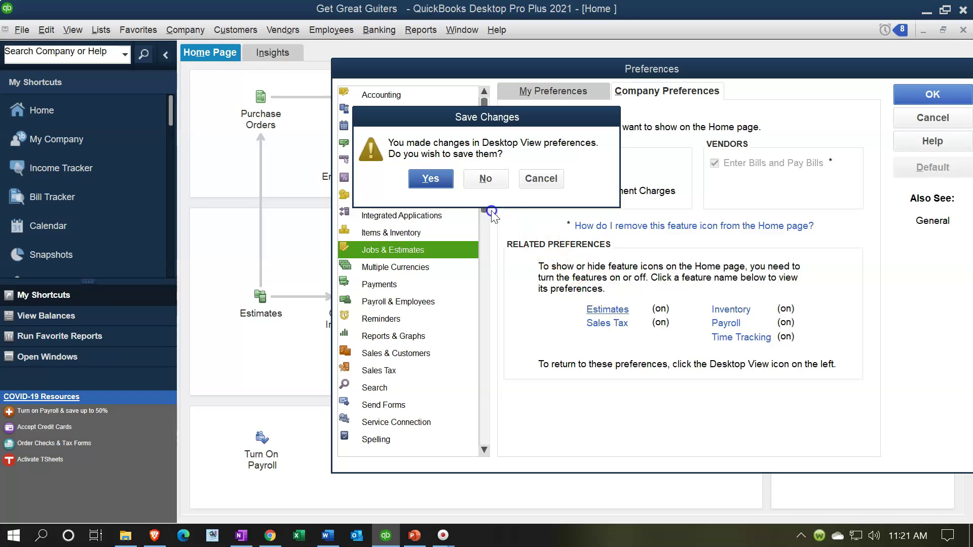
left_click(430, 178)
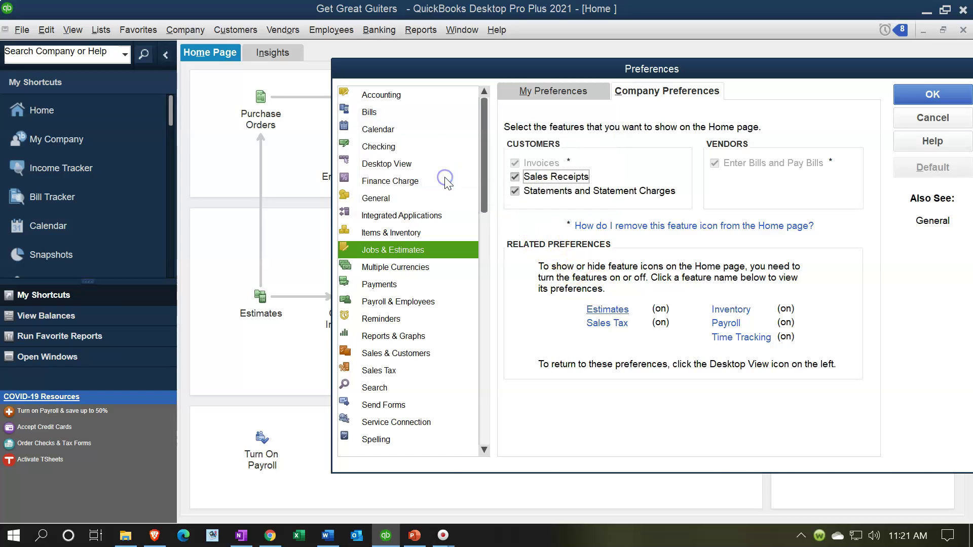
left_click(486, 192)
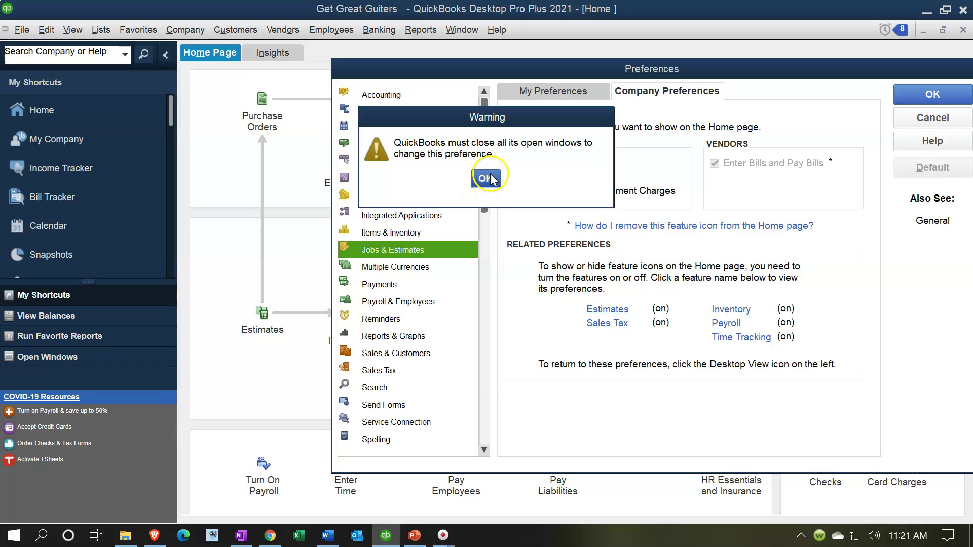
left_click(488, 178)
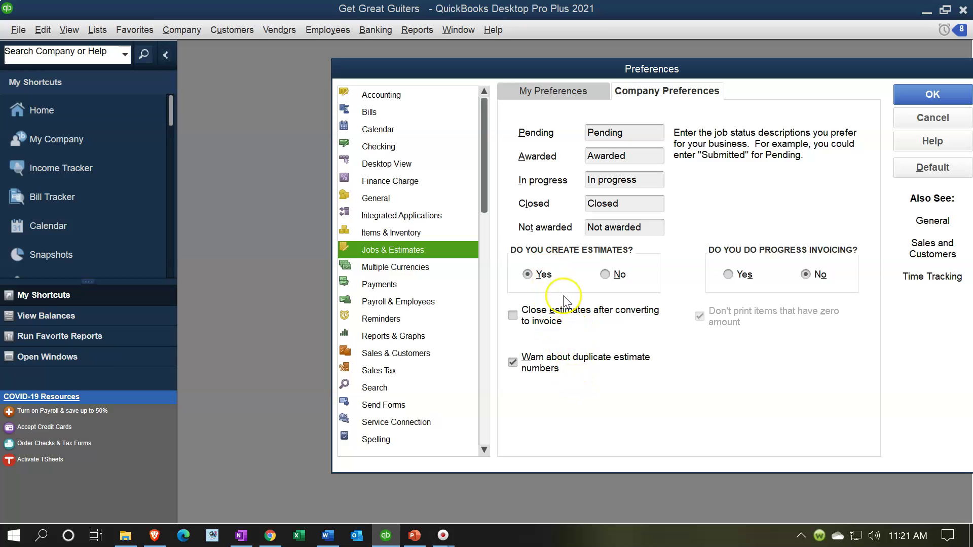
- Turn off estimate creation in the Jobs & Estimates company preferences, save, and reopen the Home page maximized to check its icons
left_click(605, 274)
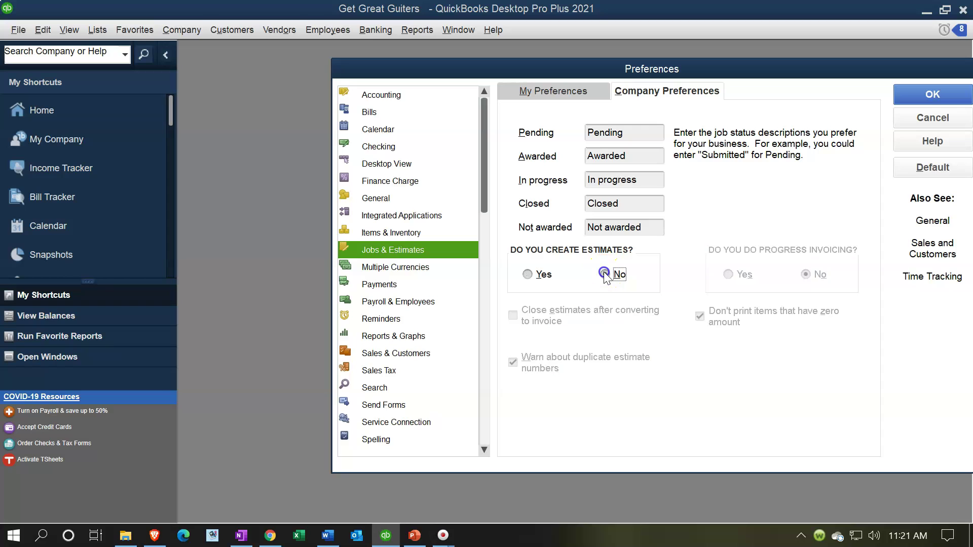
left_click(923, 94)
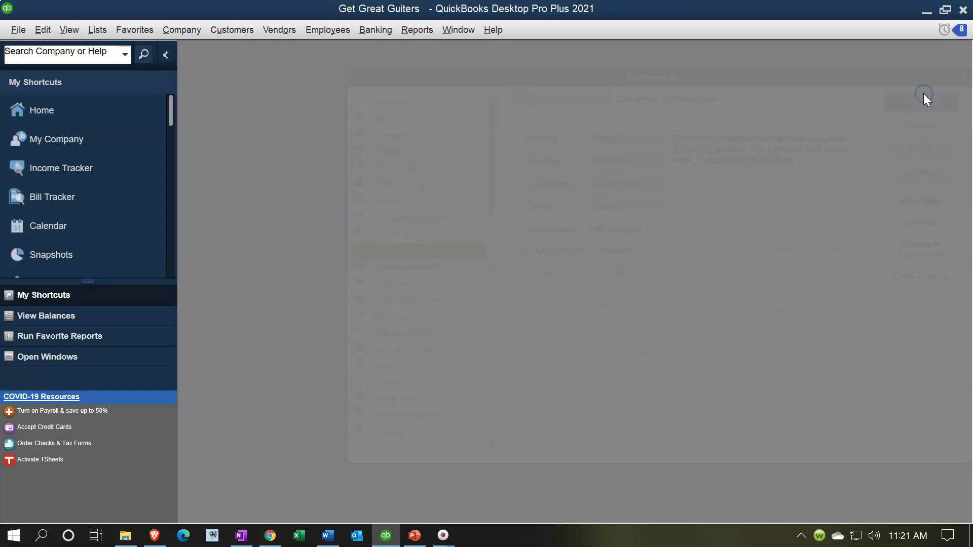
left_click(185, 29)
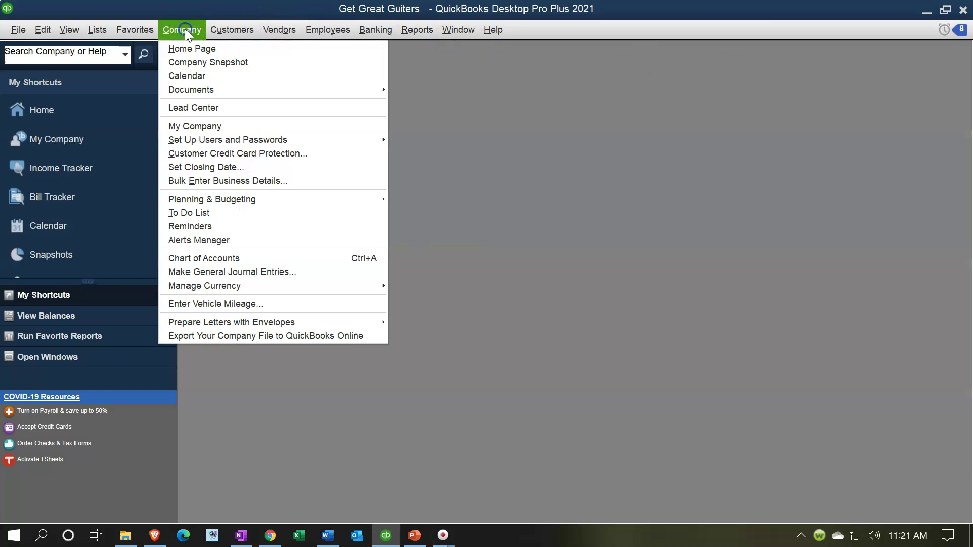
left_click(190, 48)
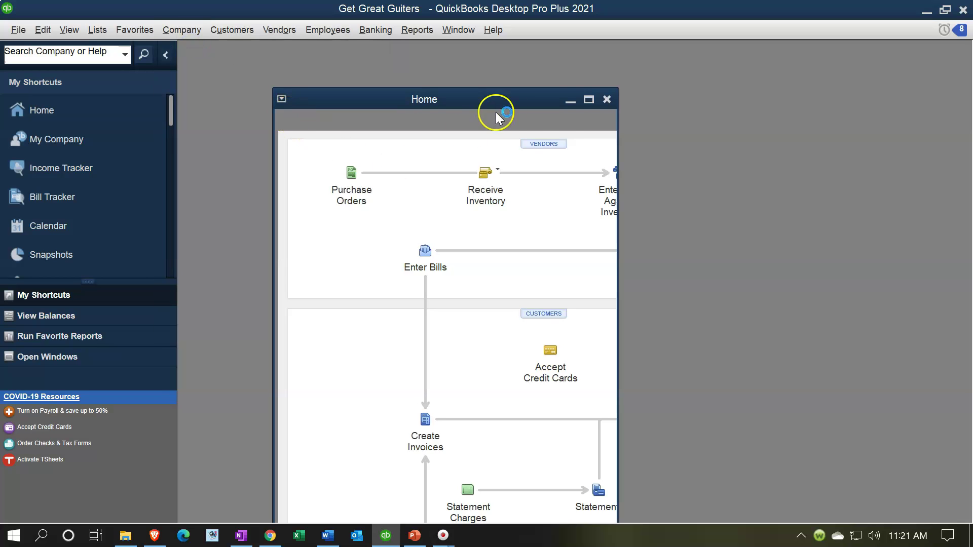
left_click(588, 100)
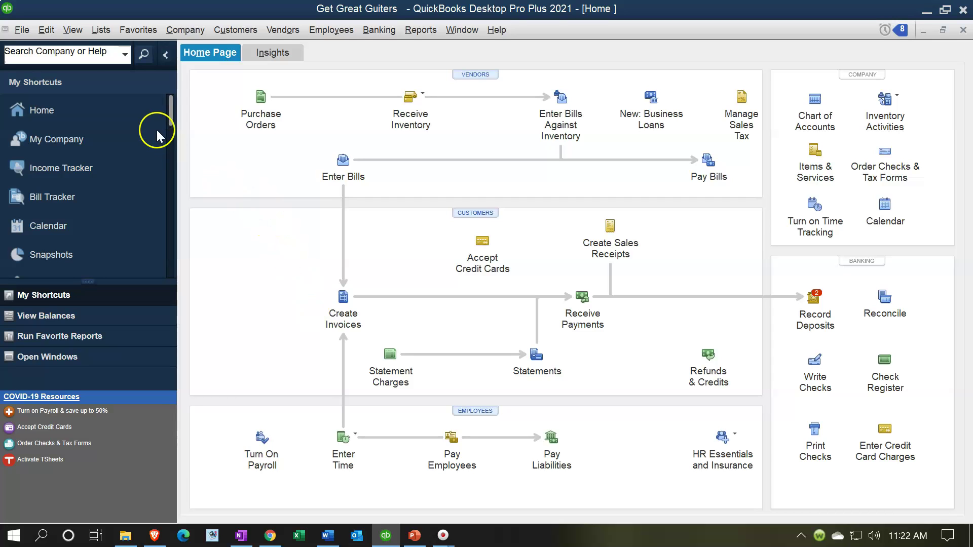
- Turn estimate creation back on in the Jobs & Estimates company preferences, saving the change while switching to the Desktop View preferences
left_click(47, 30)
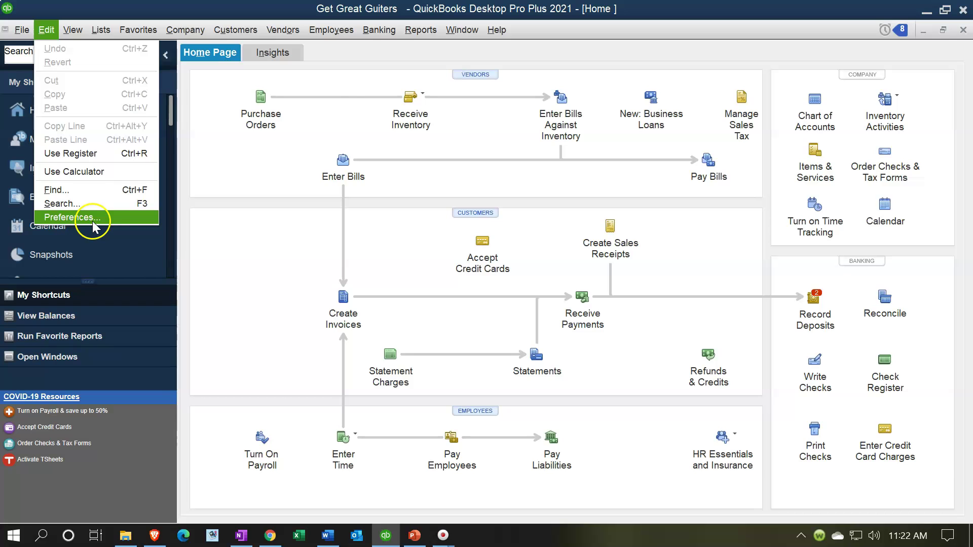
left_click(71, 217)
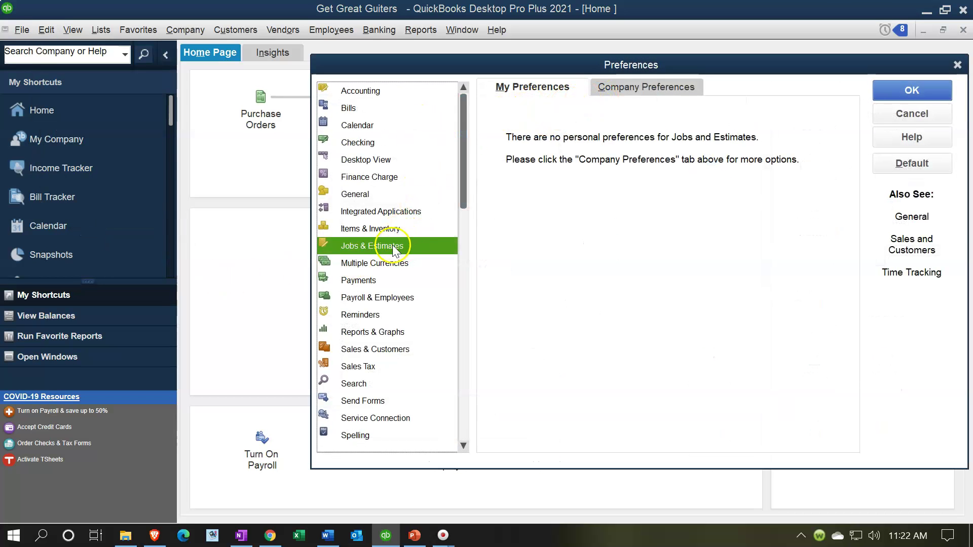
left_click(613, 98)
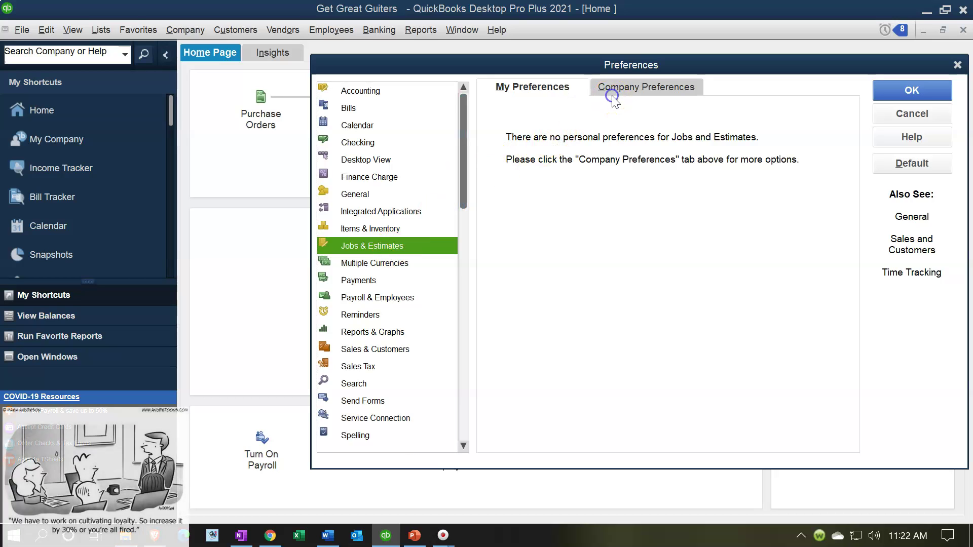
left_click(507, 271)
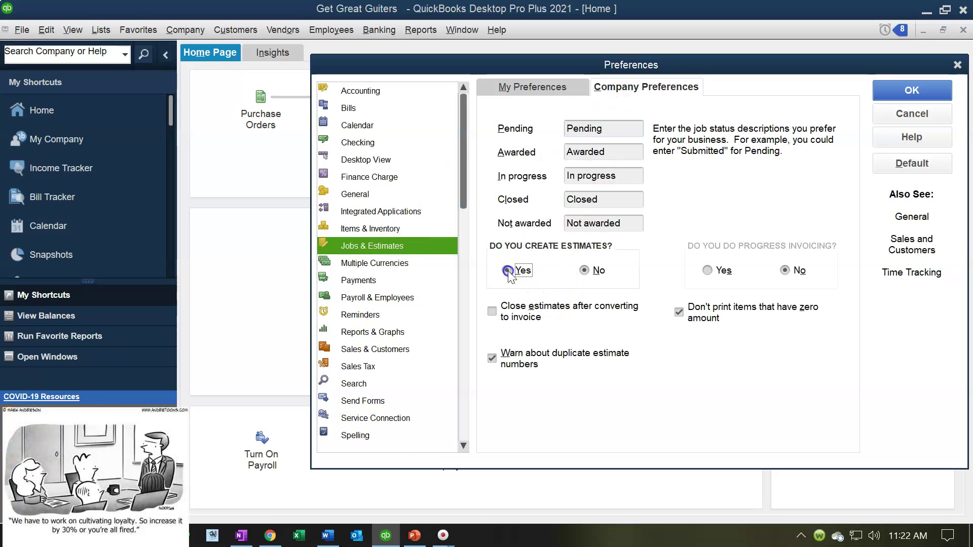
left_click(366, 161)
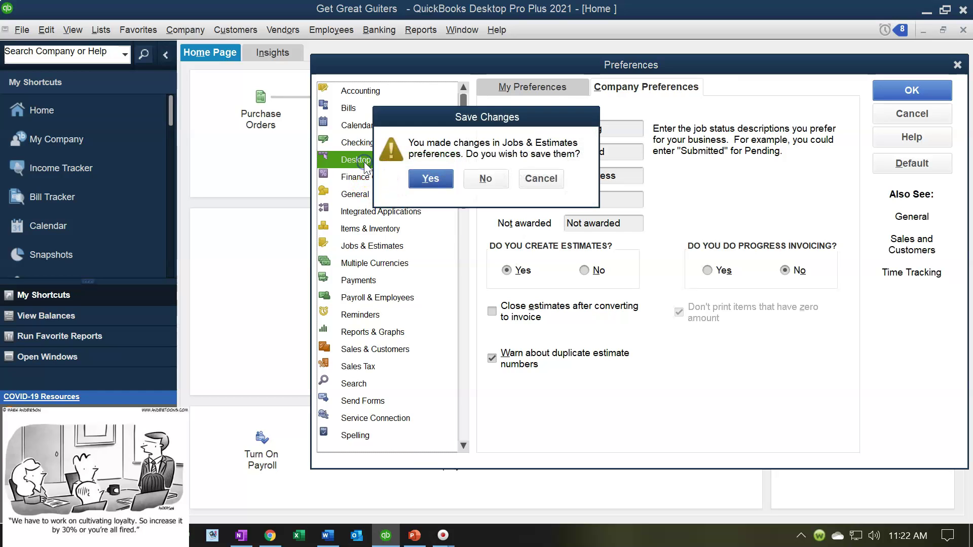
left_click(425, 179)
left_click(465, 179)
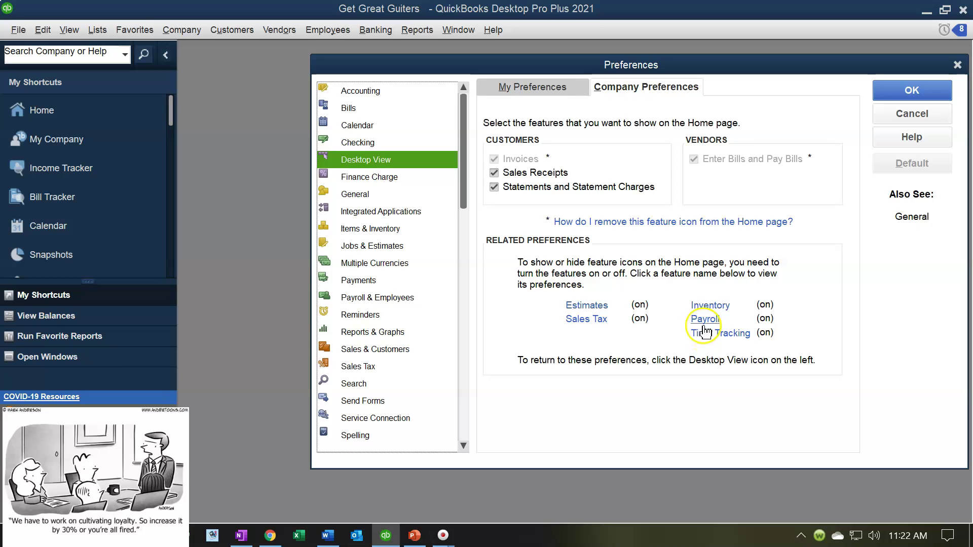
- Deactivate inventory and purchase orders through the related Inventory preferences, save, and reopen the Home page maximized
left_click(704, 305)
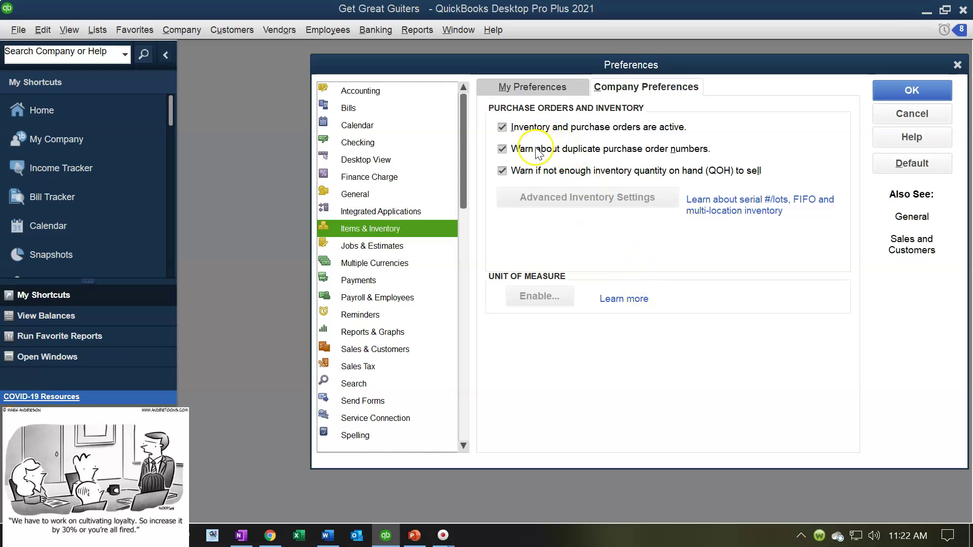
left_click(502, 127)
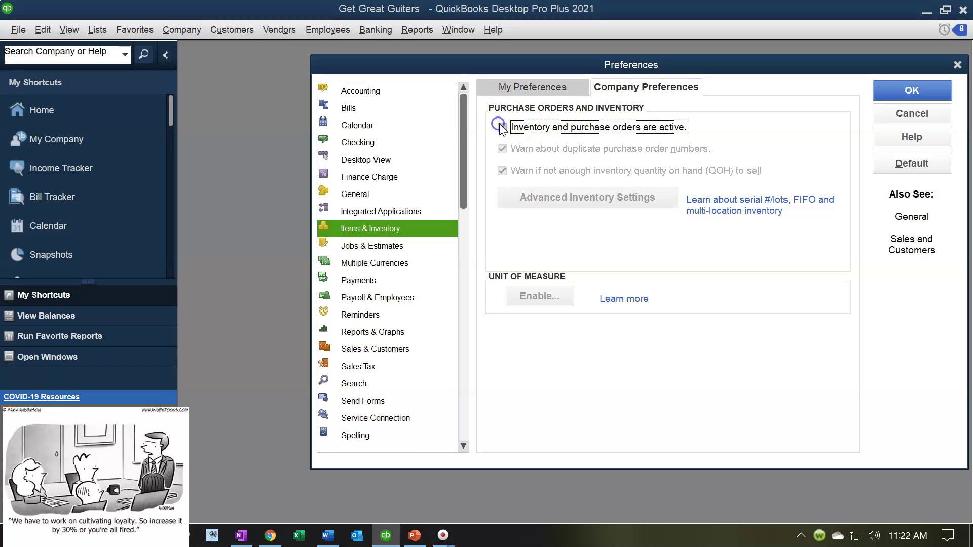
left_click(883, 91)
left_click(41, 107)
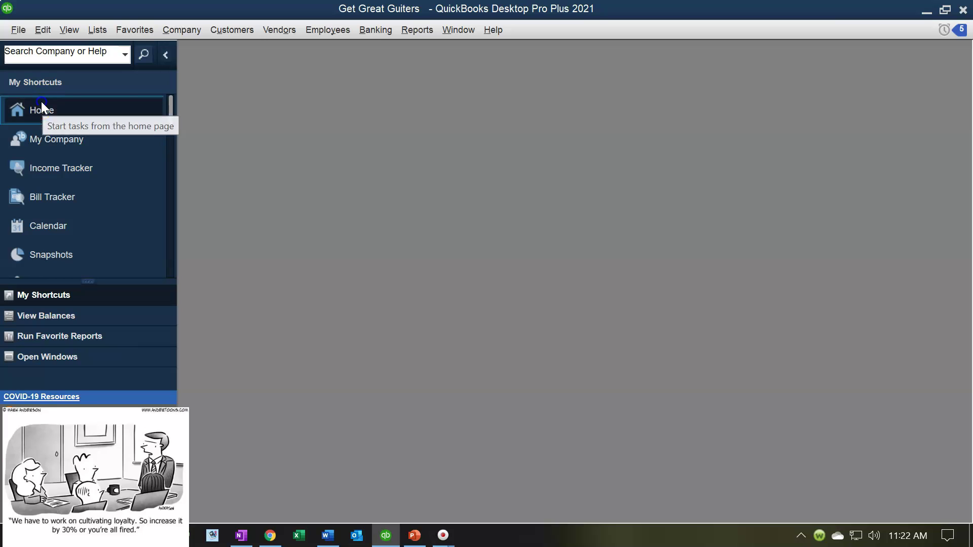
left_click(589, 100)
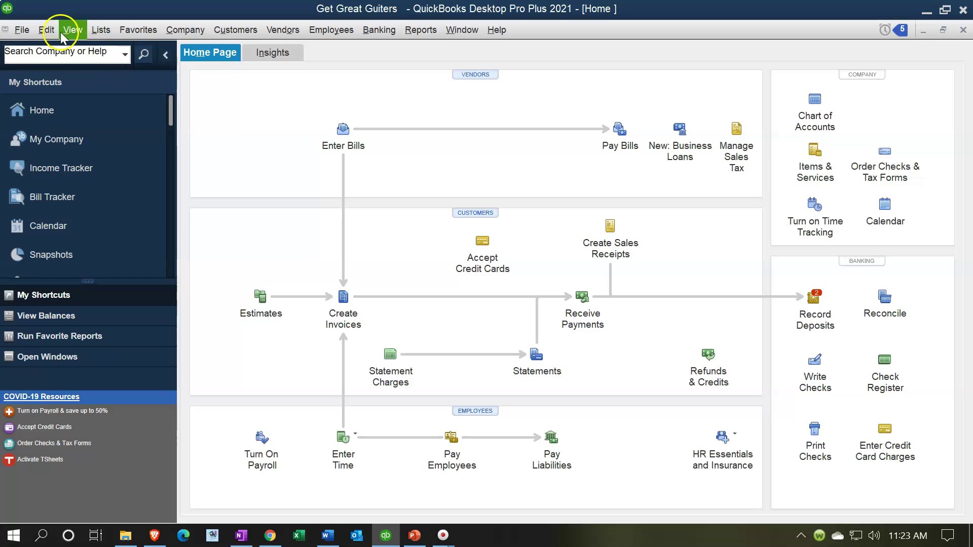
- Reactivate inventory and purchase orders through the Inventory link in the Desktop View company preferences, and save with the open windows closing
left_click(46, 30)
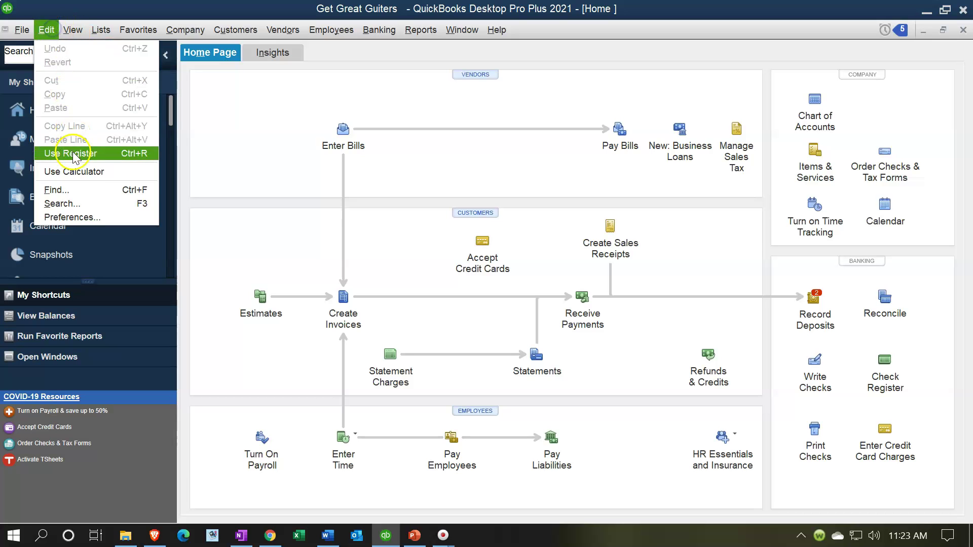
left_click(81, 217)
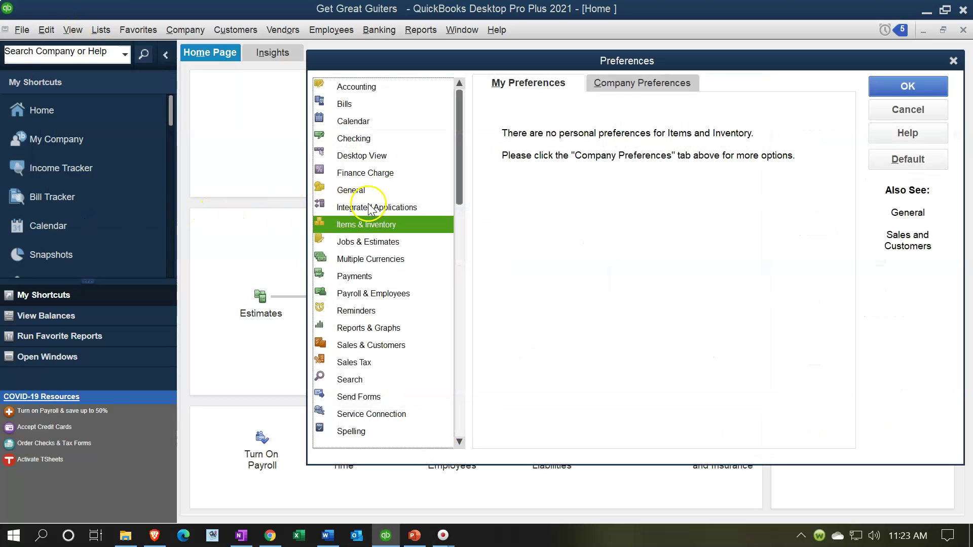
left_click(370, 153)
left_click(635, 84)
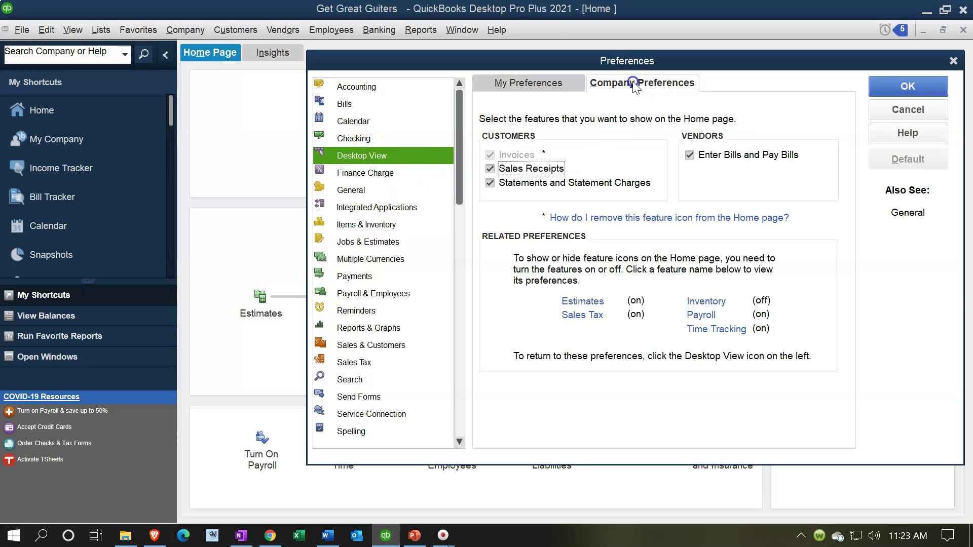
left_click(708, 303)
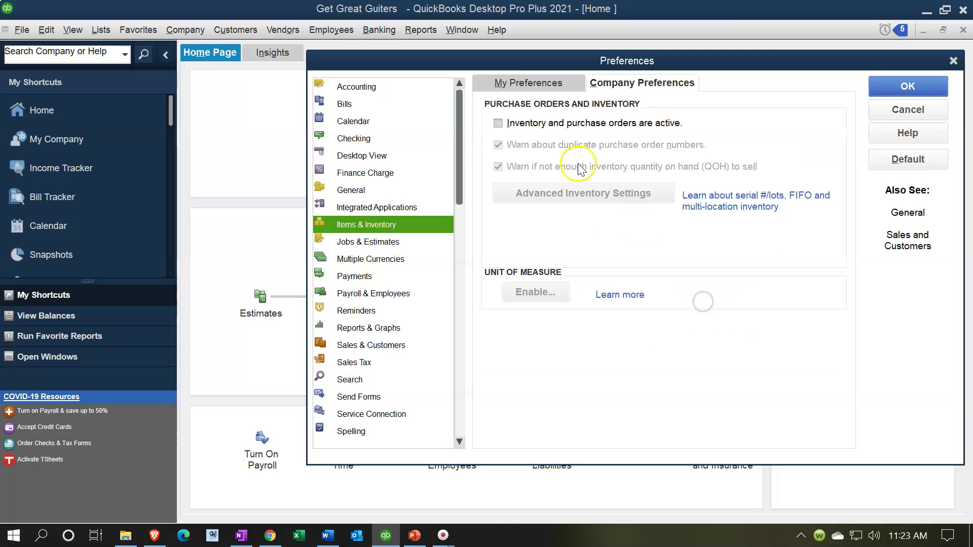
left_click(500, 123)
left_click(895, 89)
left_click(485, 180)
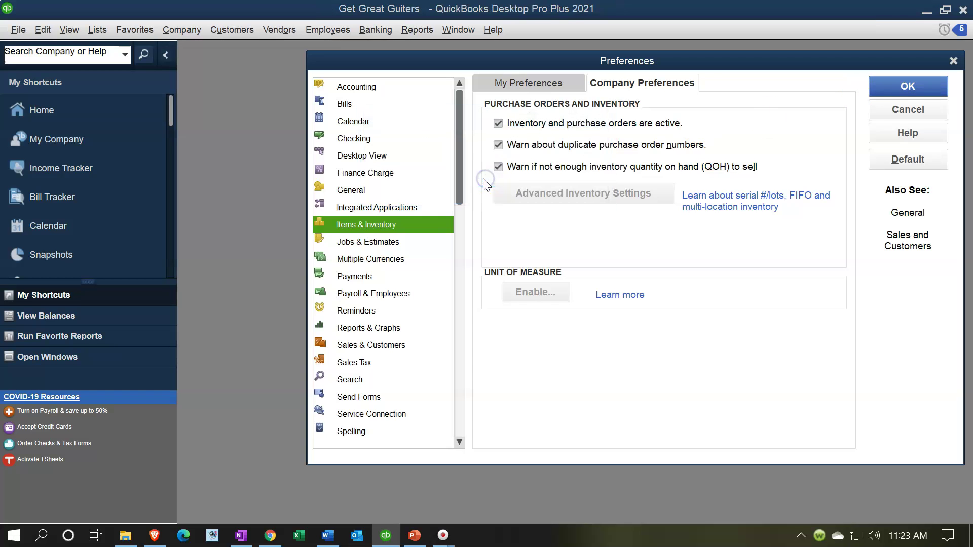
left_click(862, 75)
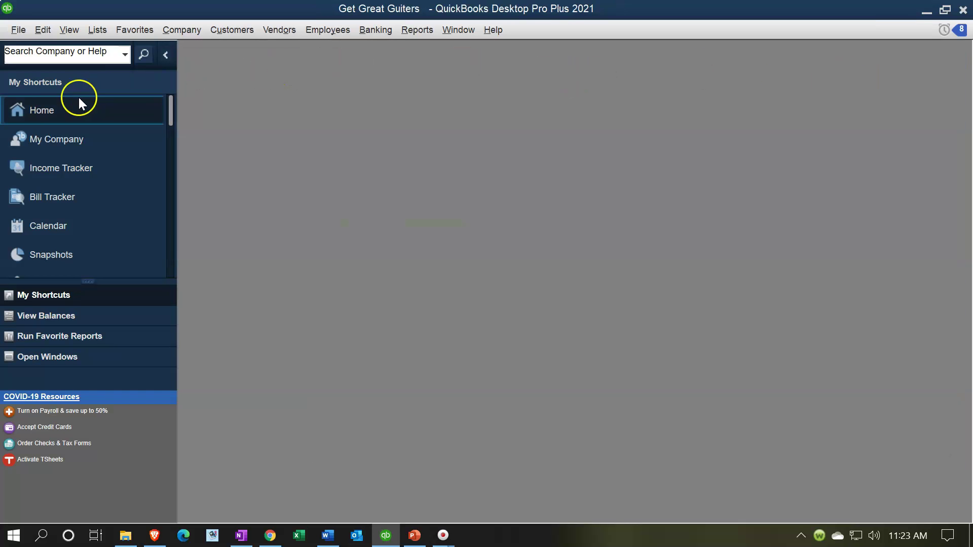
- Reopen the Home page and maximize it to check the vendor workflow icons
left_click(49, 109)
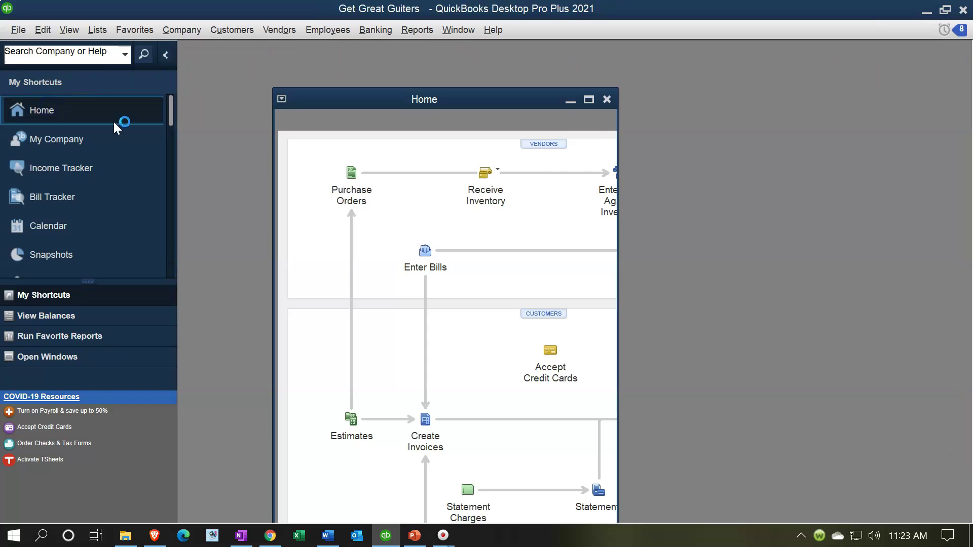
left_click(588, 103)
left_click(507, 122)
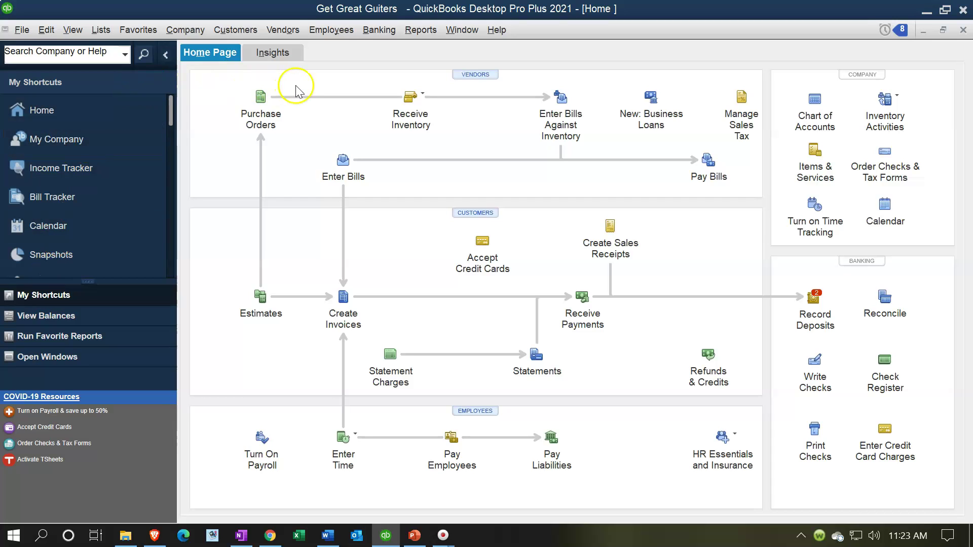
- Try the Top Icon Bar layout and switch back to the Left Icon Bar
left_click(83, 33)
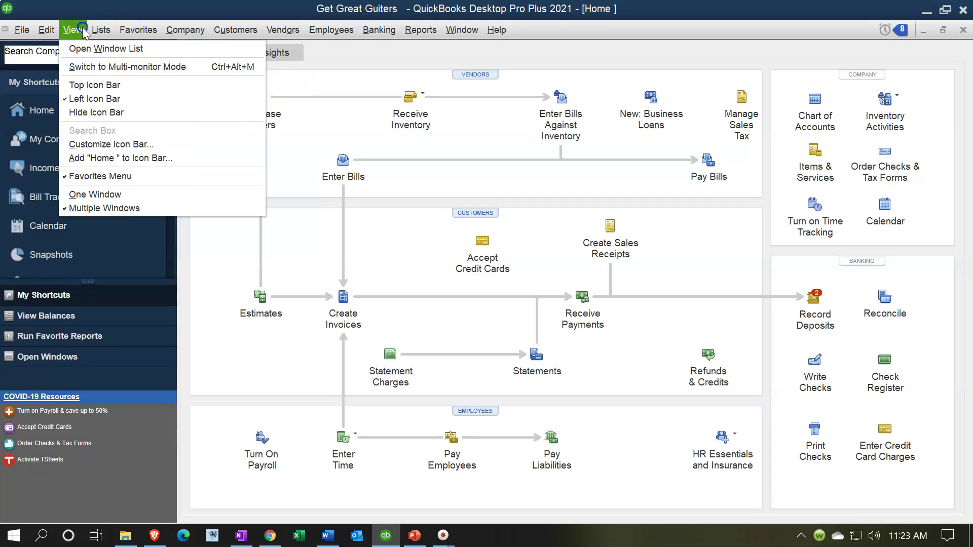
left_click(90, 85)
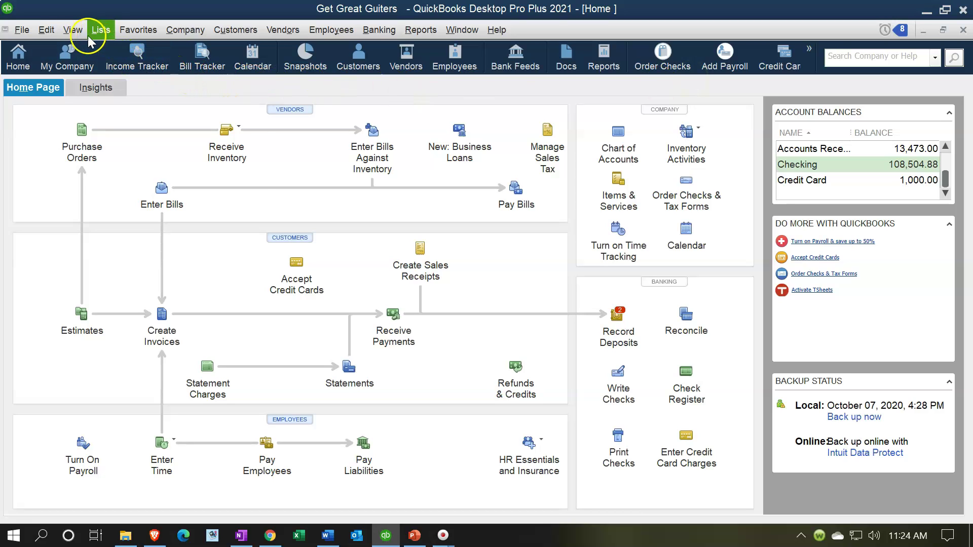
left_click(73, 31)
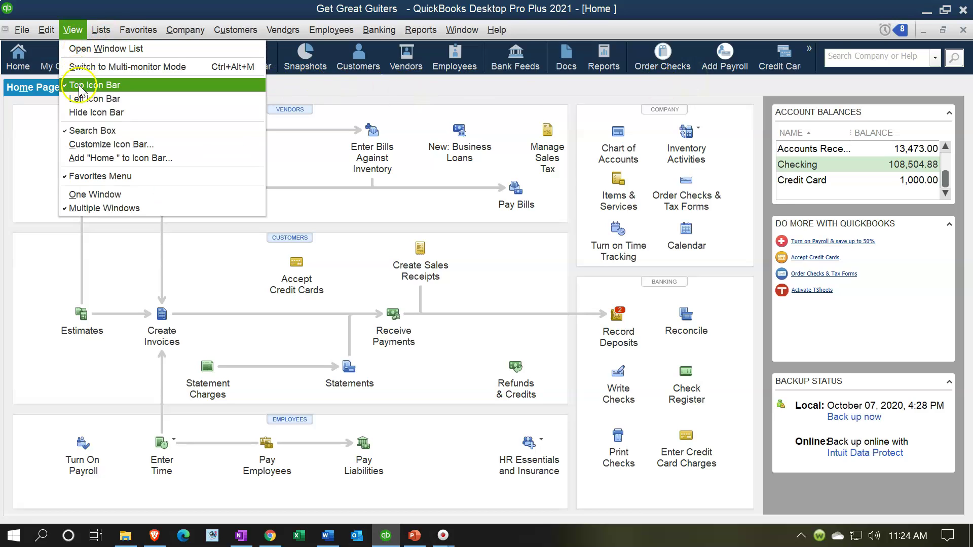
left_click(131, 102)
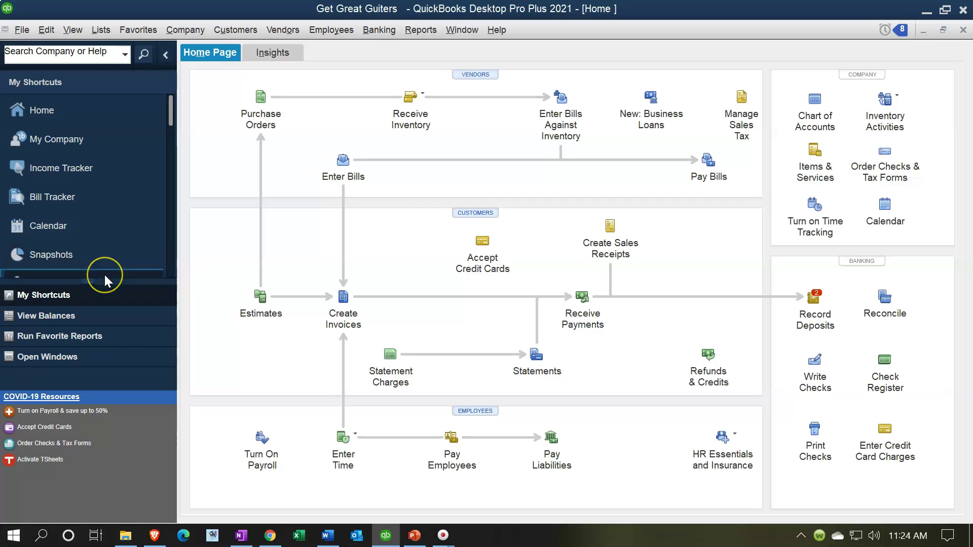
- Open the icon bar customization beside the shortcuts and move My Company above Home in the icon order
left_click(74, 32)
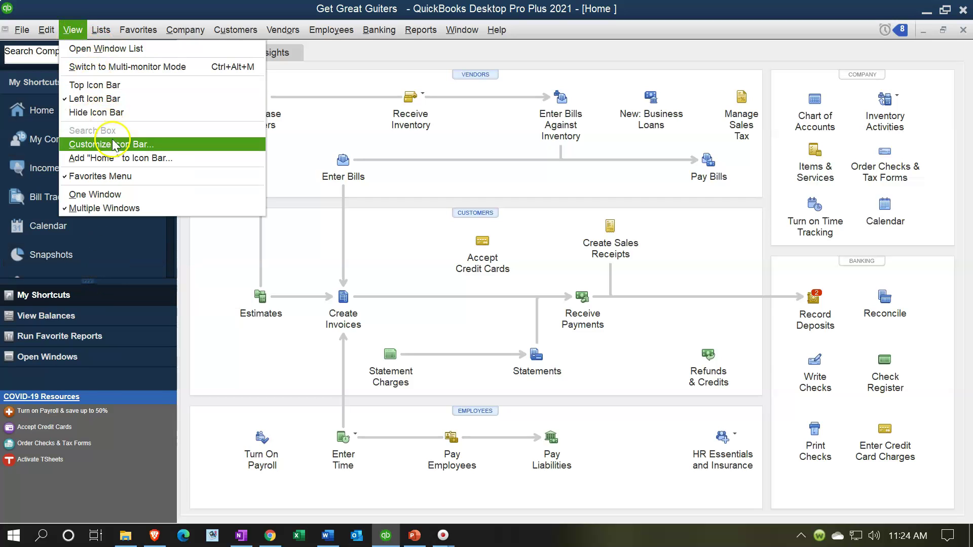
left_click(172, 145)
left_click_drag(539, 47, 300, 74)
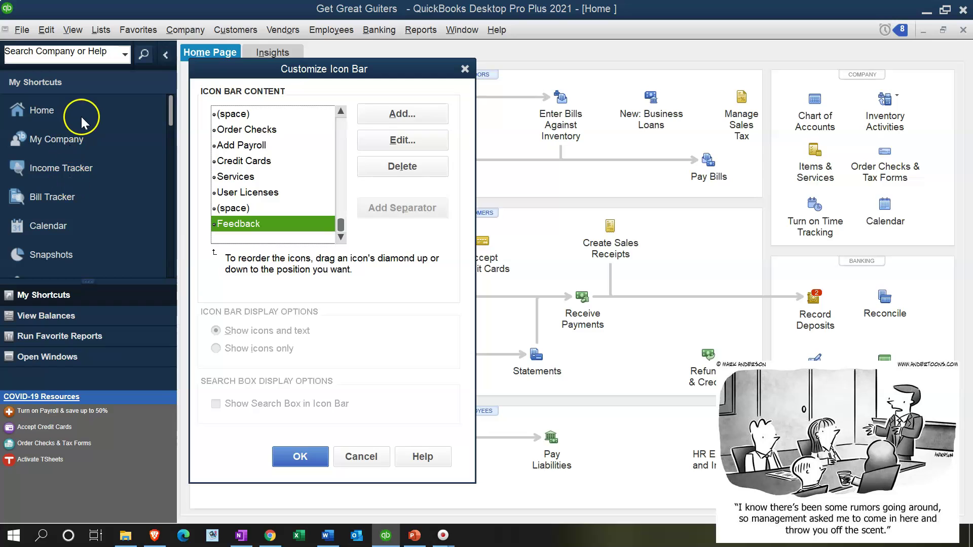
left_click_drag(340, 224, 342, 120)
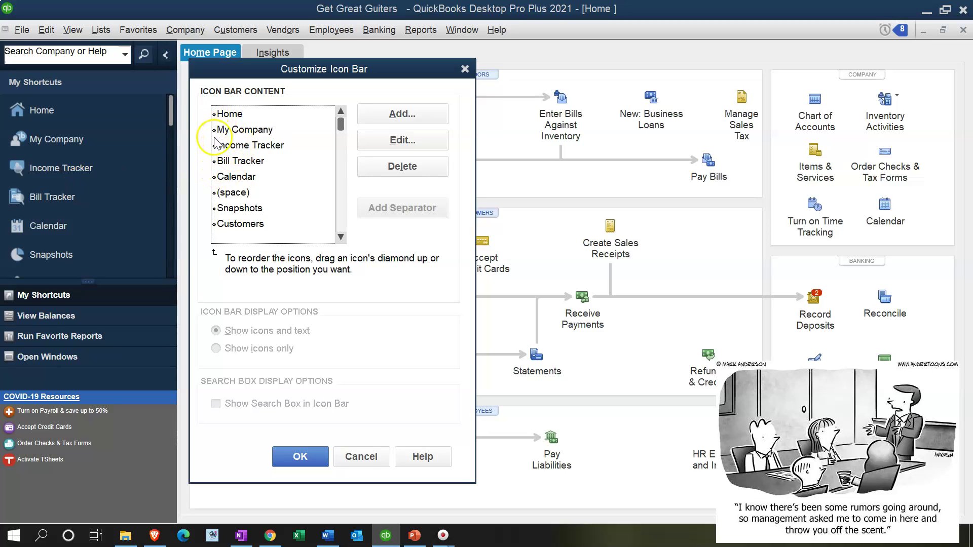
left_click_drag(213, 130, 214, 109)
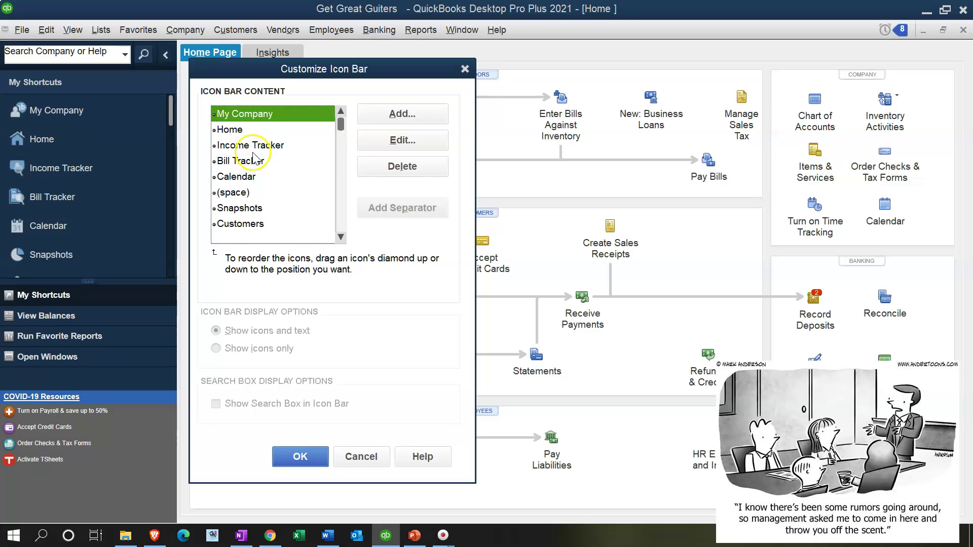
- Delete the Home, Income Tracker and Bill Tracker entries from the icon bar content
left_click(230, 129)
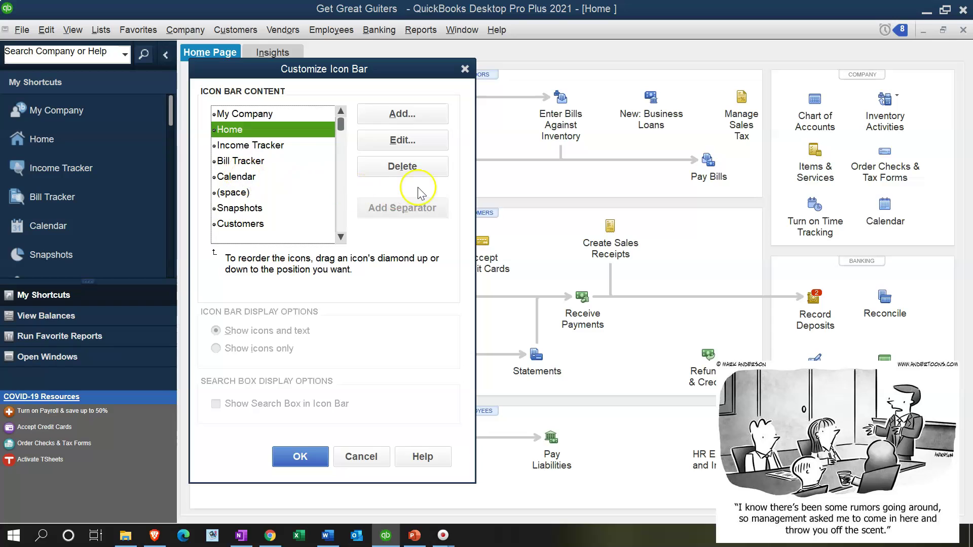
left_click(408, 170)
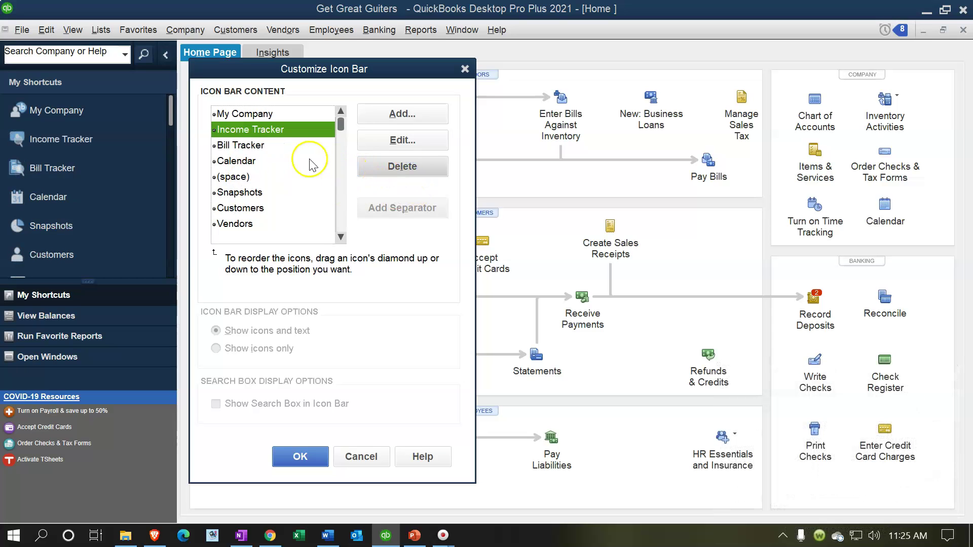
left_click(394, 170)
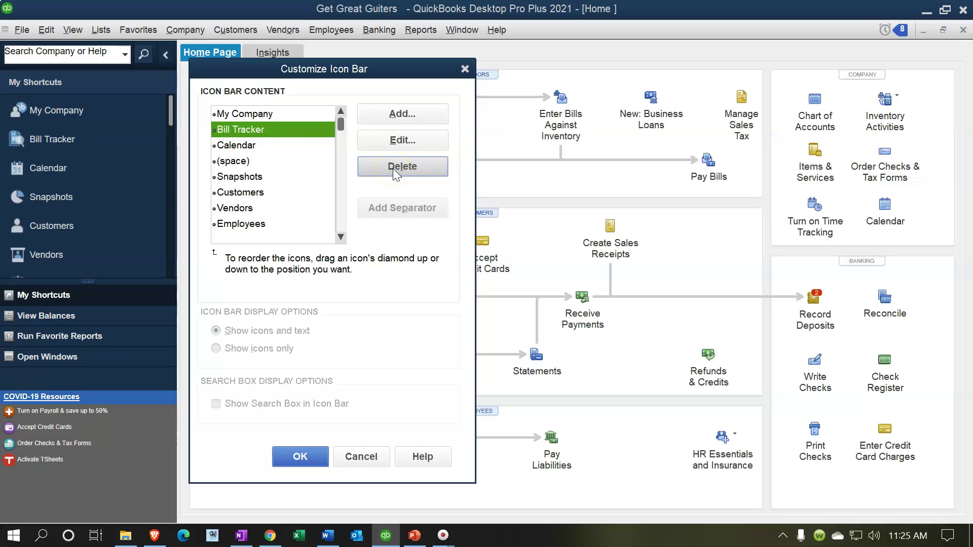
left_click(264, 133)
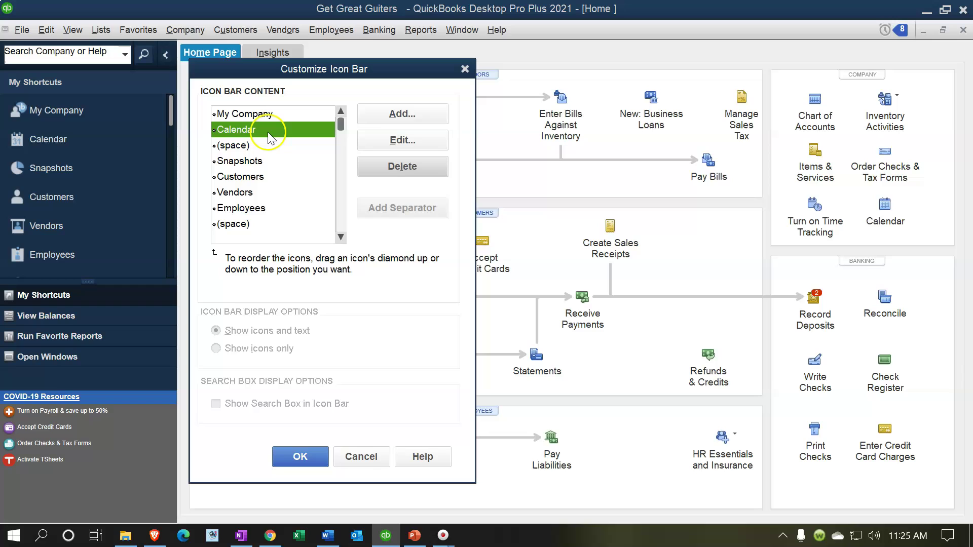
- Delete the space below Calendar and the Snapshots entry from the icon bar content
left_click(244, 147)
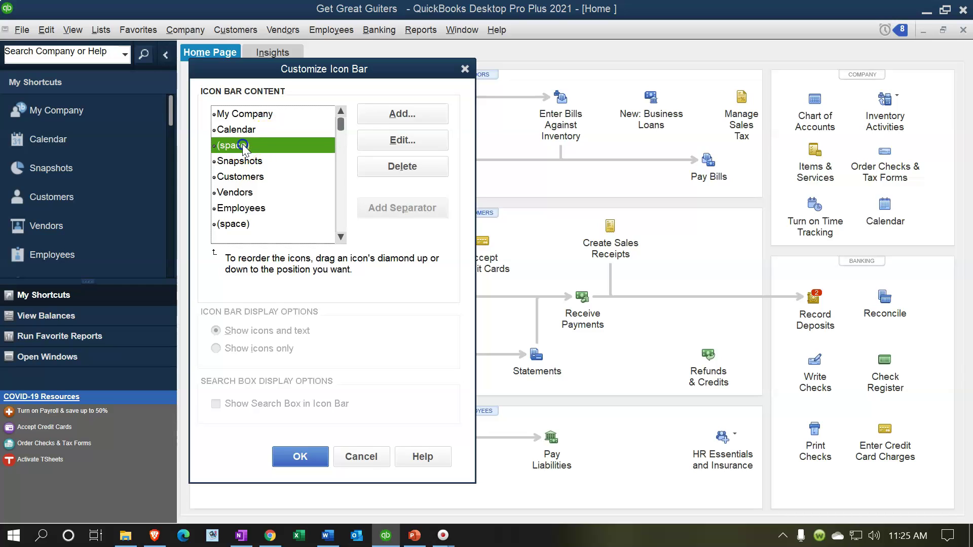
left_click(392, 172)
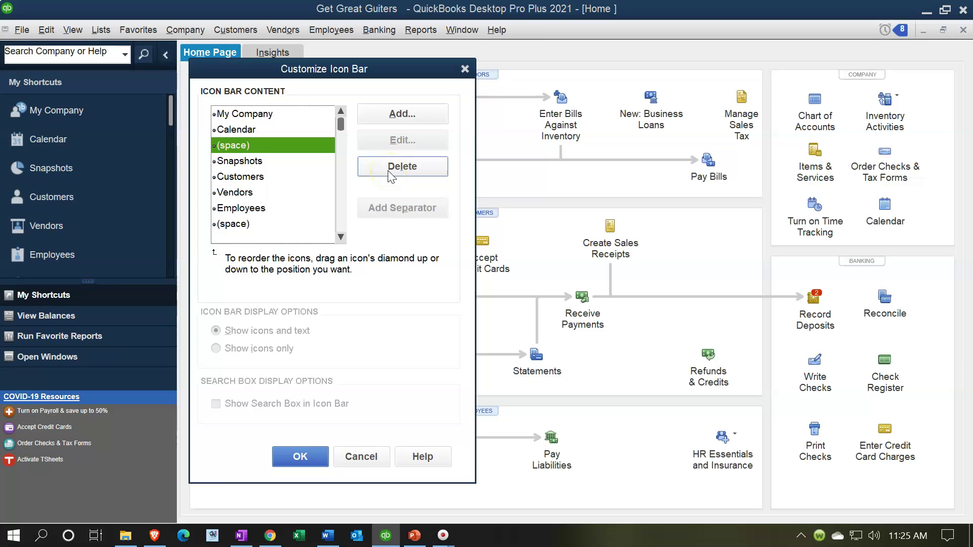
left_click(389, 171)
left_click(258, 150)
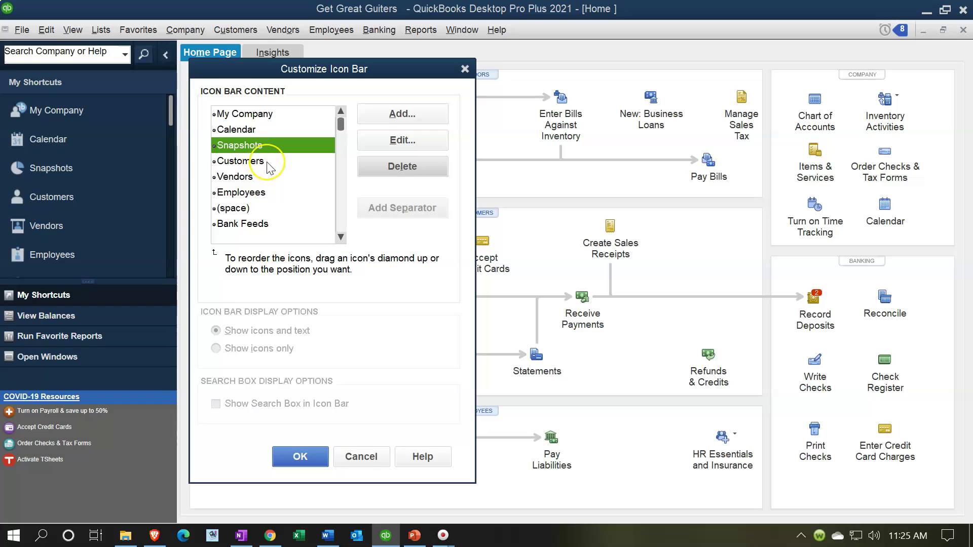
left_click(383, 169)
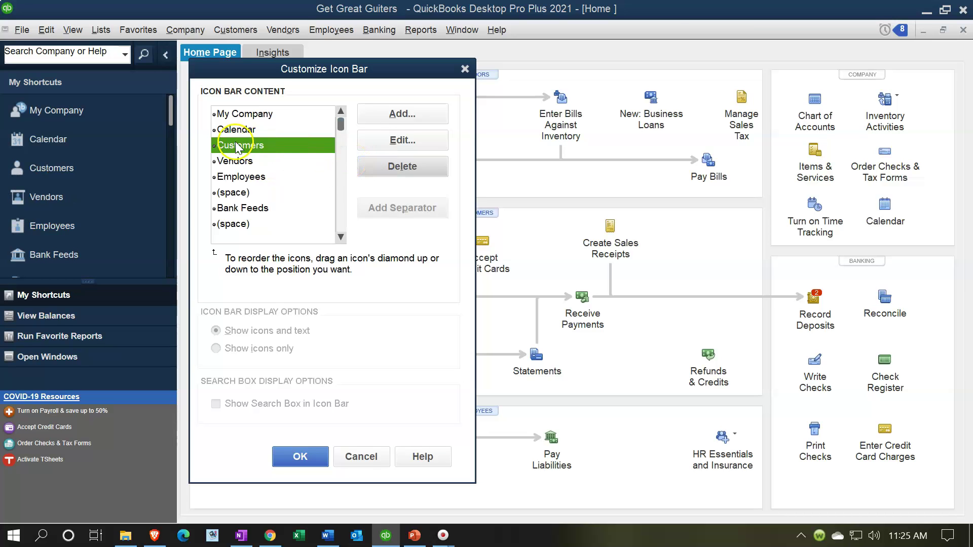
- Delete the Customers, Vendors and Employees entries and the space above Bank Feeds from the icon bar content
left_click_drag(392, 70, 351, 76)
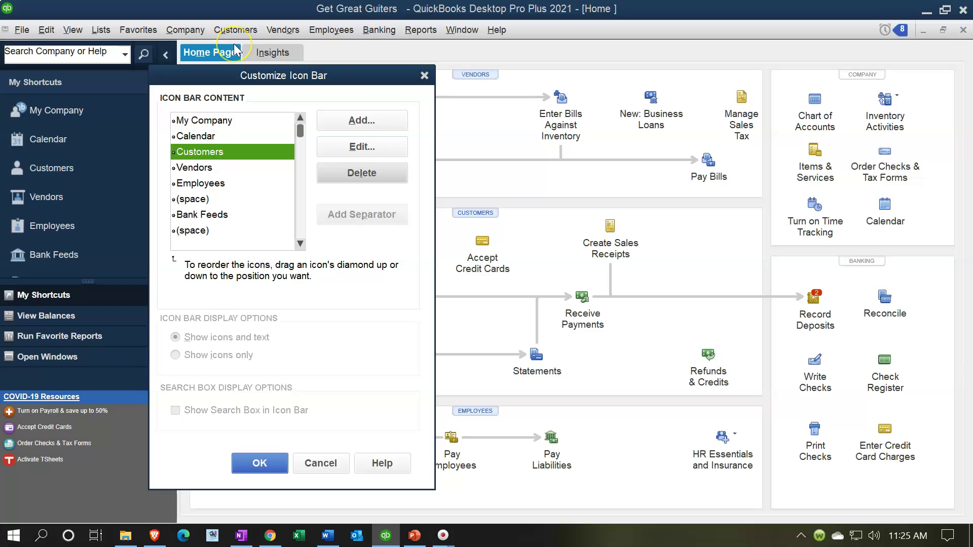
left_click(236, 150)
left_click(342, 175)
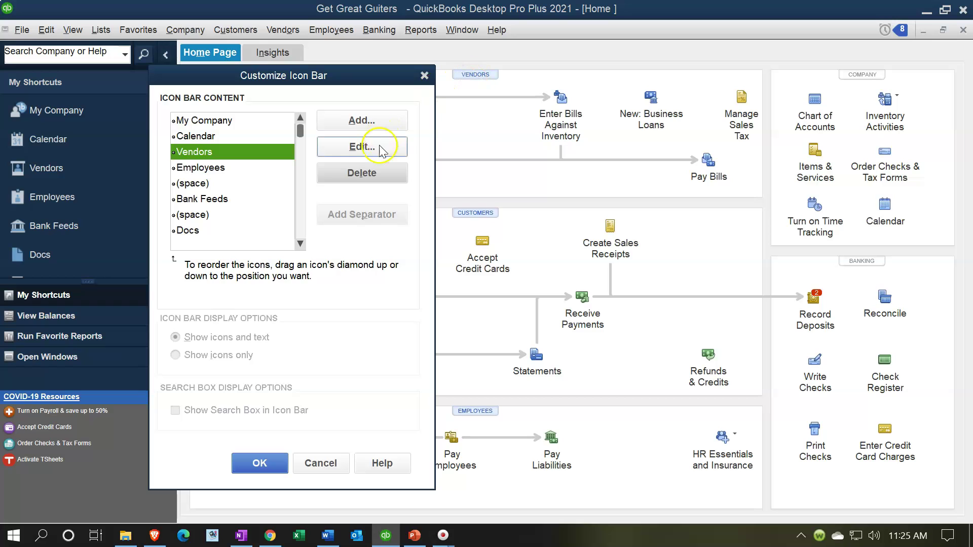
left_click(366, 173)
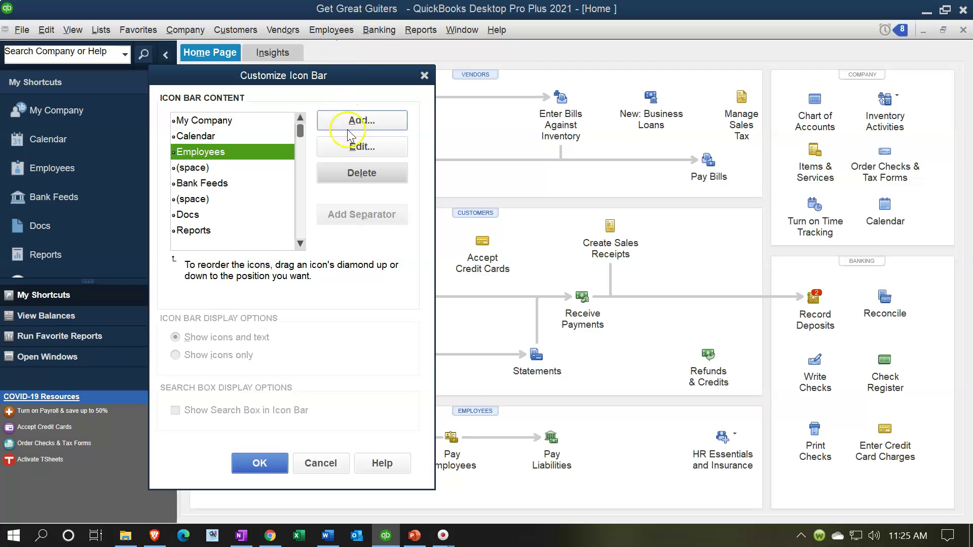
left_click(351, 174)
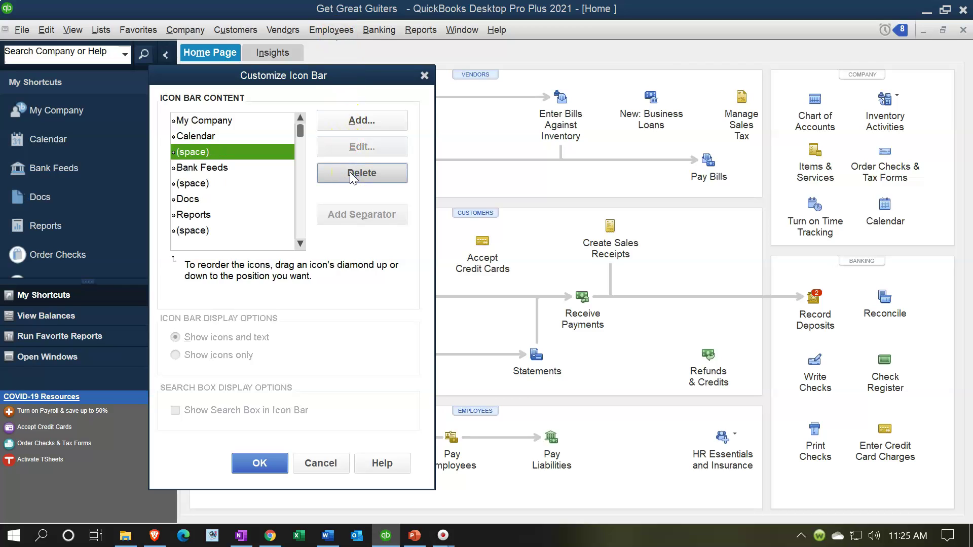
left_click(350, 171)
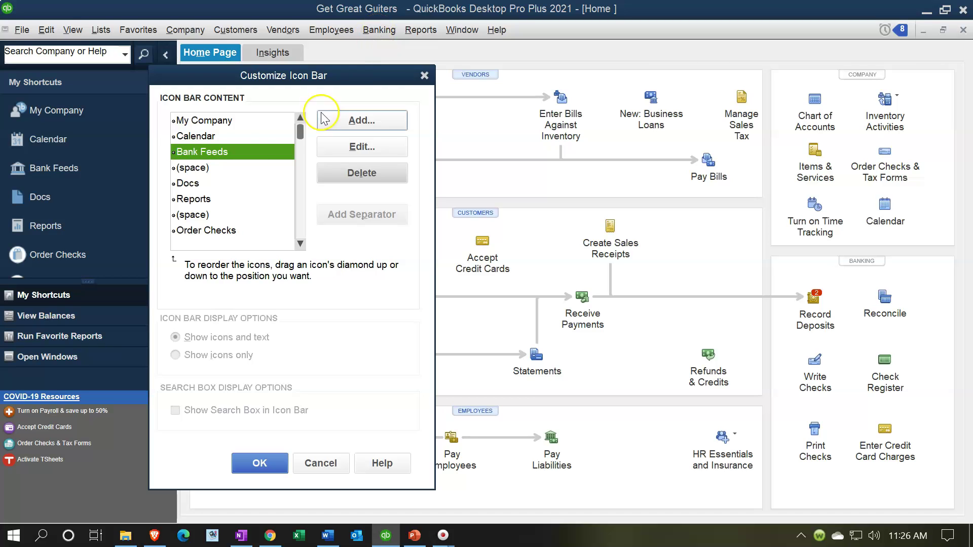
- Remove the Reports entry from the icon bar content, along with the spaces above Docs and above Order Checks
left_click(215, 159)
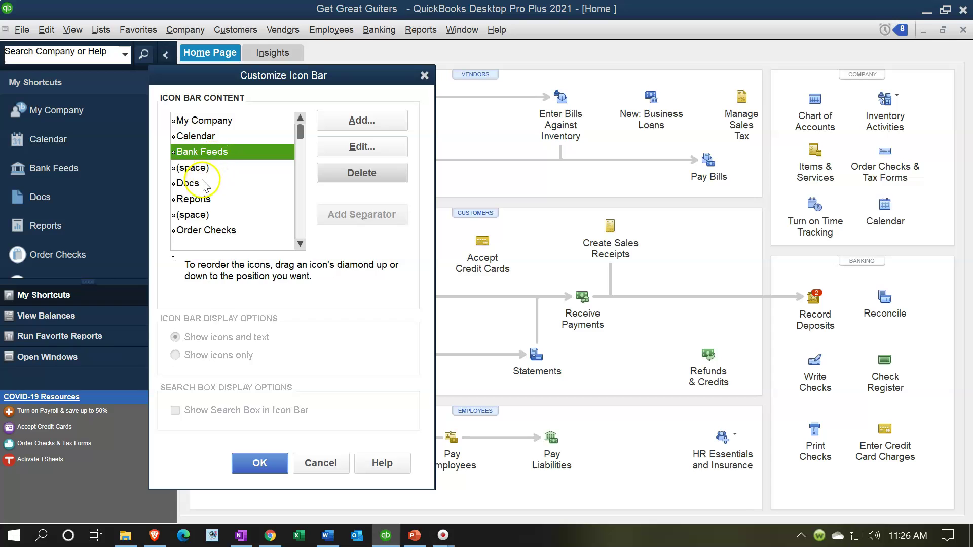
left_click(193, 168)
left_click(349, 178)
left_click(208, 170)
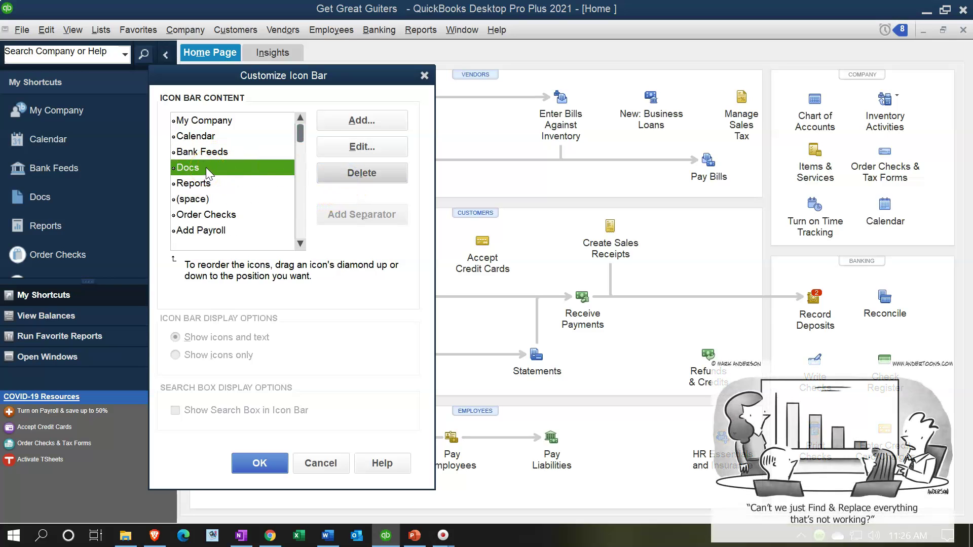
left_click(211, 182)
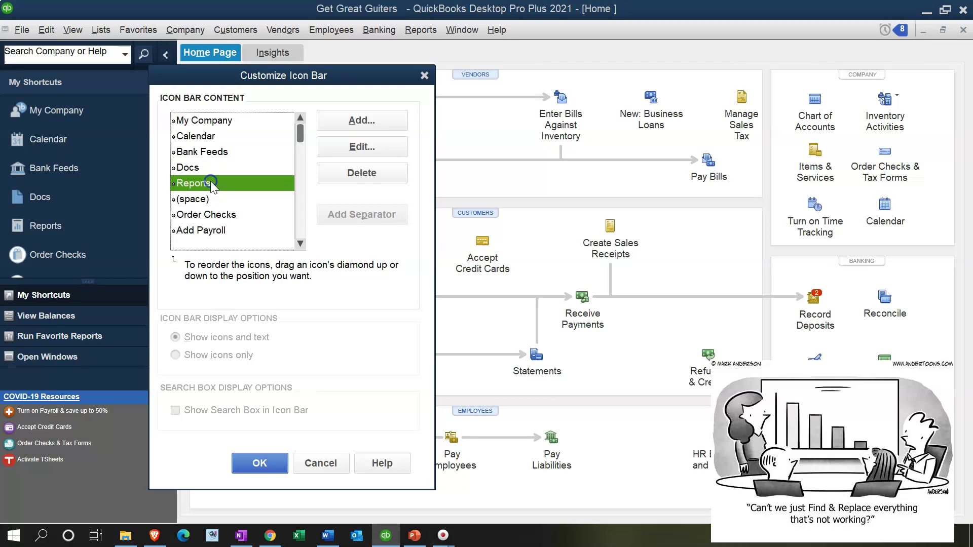
left_click(252, 188)
left_click(422, 33)
left_click(358, 177)
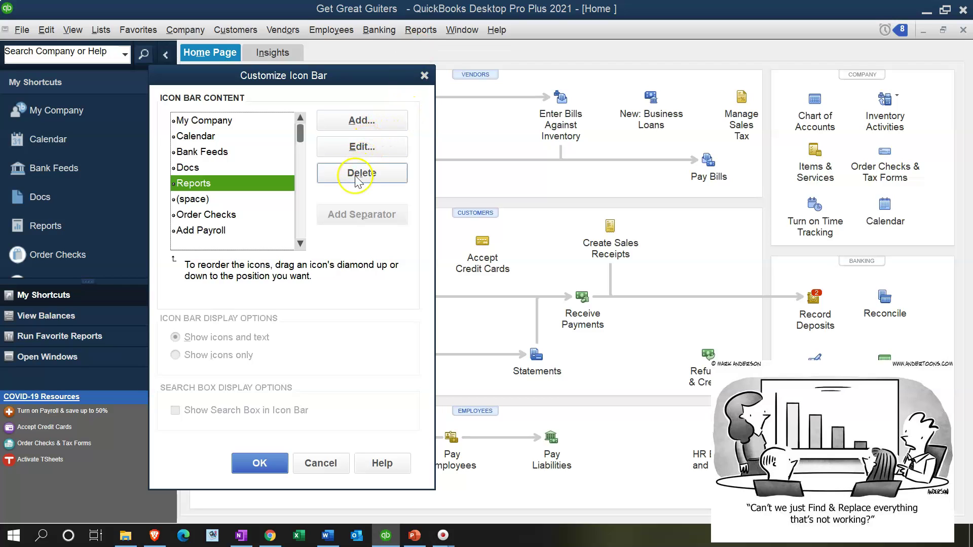
left_click(354, 176)
left_click(256, 188)
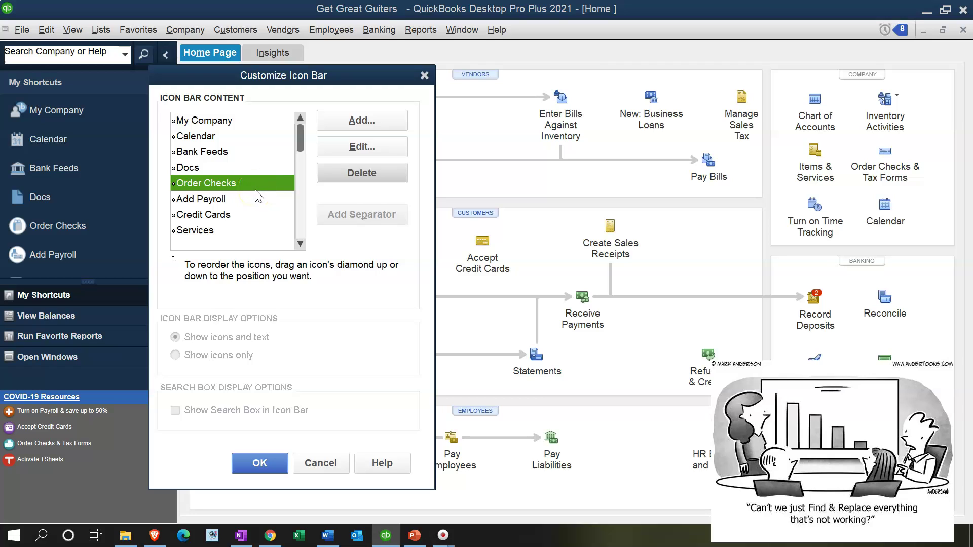
- Delete the Order Checks, Add Payroll, Credit Cards and Services entries from the icon bar content
left_click(349, 176)
left_click(349, 175)
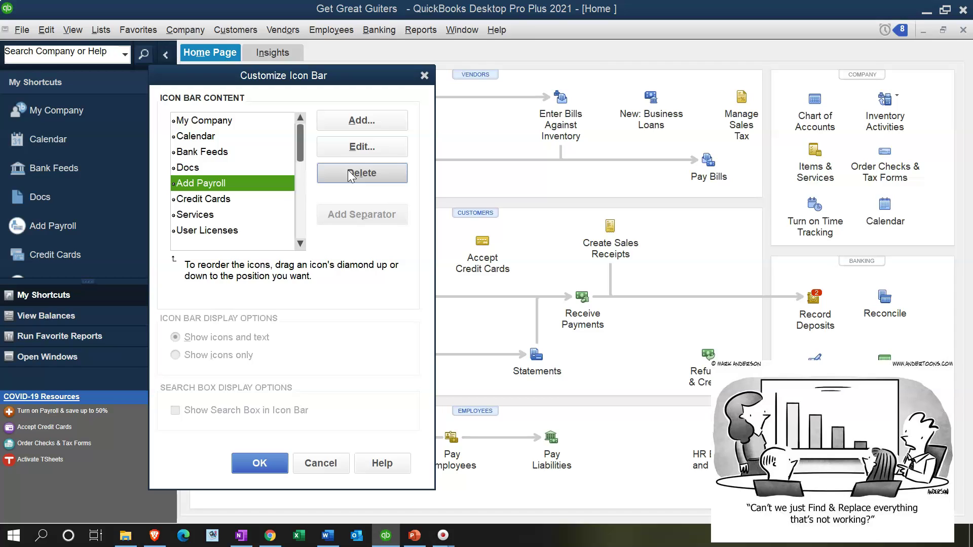
left_click(349, 175)
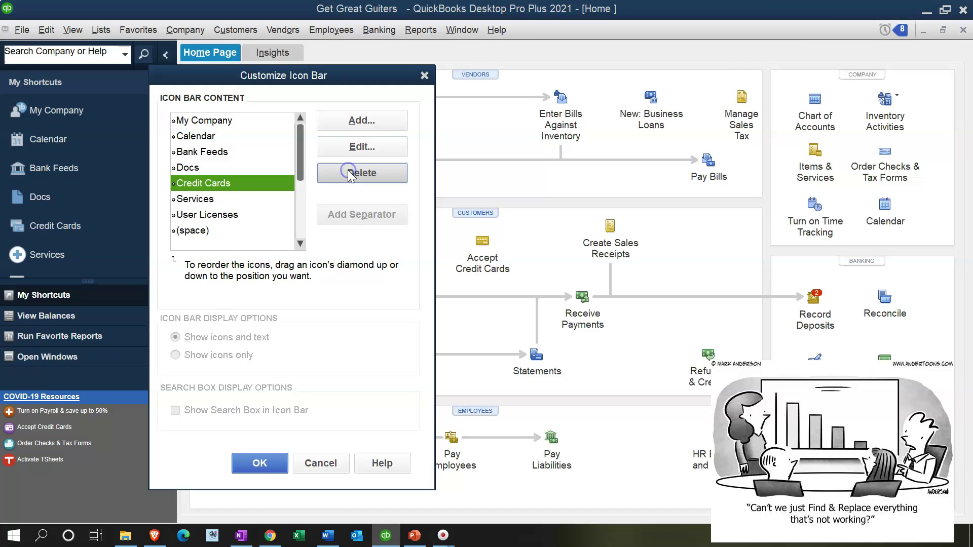
left_click(349, 175)
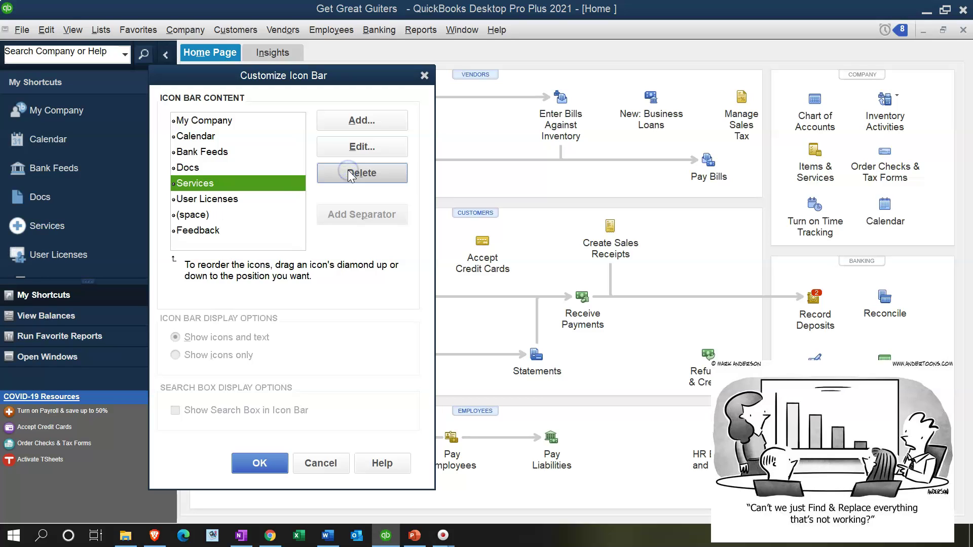
left_click(349, 175)
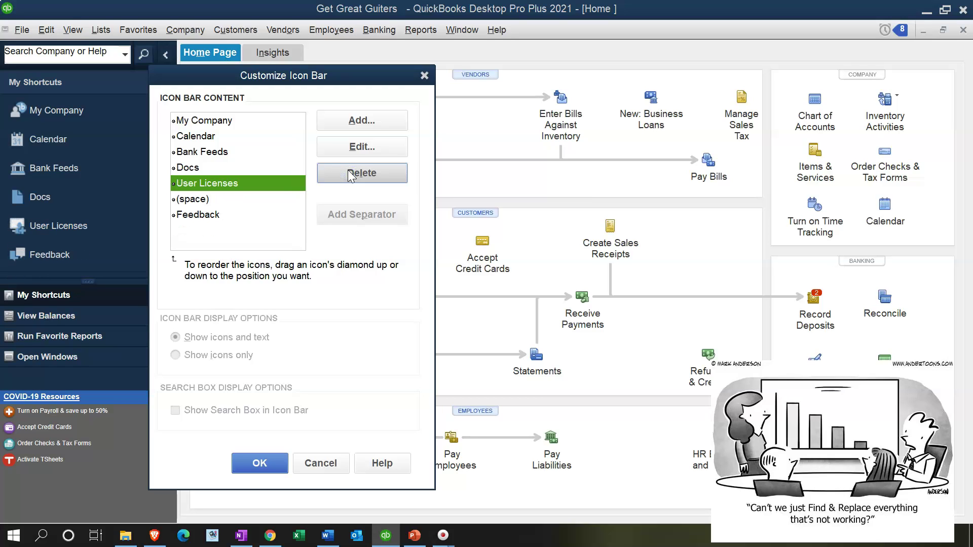
- Delete User Licenses, the remaining space and Feedback from the icon bar content, and accept the customization
left_click(349, 174)
left_click(349, 174)
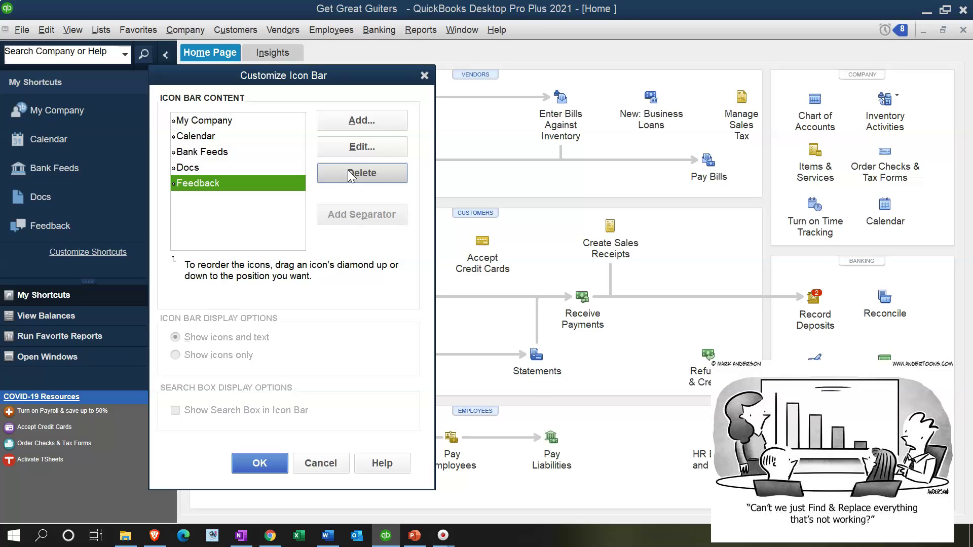
left_click(348, 171)
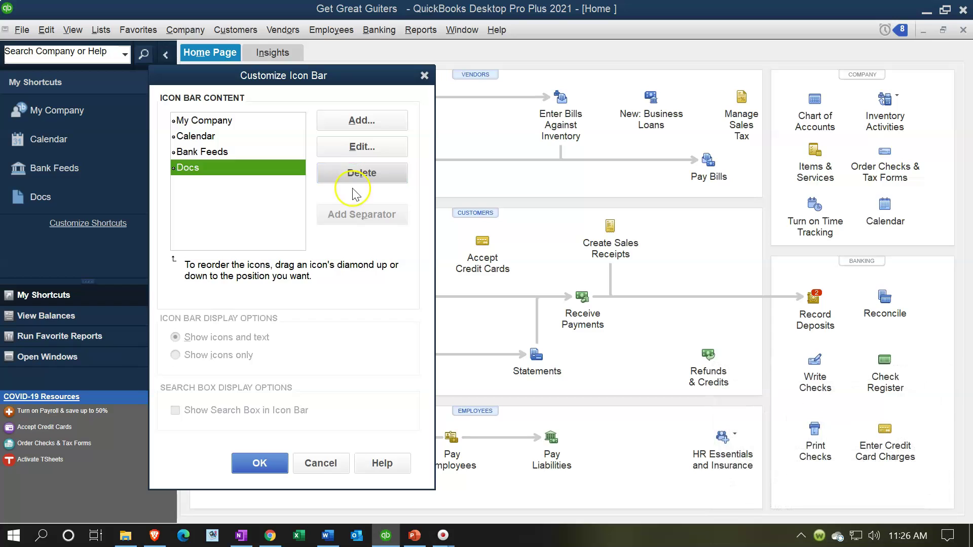
left_click(259, 462)
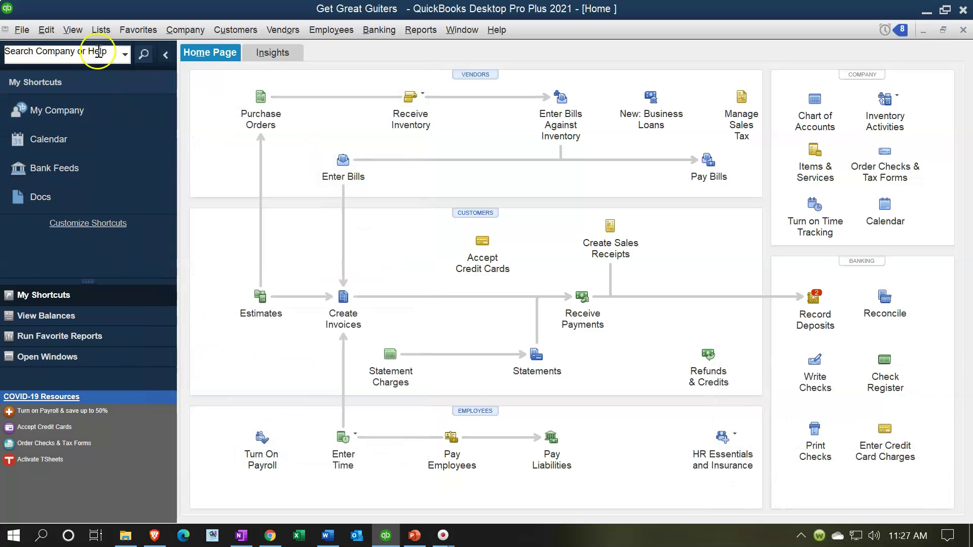
- Preview the shortened icon bar in the Top Icon Bar layout and return to the Left Icon Bar
left_click(89, 35)
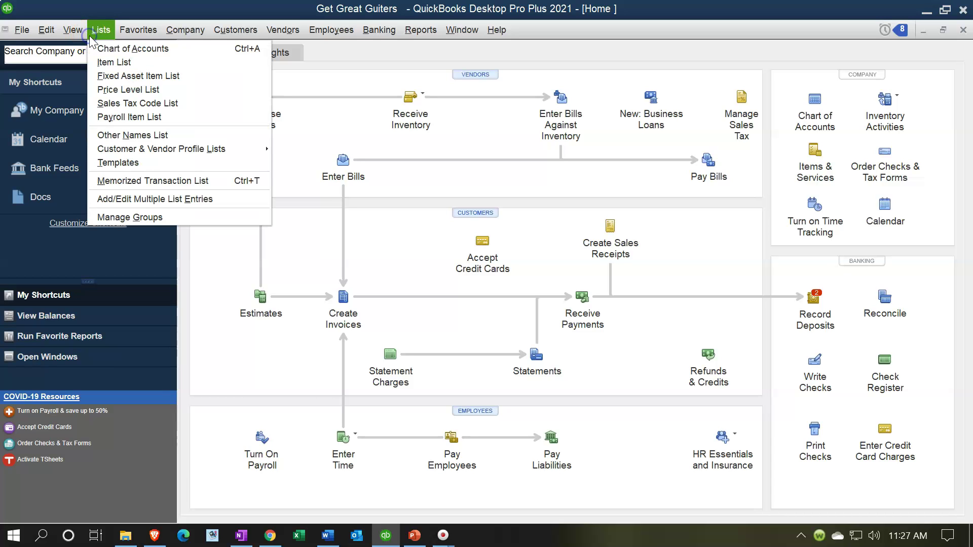
left_click(98, 31)
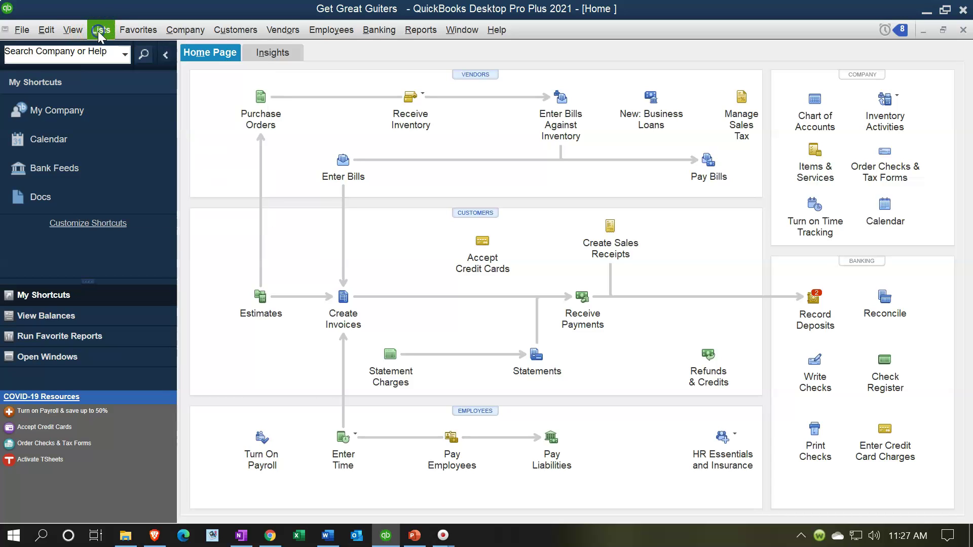
left_click(73, 30)
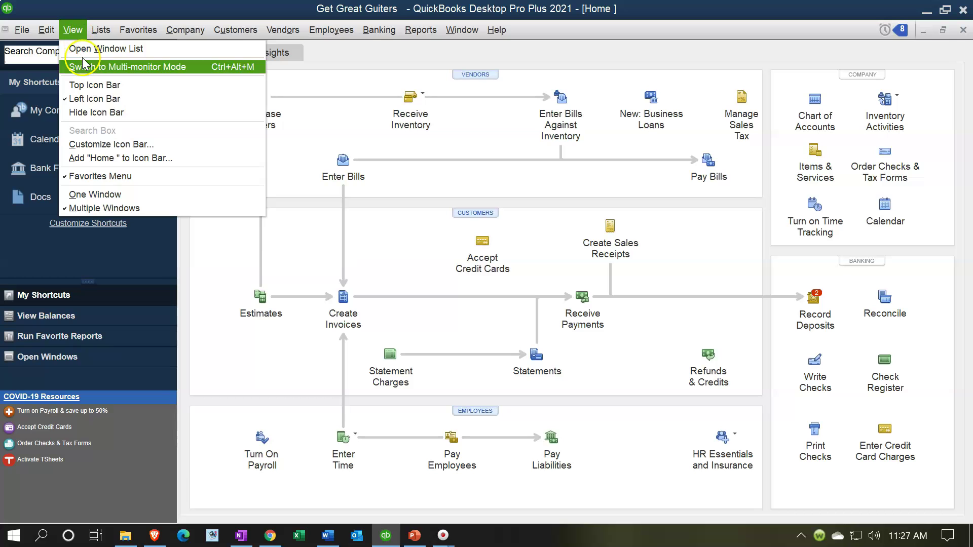
left_click(96, 84)
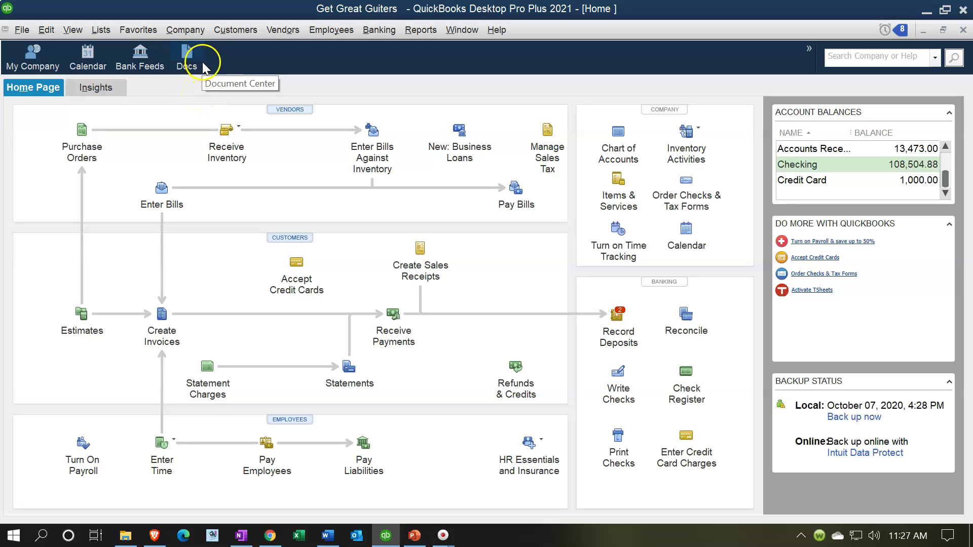
left_click(74, 31)
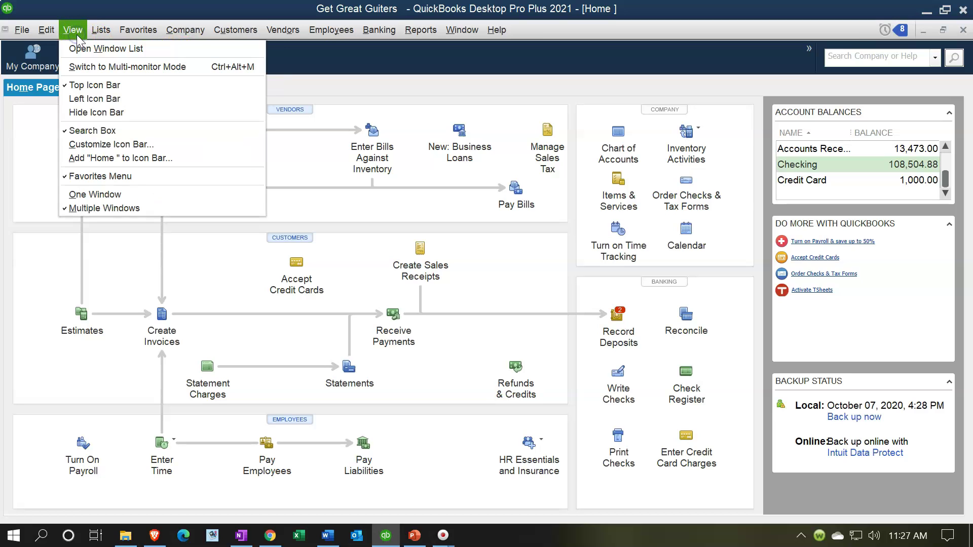
left_click(95, 98)
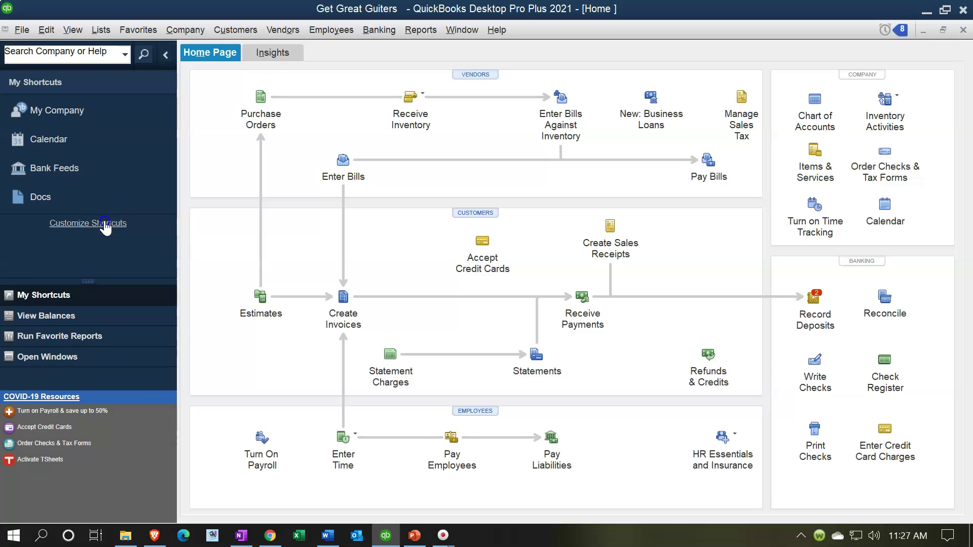
- Reopen the shortcut customization and choose a different icon image for the My Company entry, keeping its label and description
left_click(103, 223)
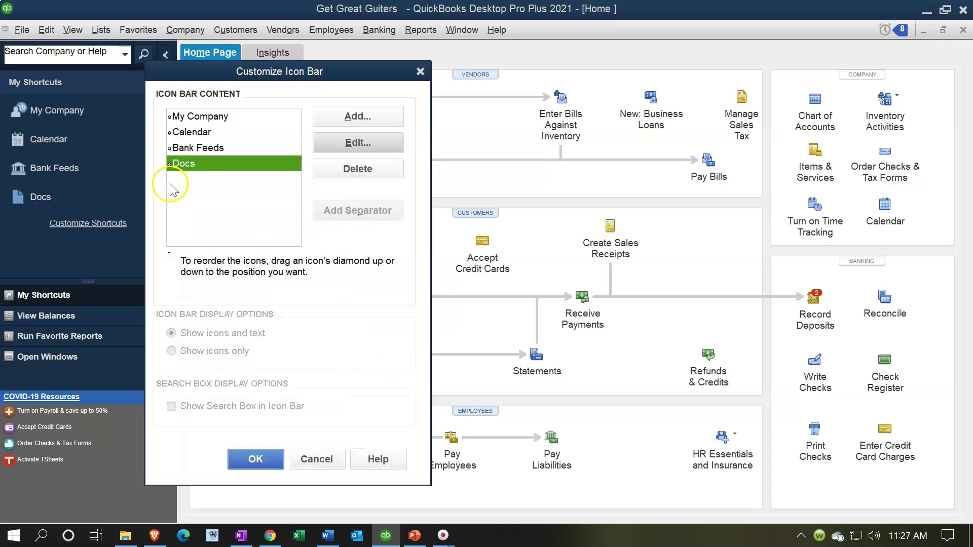
left_click(202, 132)
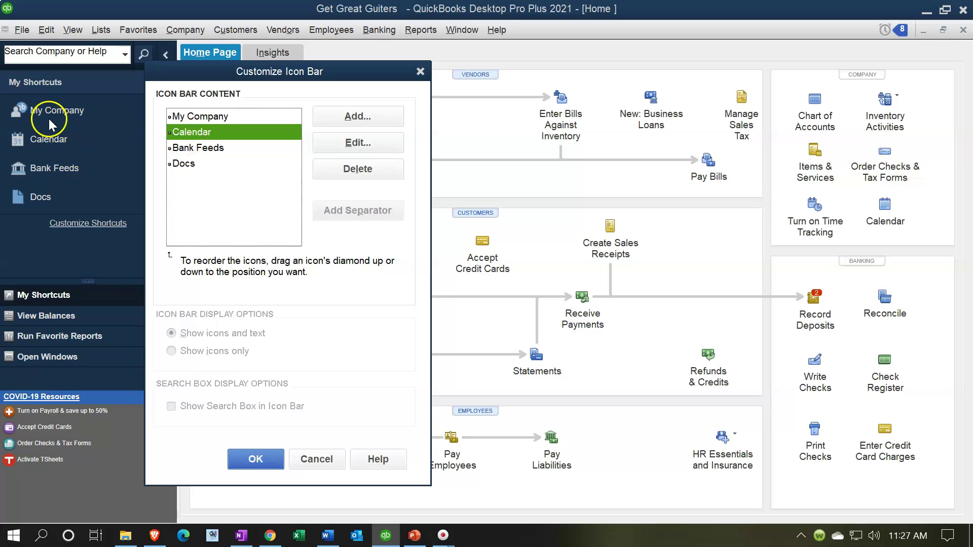
left_click(195, 117)
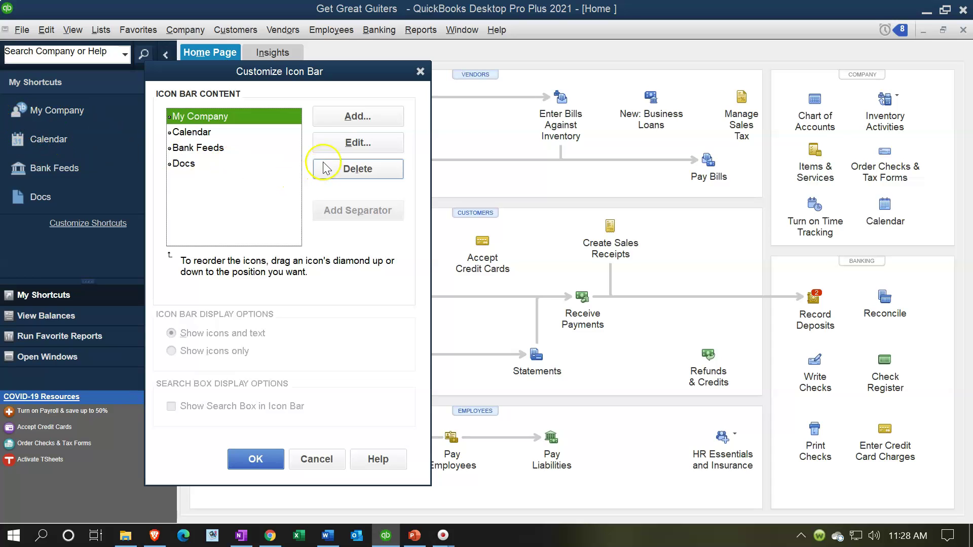
left_click(345, 142)
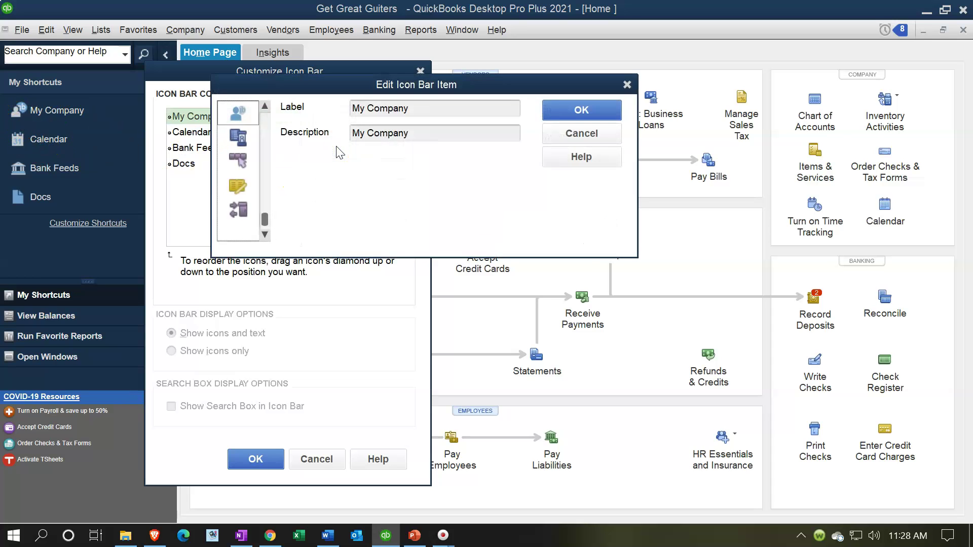
left_click(247, 146)
left_click(239, 191)
mouse_move(264, 219)
left_mouse_down()
mouse_move(260, 116)
mouse_move(259, 229)
left_mouse_up()
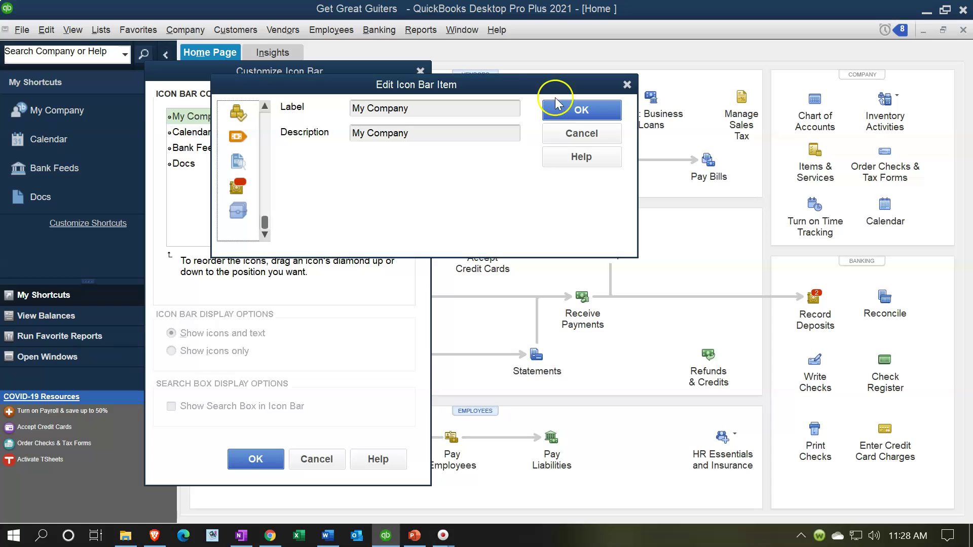
left_click(582, 109)
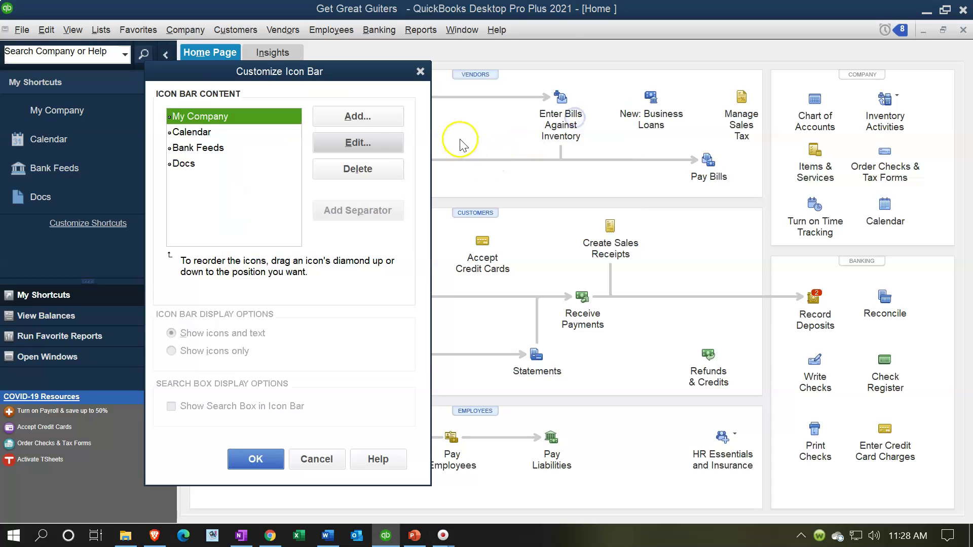
- Look at the commands available to add to the icon bar and close the list without adding any
left_click(359, 119)
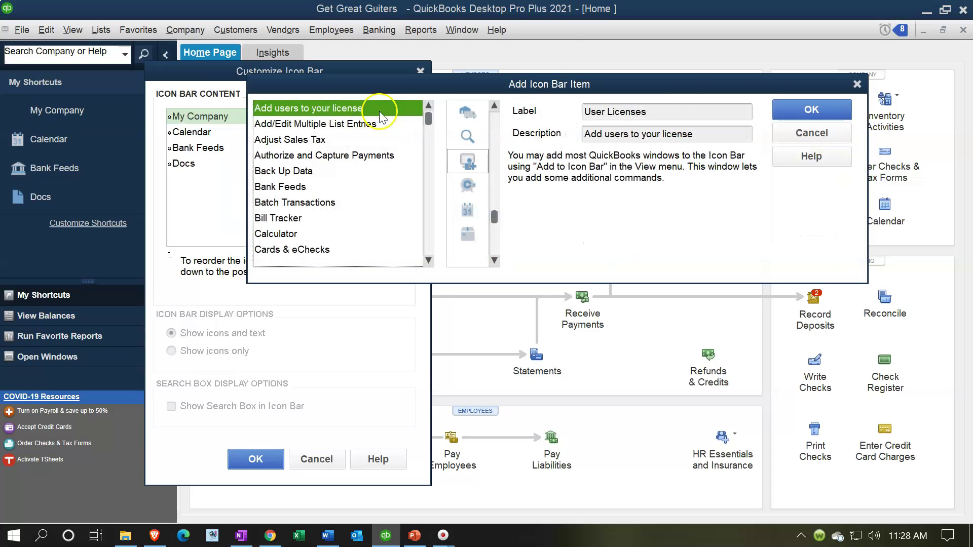
left_click(858, 84)
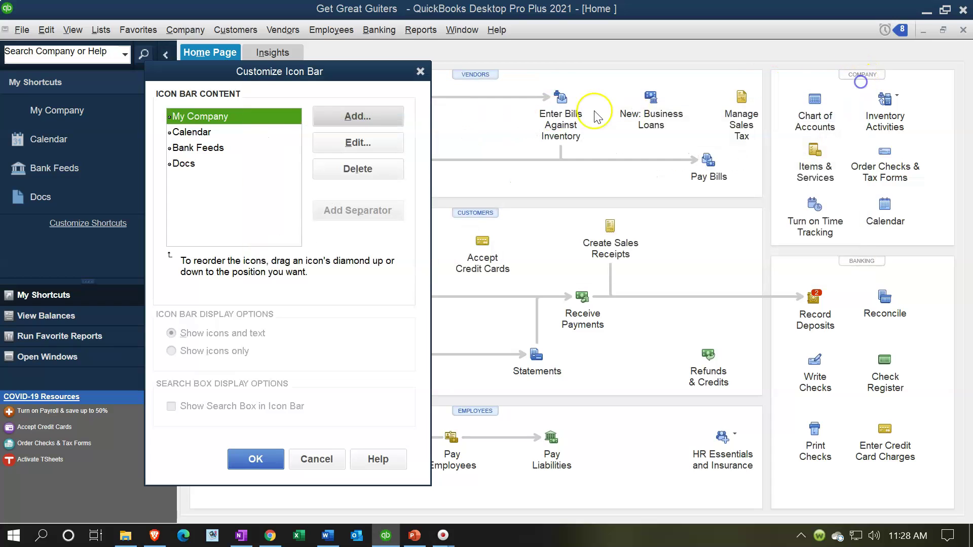
- Add the Back Up Data command to the icon bar, trying it below Docs before returning it directly below My Company
left_click(385, 119)
left_click_drag(504, 87, 582, 94)
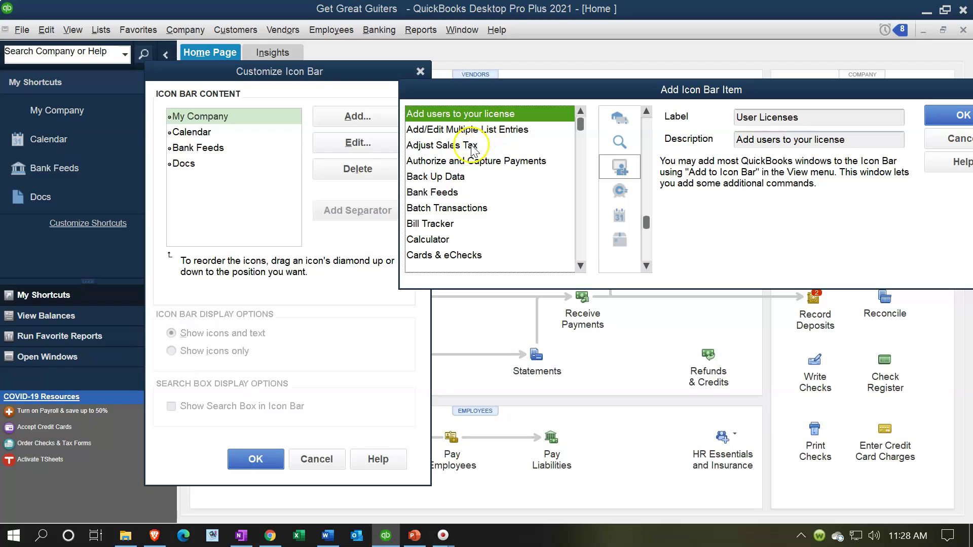
left_click(436, 178)
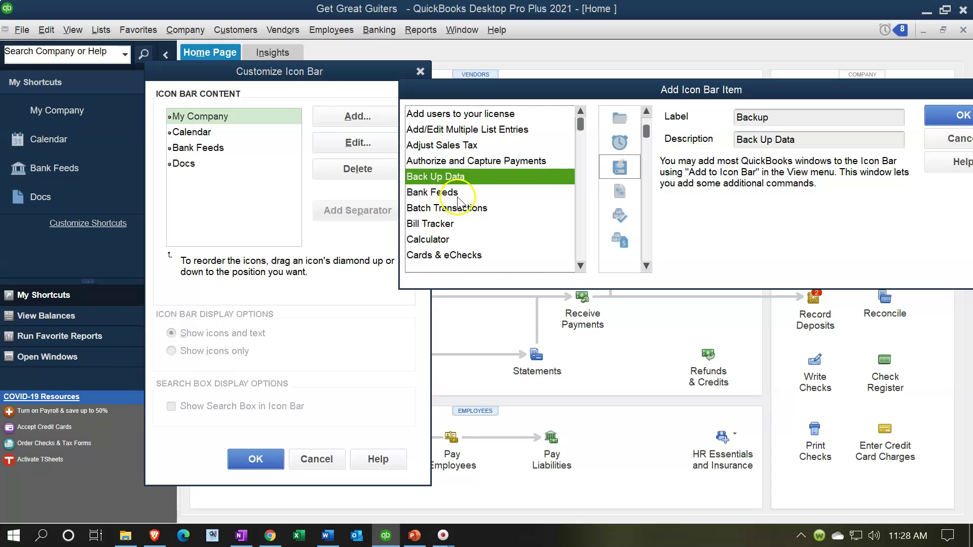
left_click_drag(687, 87, 644, 77)
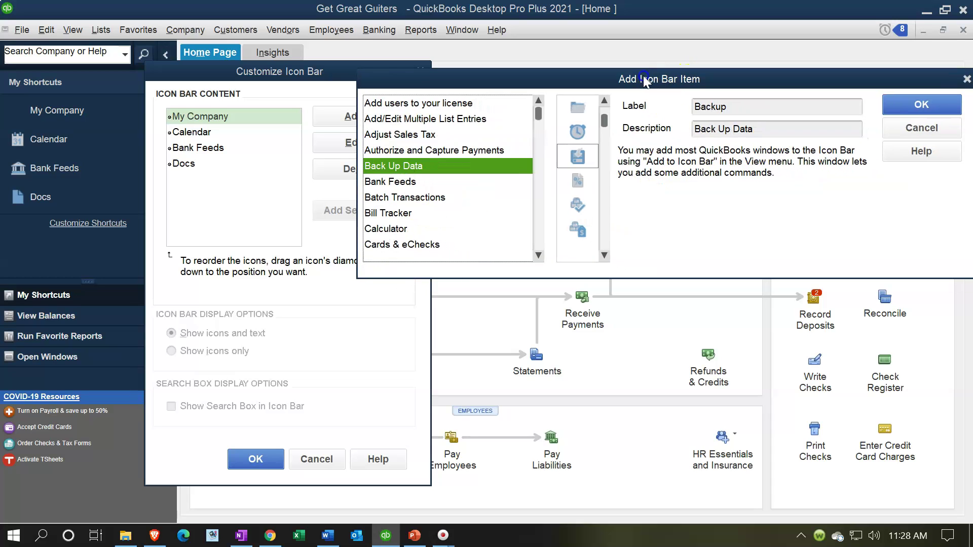
left_click(902, 105)
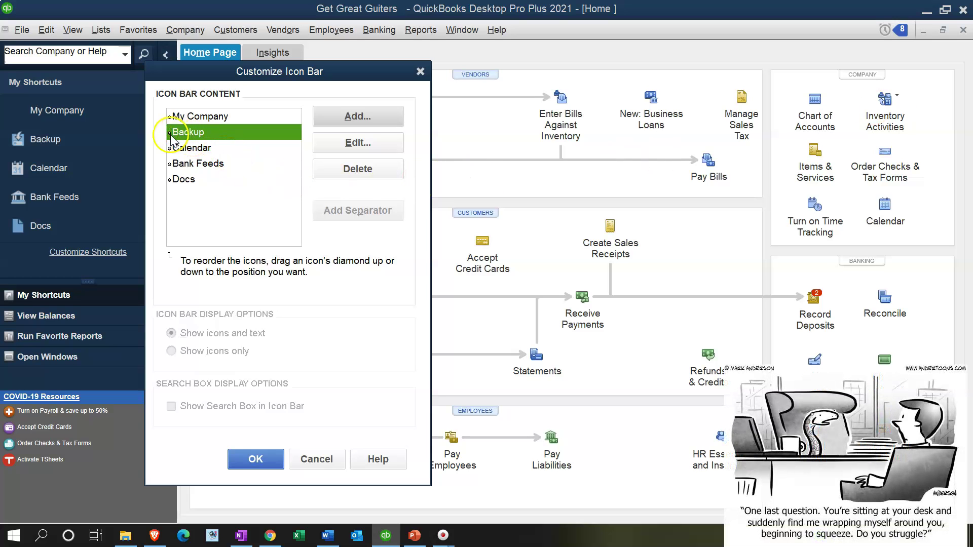
left_click_drag(181, 184, 180, 185)
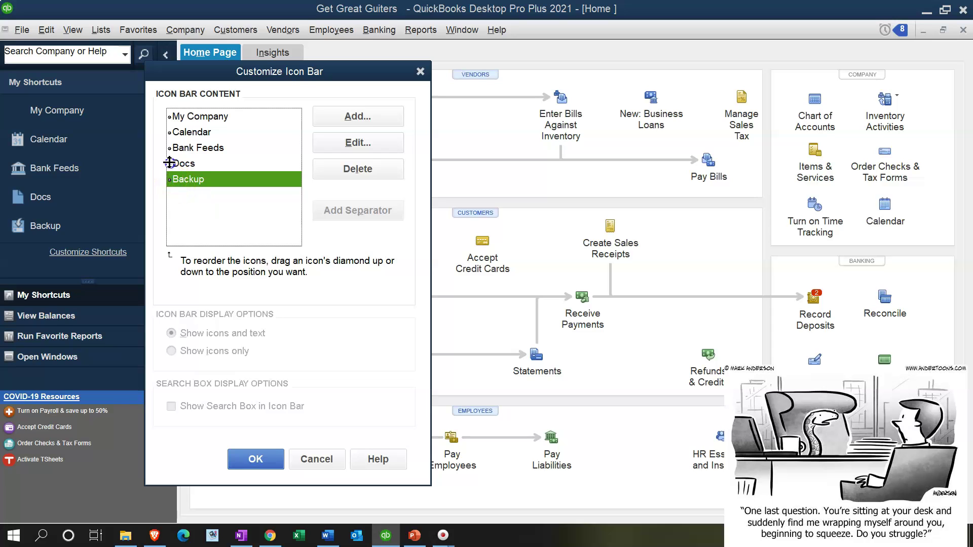
left_click_drag(171, 128, 172, 129)
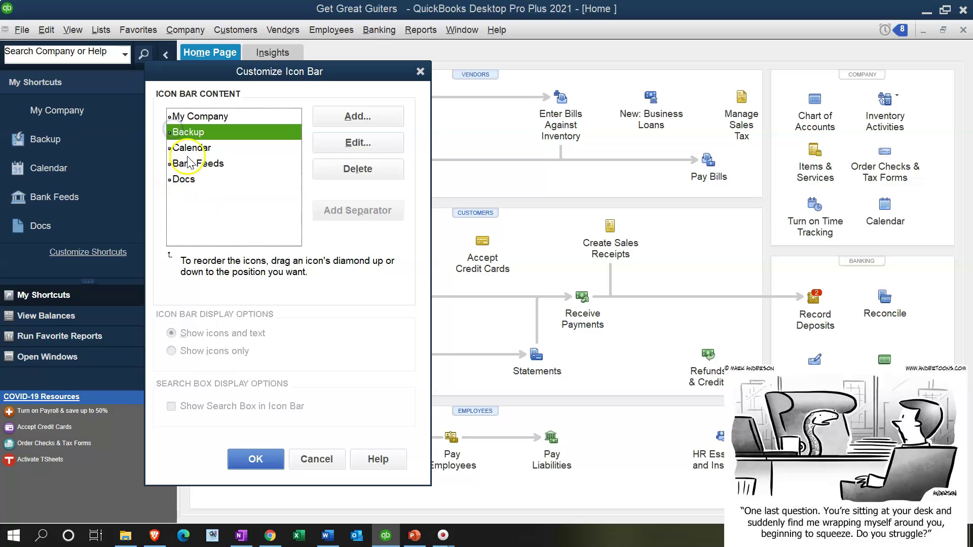
- Look through the remaining commands available for the icon bar, from Adjust Sales Tax to the print commands, without adding one
left_click(361, 116)
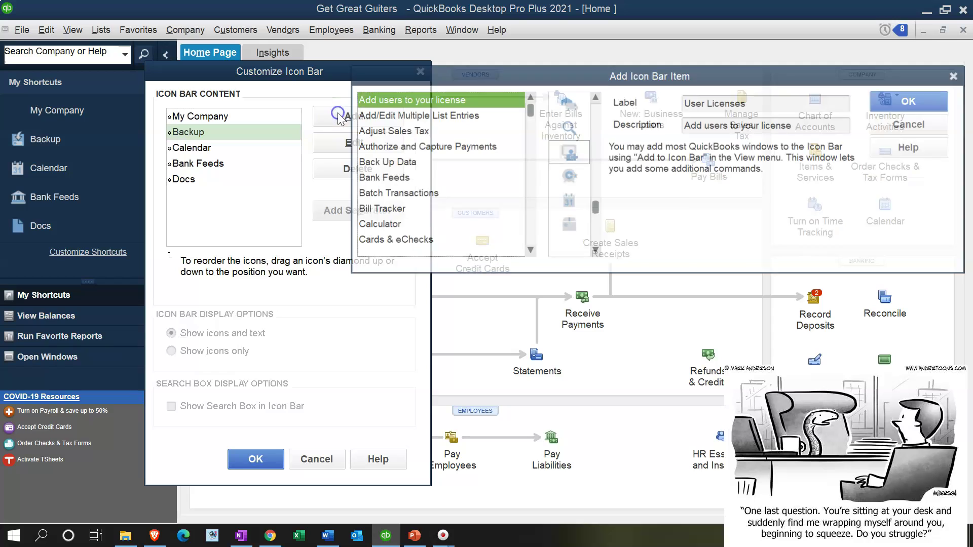
left_click(527, 250)
left_click(528, 250)
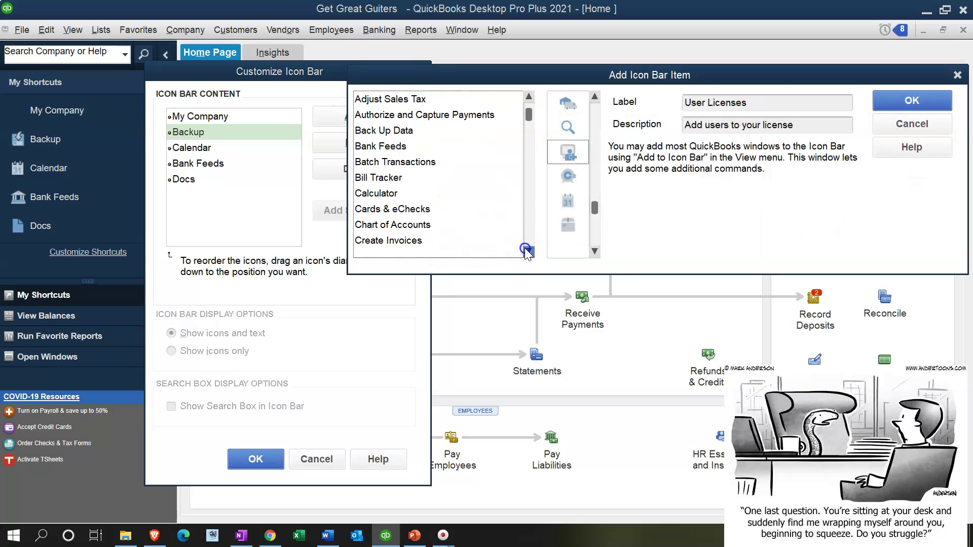
left_click(527, 251)
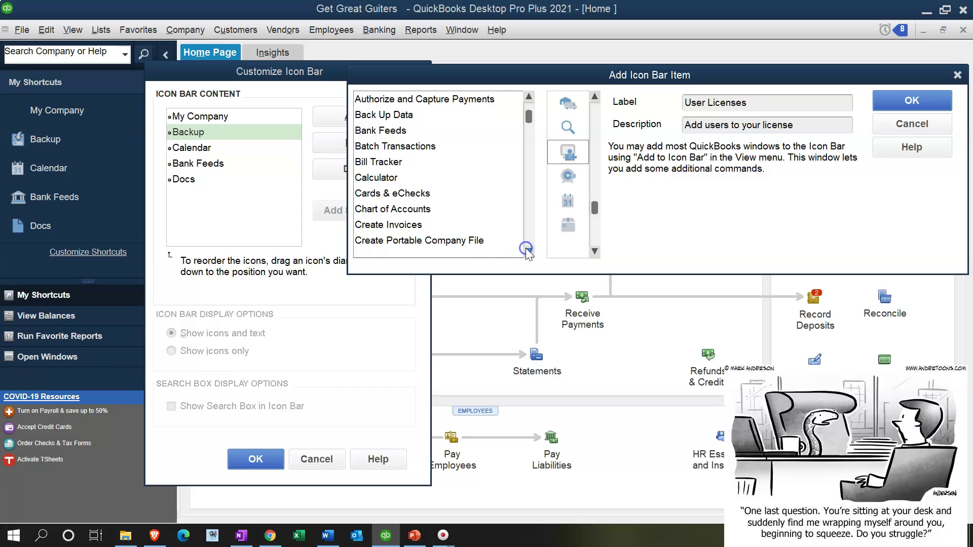
left_click(527, 250)
left_click(527, 251)
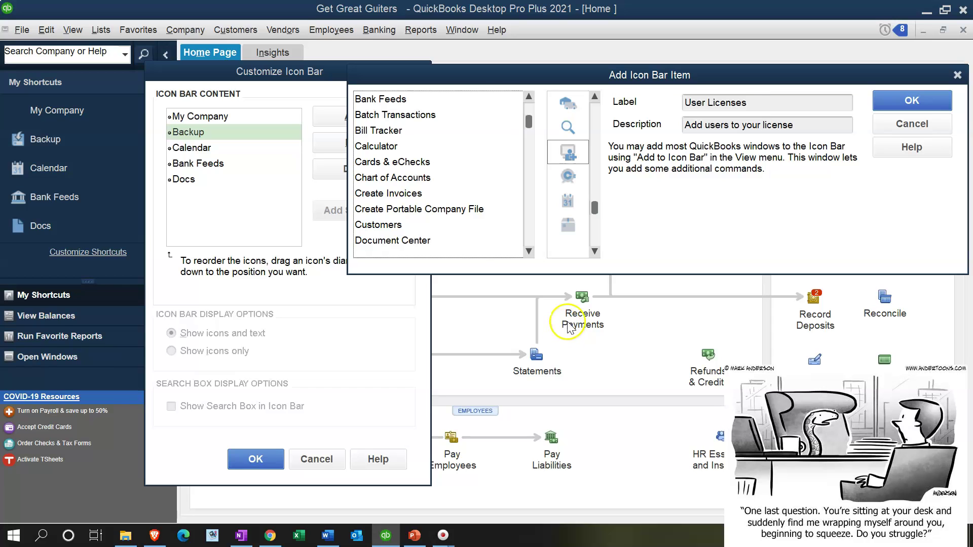
left_click(529, 251)
left_click(529, 251)
left_click(529, 251)
left_click(528, 252)
left_click(529, 252)
left_click(529, 252)
left_click(528, 252)
left_click(528, 251)
left_click(529, 252)
left_click(529, 251)
left_click(529, 251)
left_click(529, 251)
left_click(529, 251)
left_click(528, 252)
left_click(529, 252)
left_click(529, 252)
left_click(529, 252)
left_click(529, 252)
left_click(529, 252)
left_click(528, 252)
left_click(529, 252)
left_click(529, 252)
left_click(529, 252)
left_click(528, 252)
left_click(528, 251)
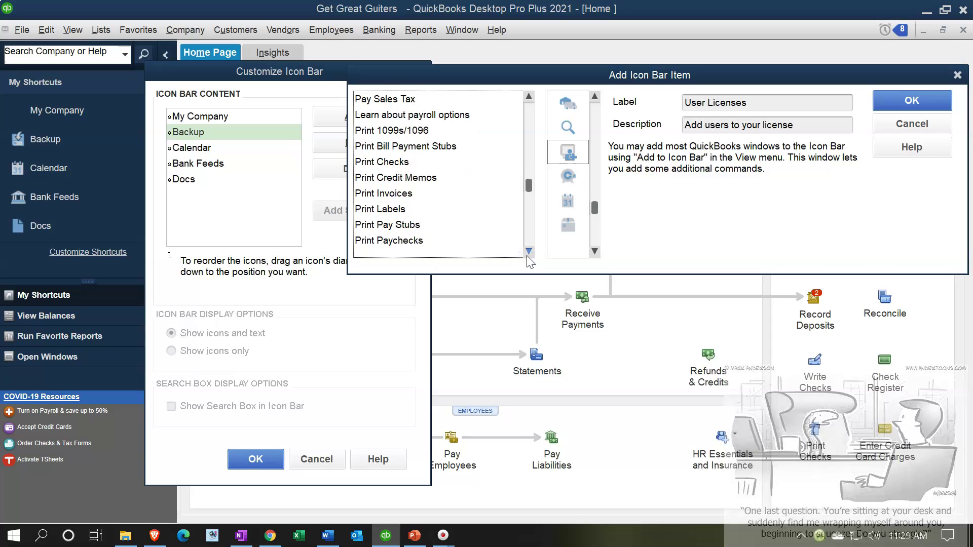
left_click(957, 75)
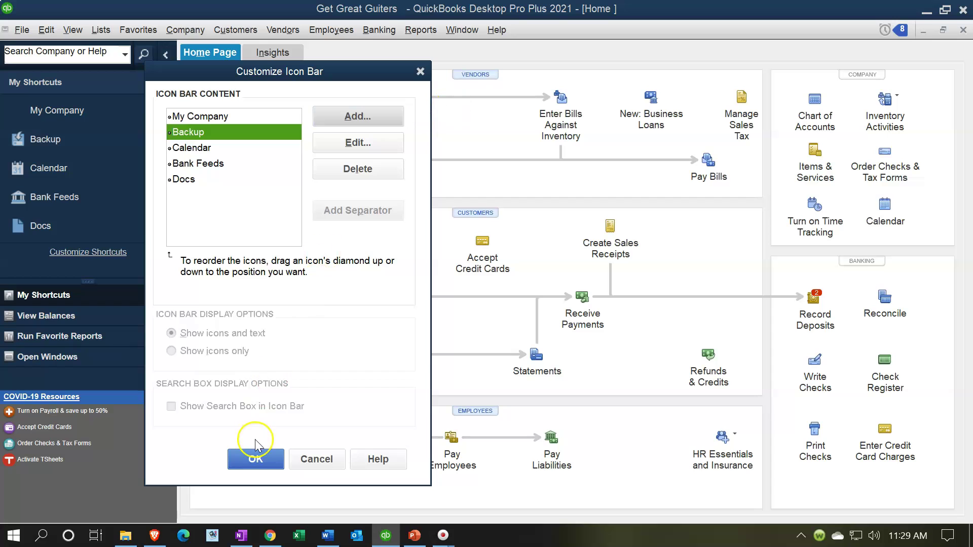
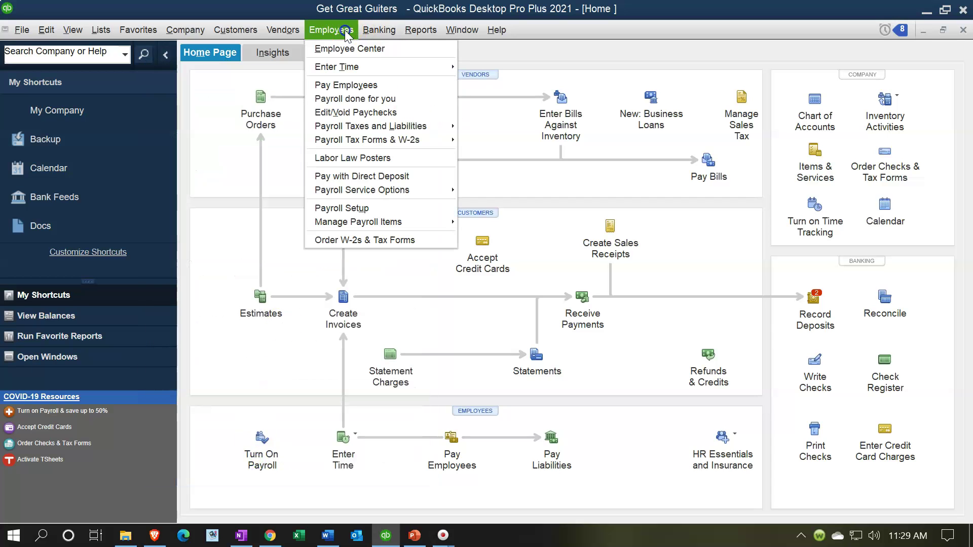
- Examine the Manage Payroll Items commands and the Company & Financial and Accountant & Taxes report lists
mouse_move(385, 222)
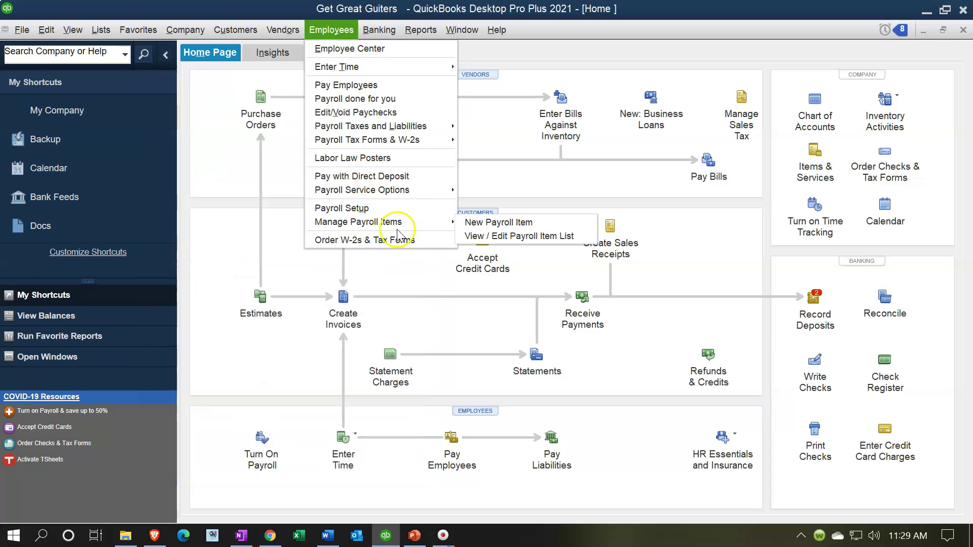
left_click(430, 33)
left_click(430, 32)
mouse_move(464, 149)
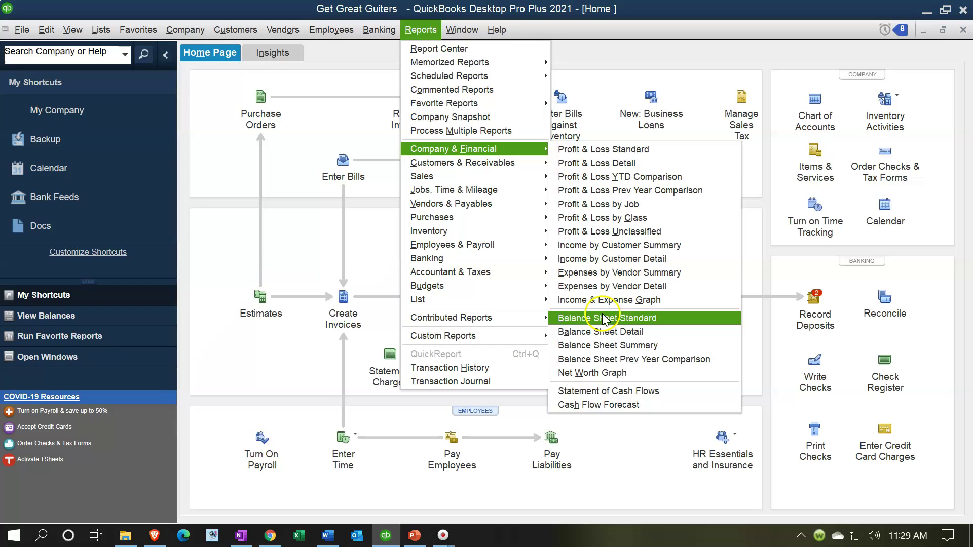
mouse_move(512, 272)
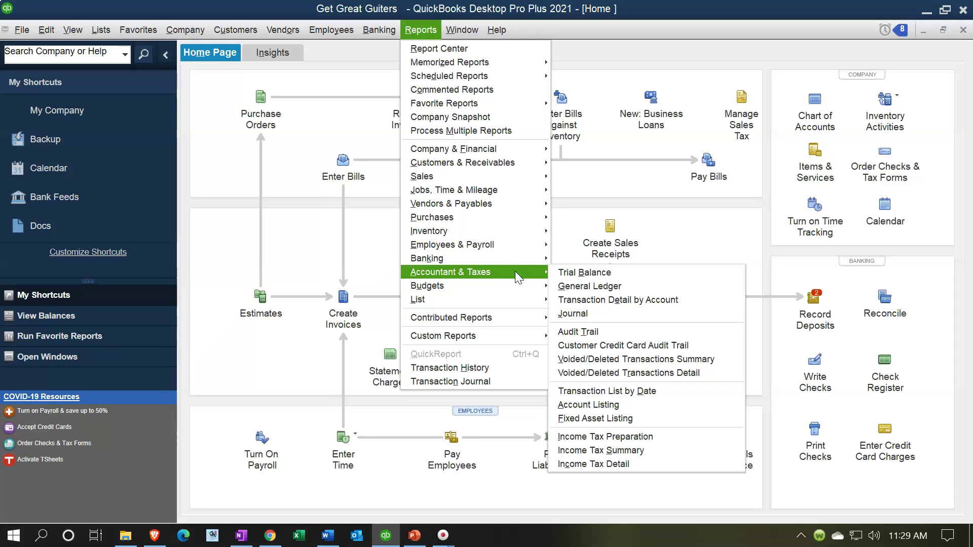
left_click(564, 275)
left_click(525, 278)
- Look at the favorite reports and their customization options, leave them as they are, and return to My Shortcuts
left_click(63, 336)
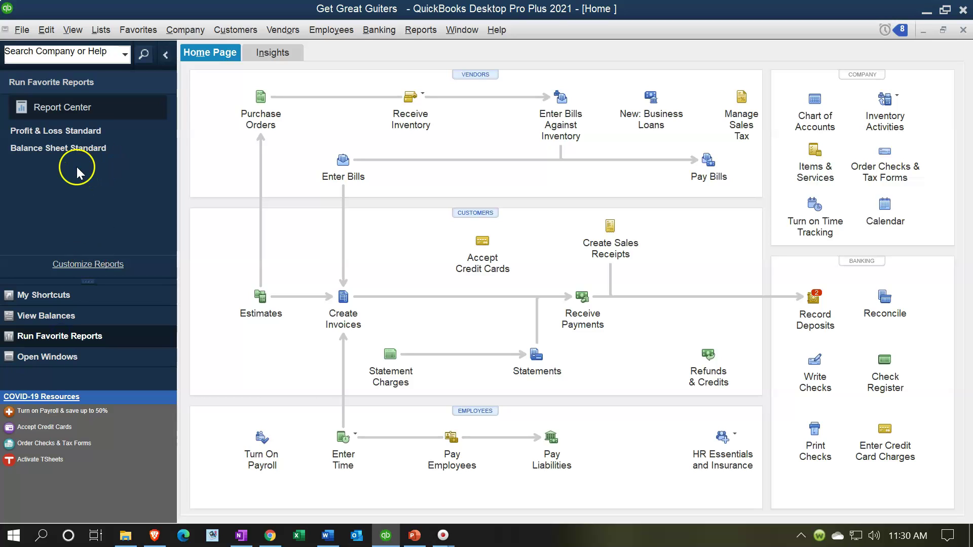
left_click(91, 264)
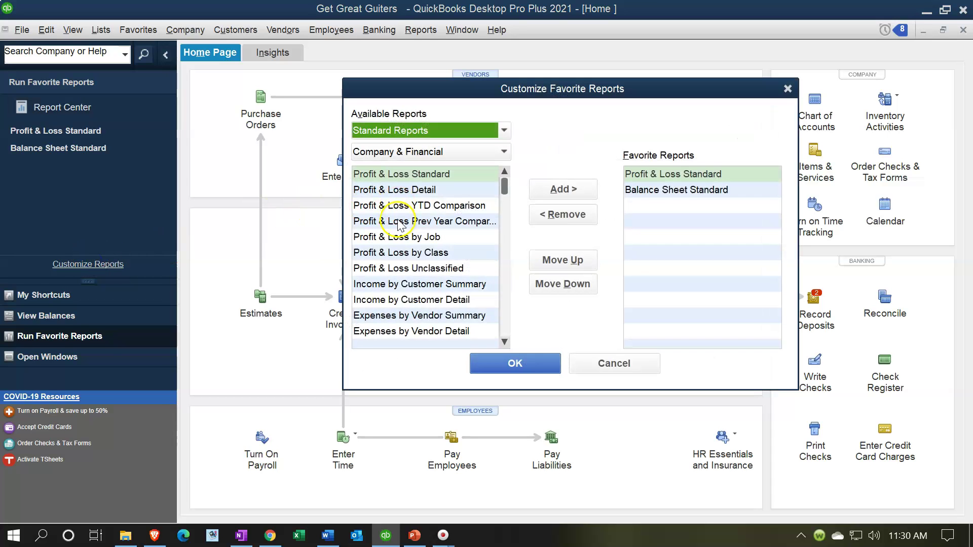
left_click(788, 89)
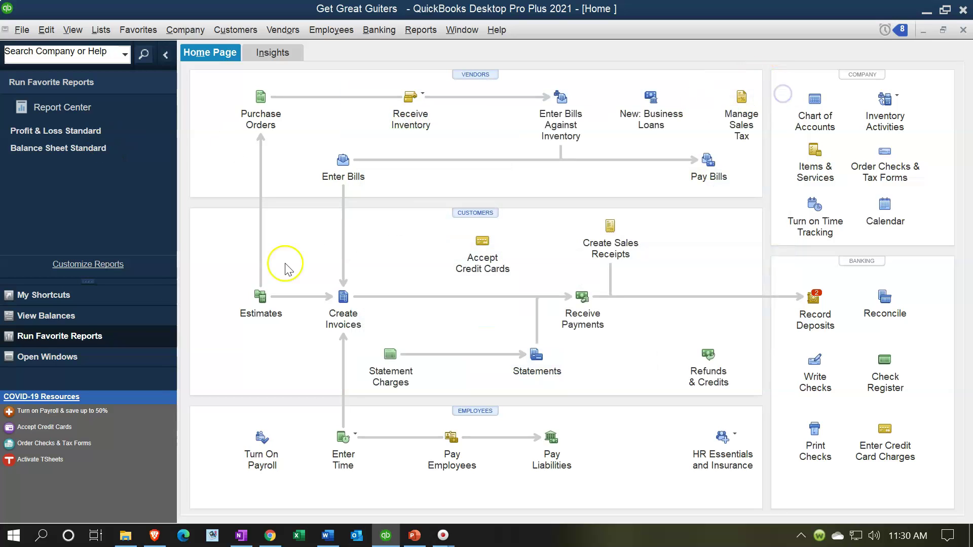
left_click(53, 295)
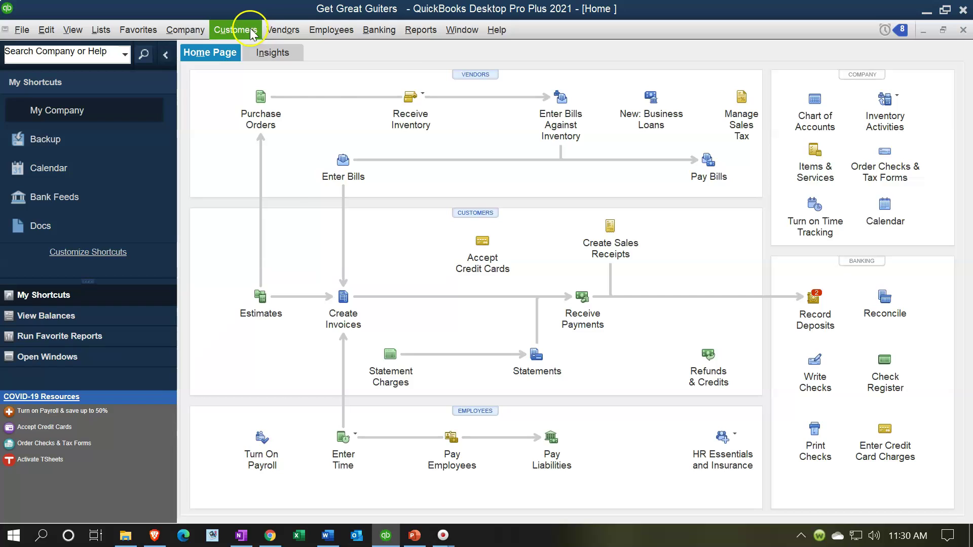
- Look at the Print/E-file 1099s commands available for vendors
left_click(280, 30)
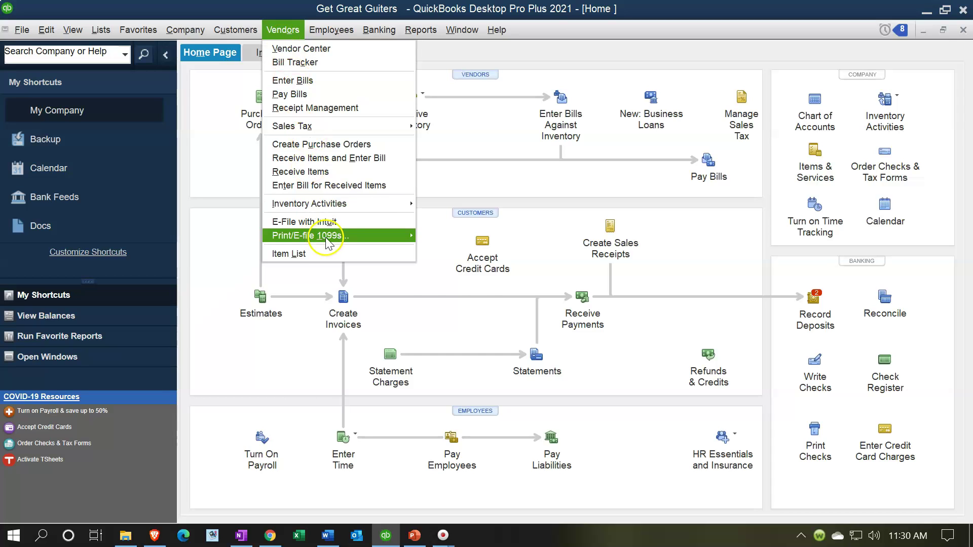
mouse_move(342, 240)
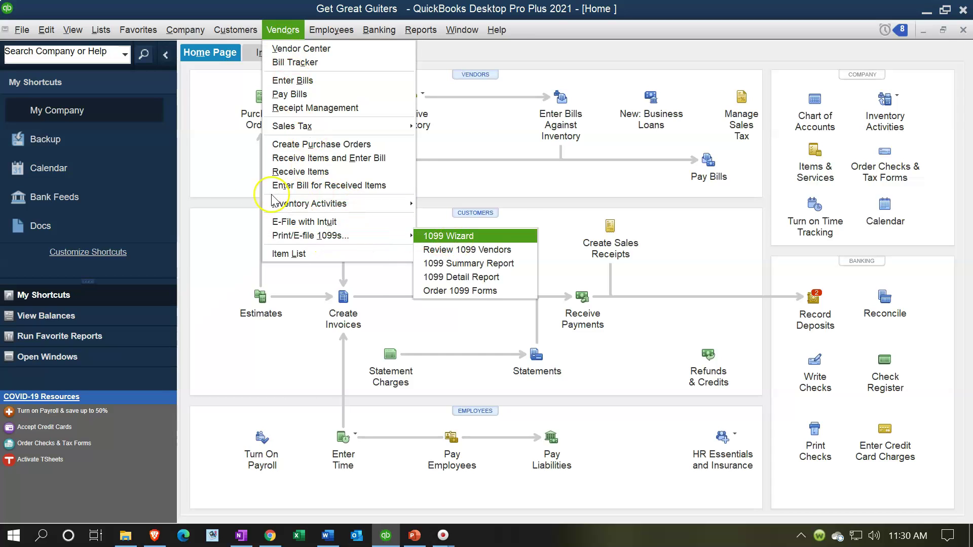
left_click(213, 188)
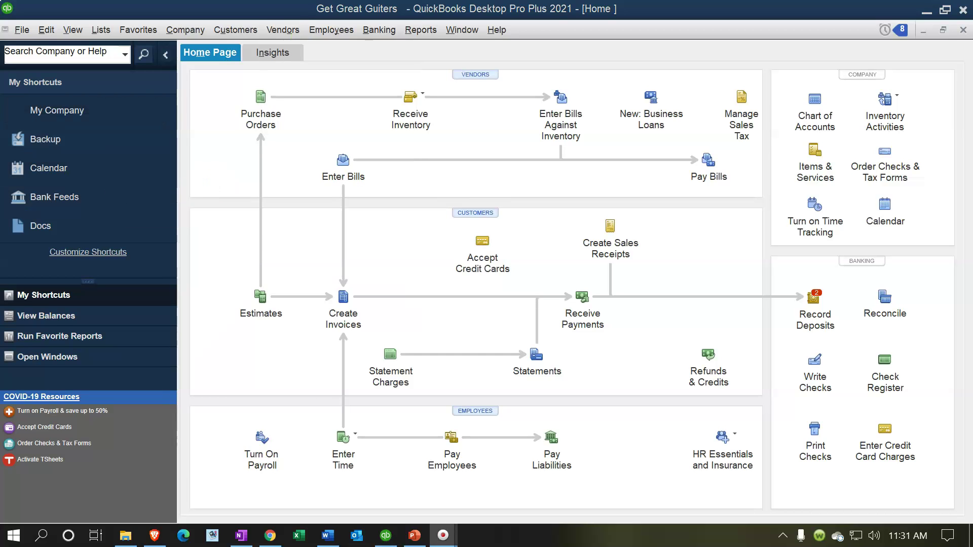
- Add the Pay Bills window to the icon bar with a chosen icon image, and close Pay Bills
left_click(710, 163)
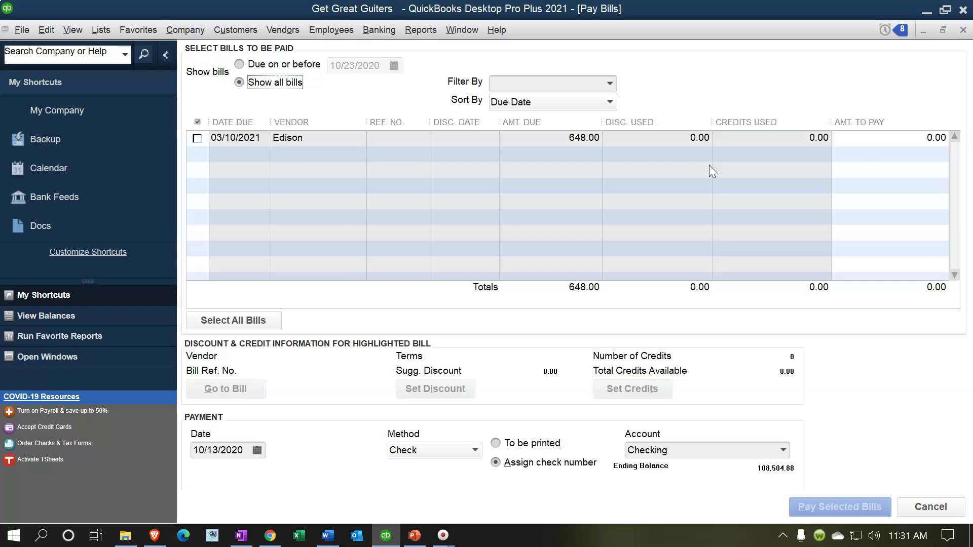
left_click(75, 38)
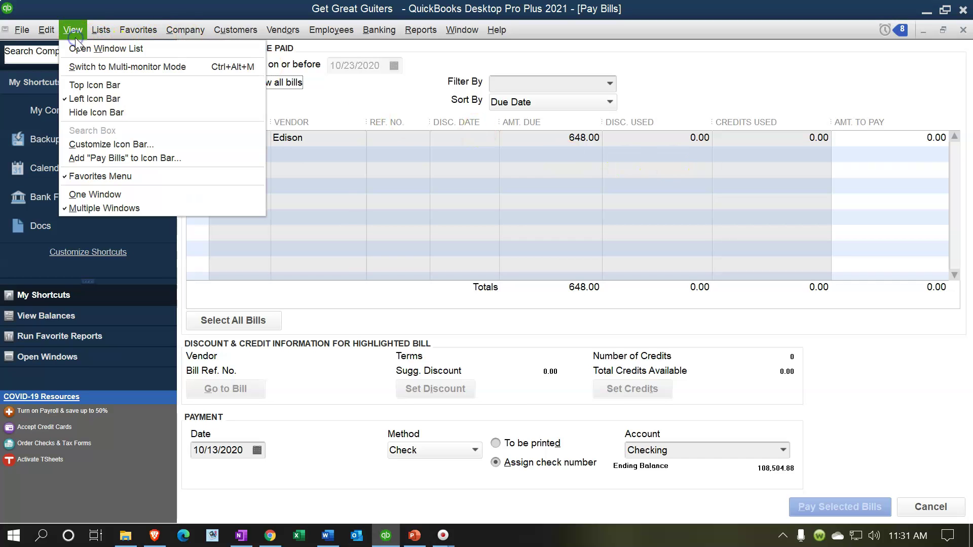
left_click(161, 162)
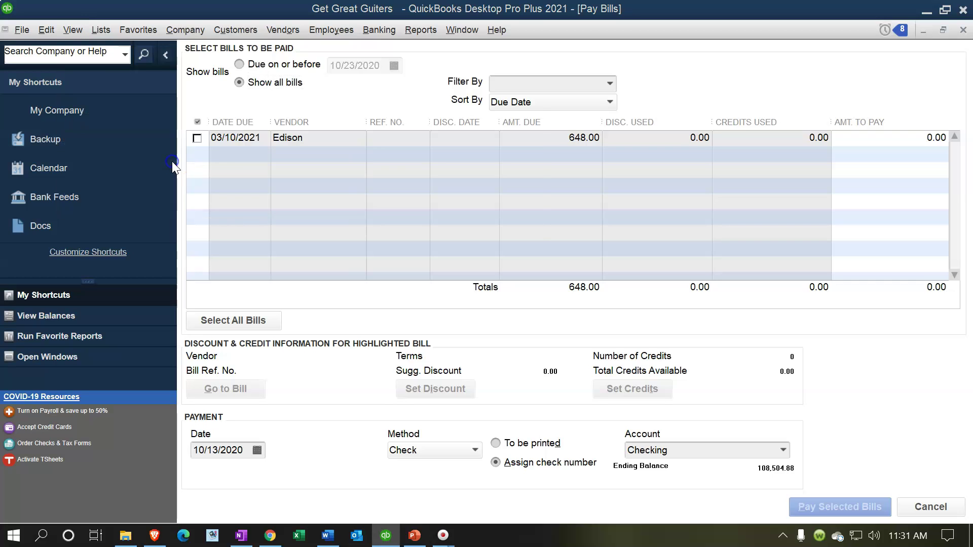
left_click(229, 147)
left_click_drag(249, 103, 249, 117)
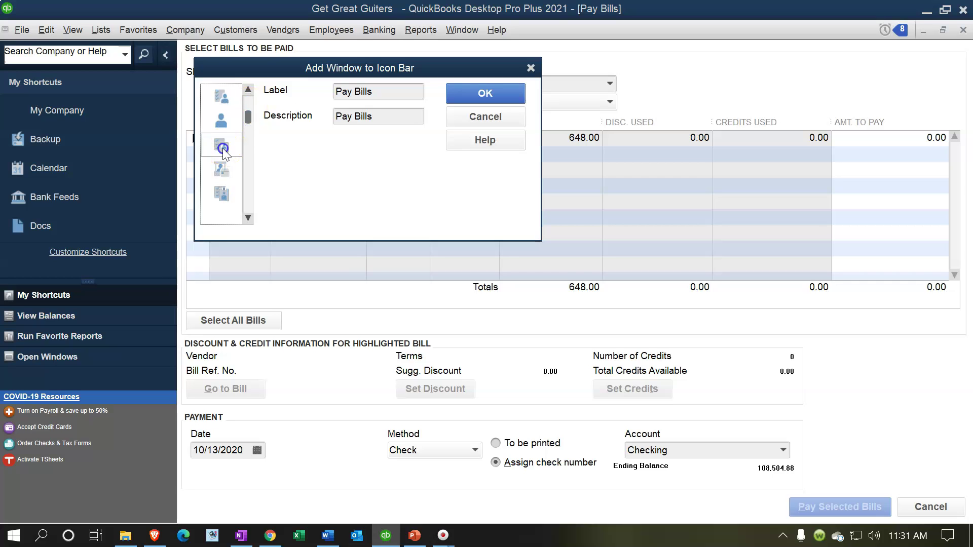
left_click(481, 94)
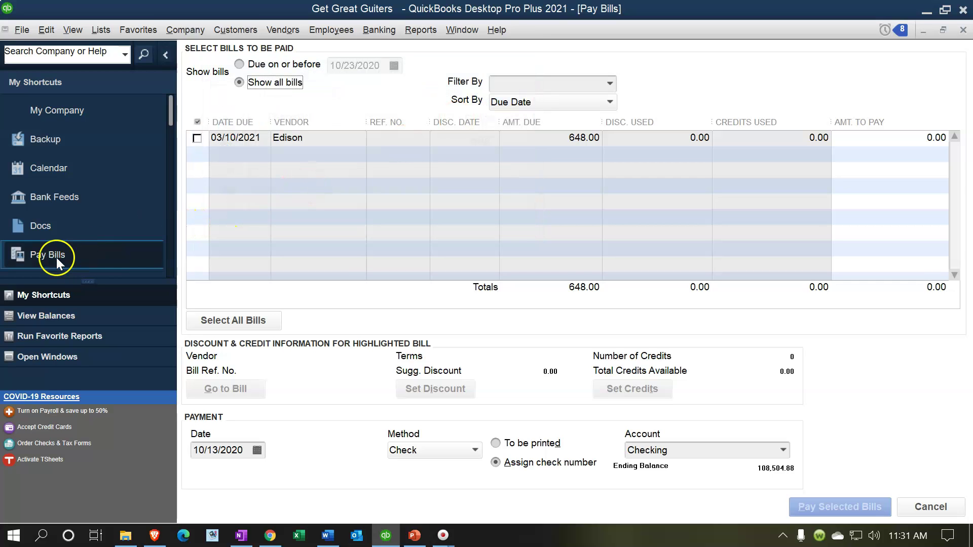
left_click(963, 30)
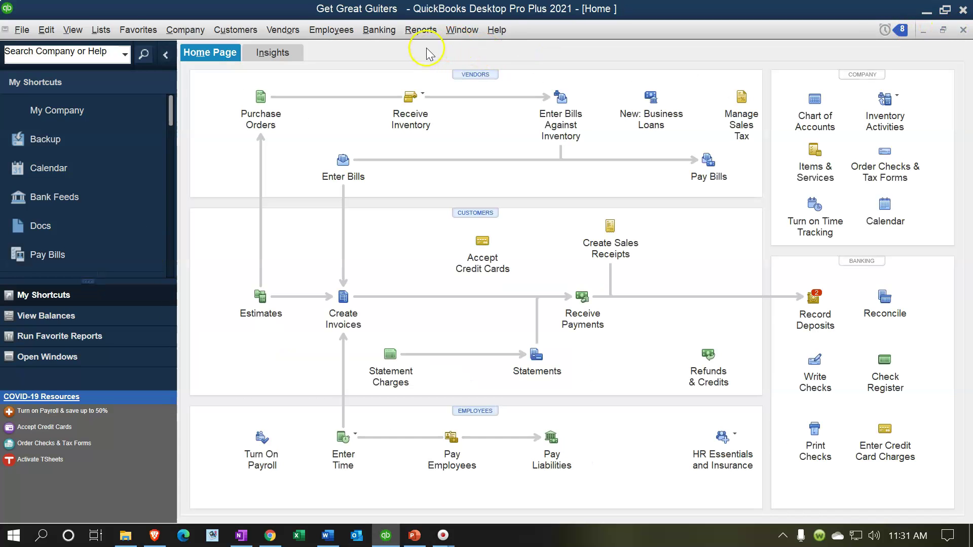
left_click(407, 34)
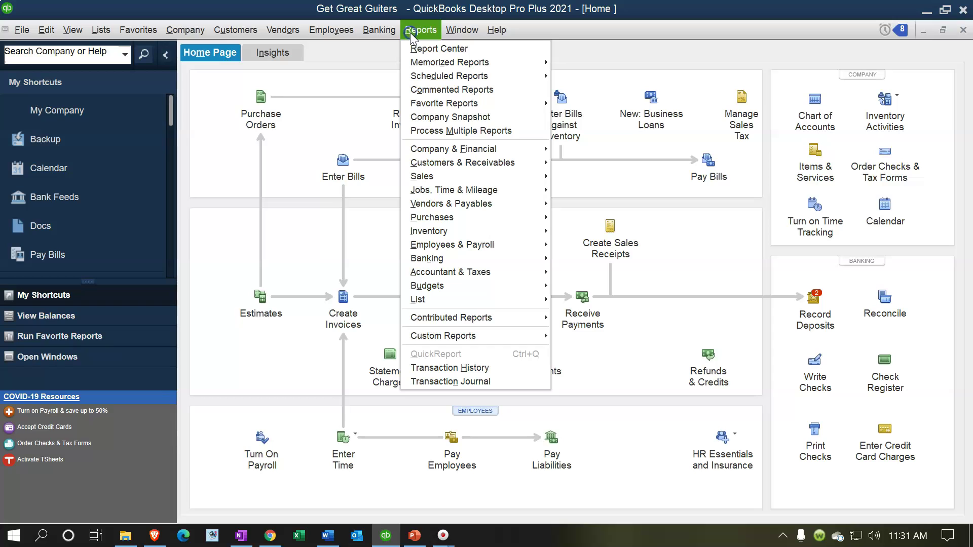
left_click(112, 31)
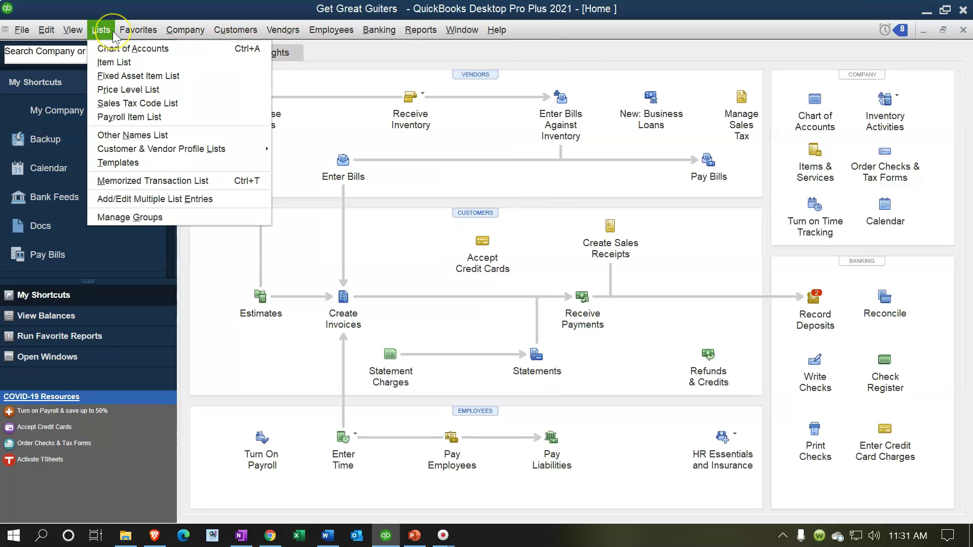
left_click(420, 33)
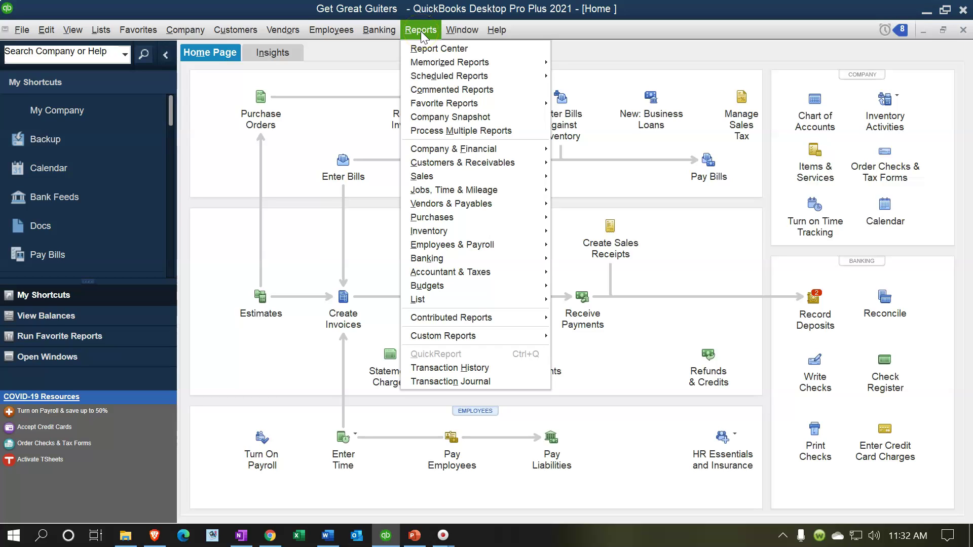
left_click(379, 30)
left_click(395, 90)
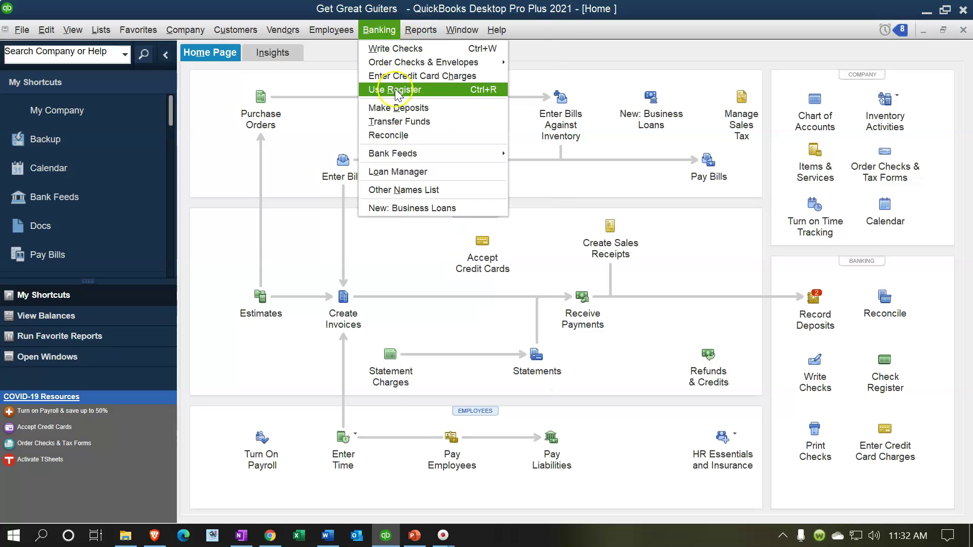
- Open the Checking account's register from the Chart of Accounts
left_click(101, 31)
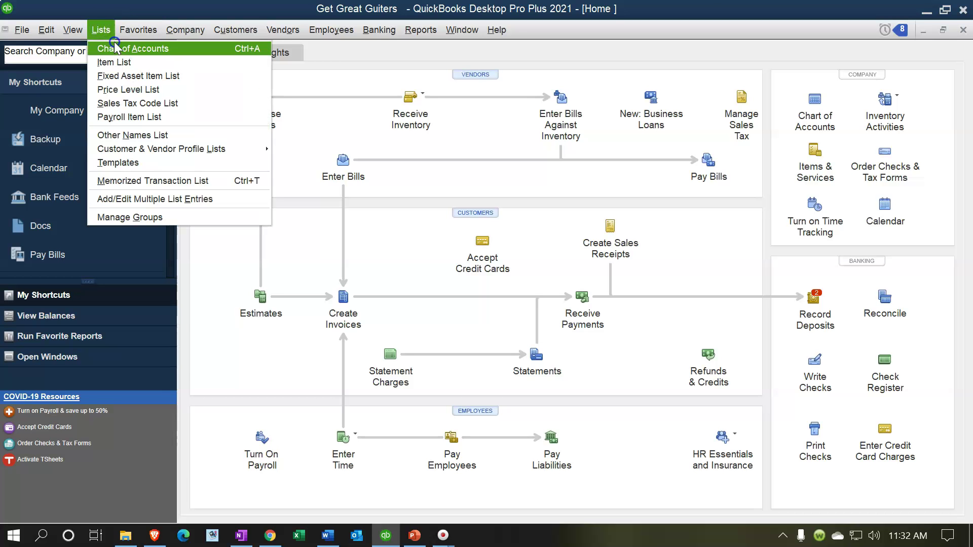
left_click(126, 40)
double_click(268, 115)
left_click(289, 132)
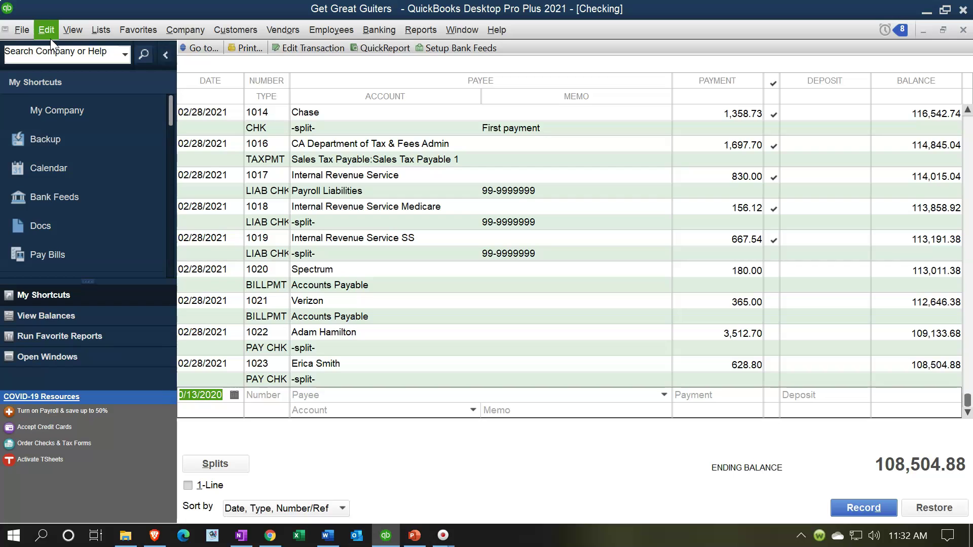
- Add the Checking register window to the icon bar with the third available icon image, keeping the label Checking
left_click(67, 36)
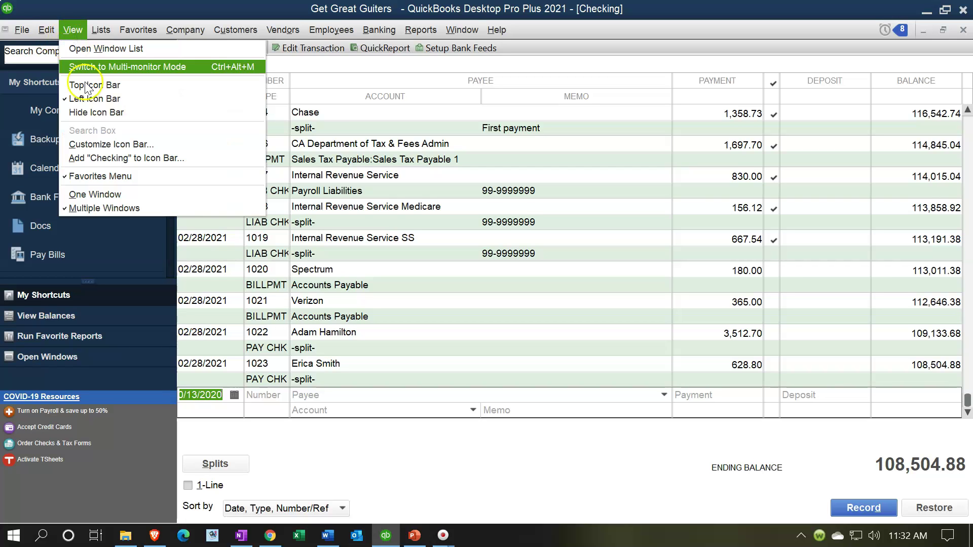
left_click(99, 158)
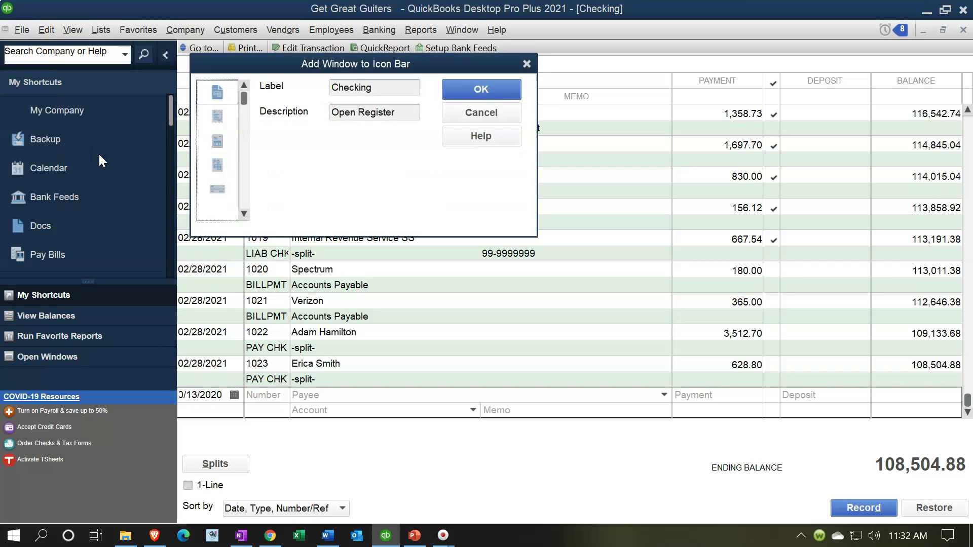
left_click(217, 142)
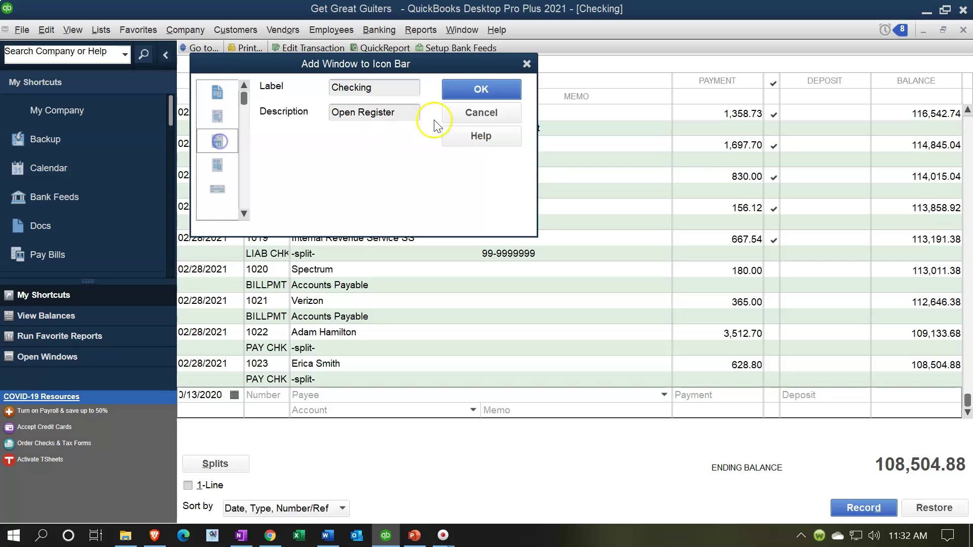
left_click(478, 91)
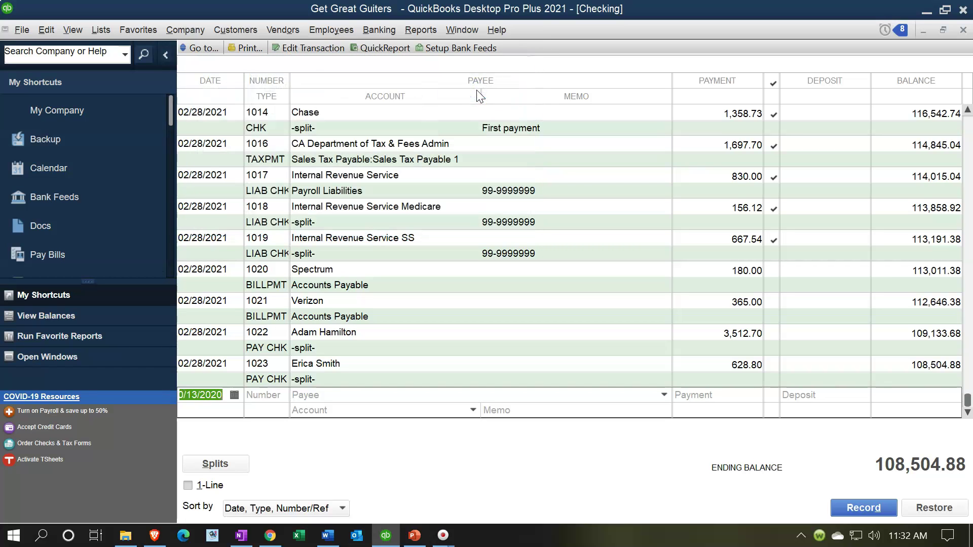
left_click_drag(176, 116, 167, 220)
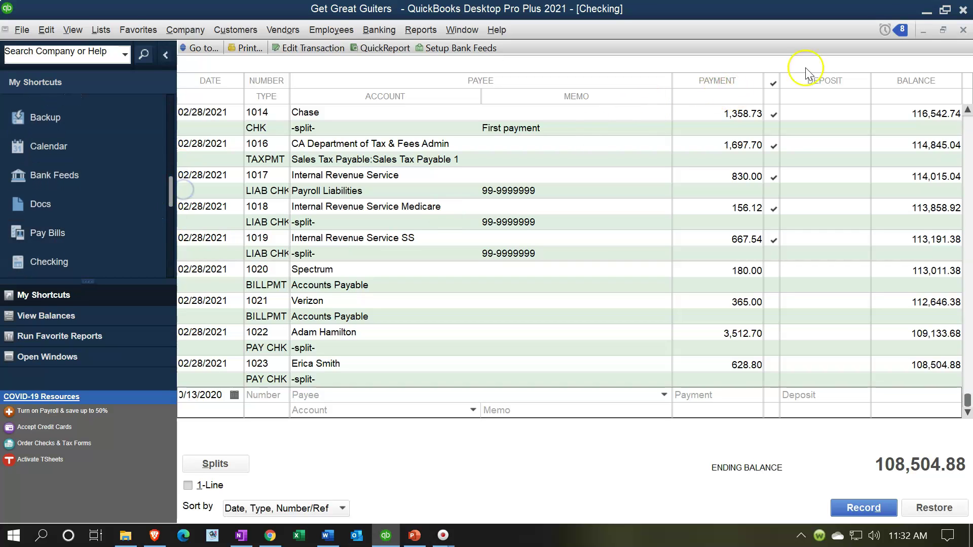
- Close the open windows back to the Home page, and test the new Checking shortcut by opening the register and closing it
left_click(963, 30)
left_click(963, 30)
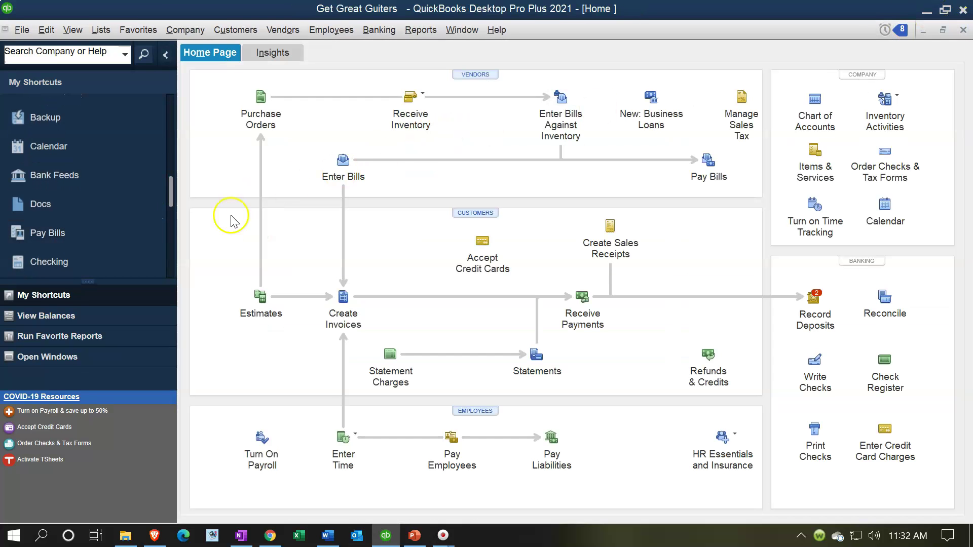
left_click(81, 261)
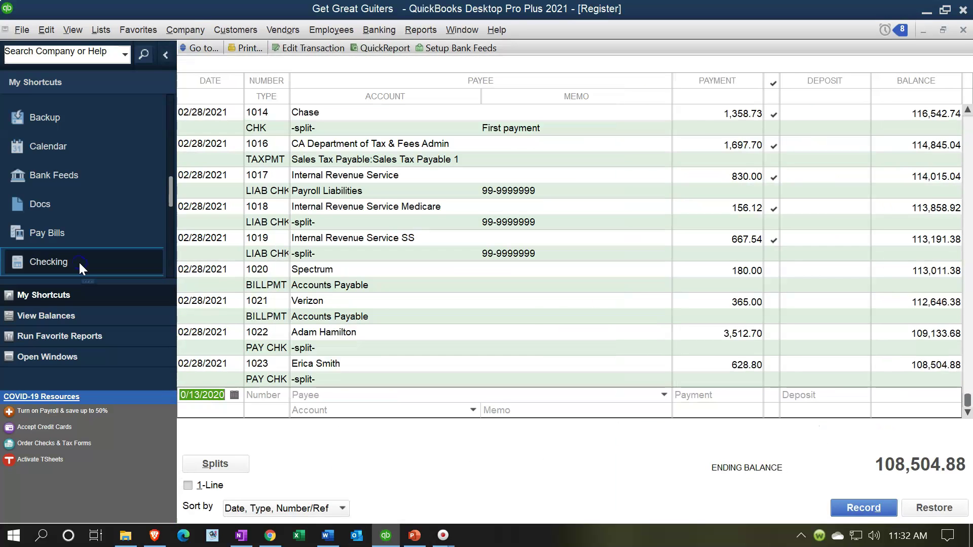
left_click(963, 32)
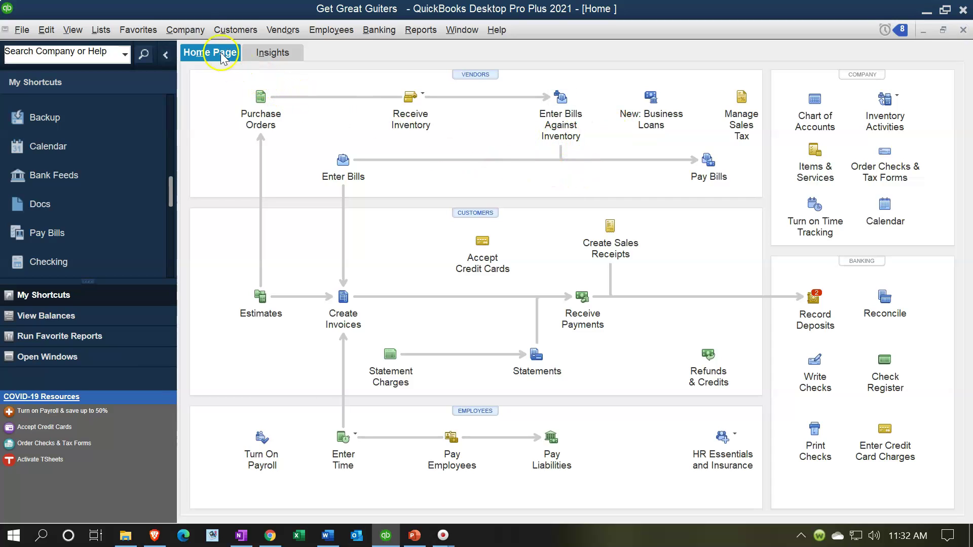
- Open the Make General Journal Entries window and dismiss the notice about assigning numbers to journal entries
left_click(193, 31)
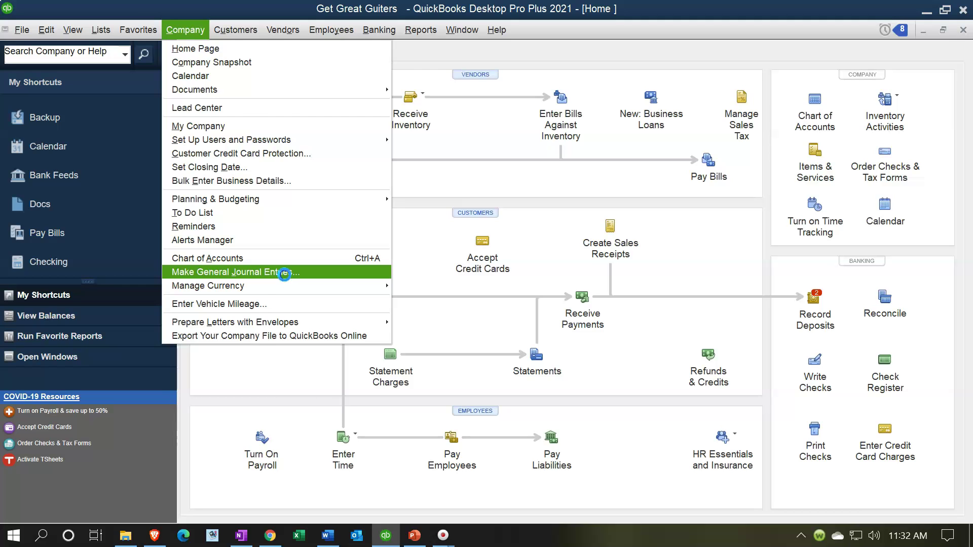
left_click(284, 274)
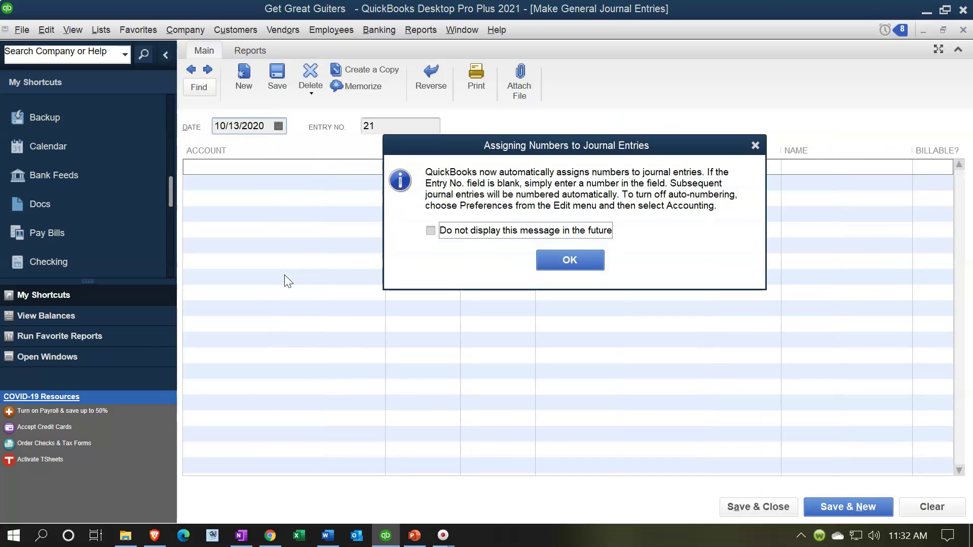
left_click(755, 146)
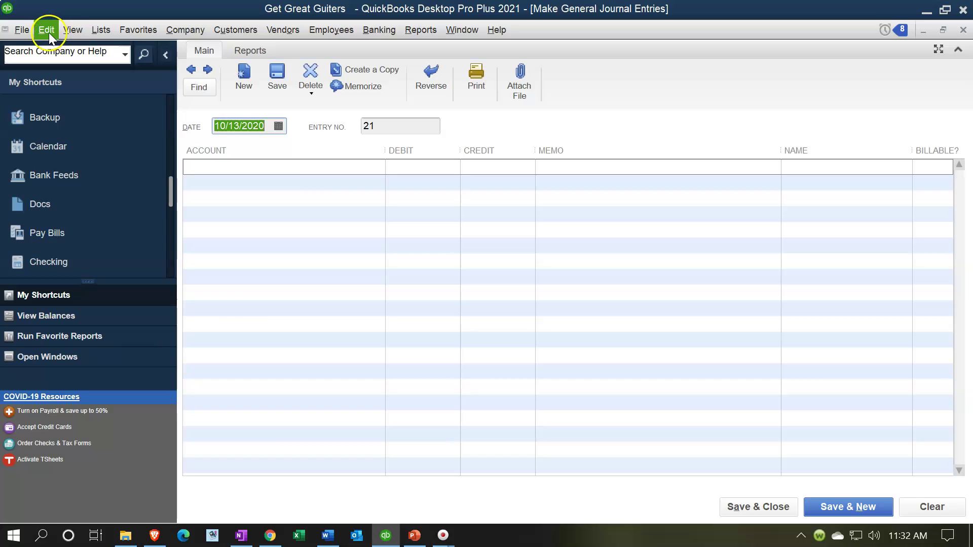
- Add the Make General Journal Entries window to the icon bar with the magnifying-glass icon image, and close that window
left_click(80, 32)
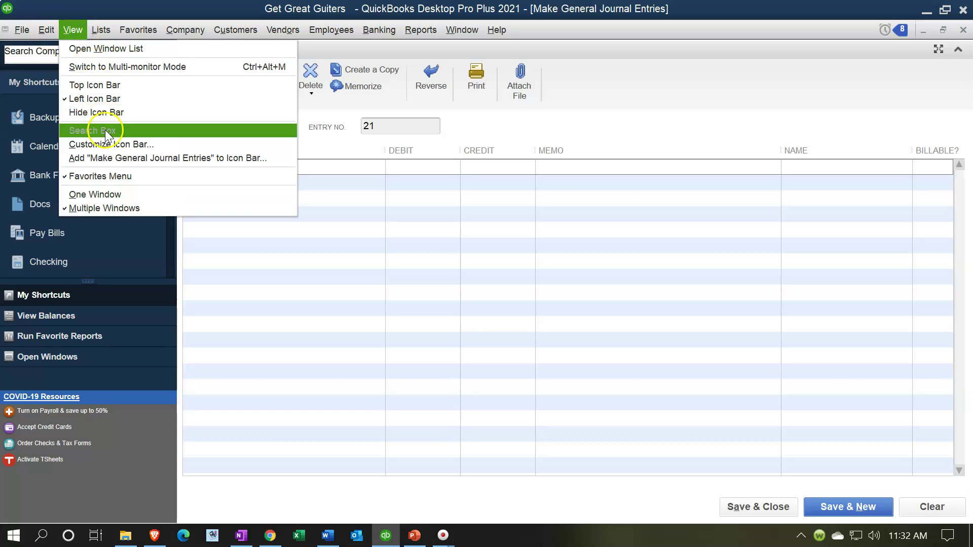
left_click(112, 157)
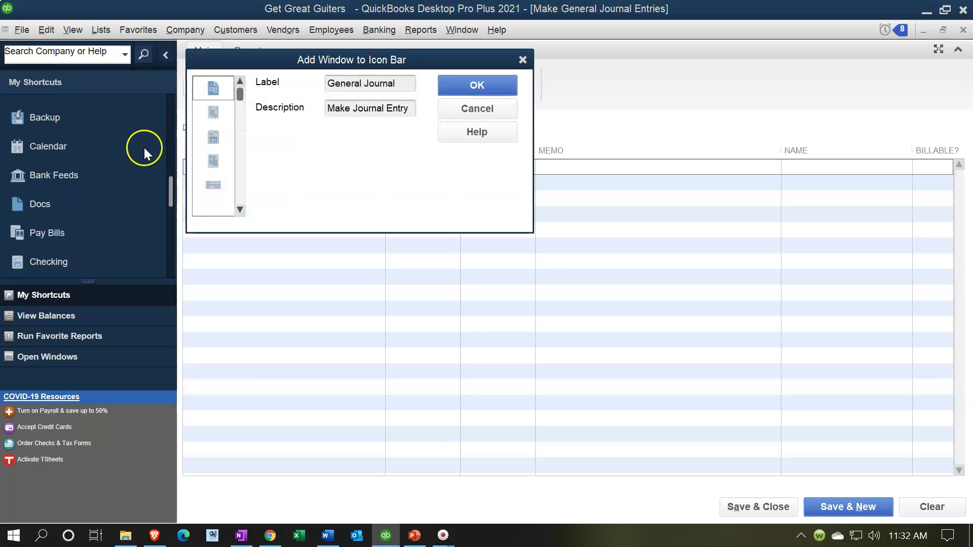
left_click(239, 208)
left_click(239, 209)
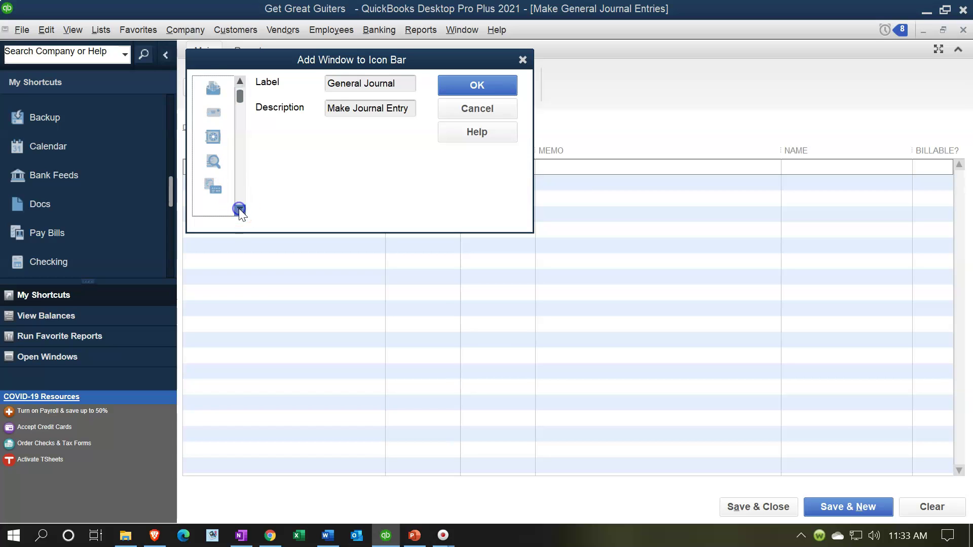
left_click(214, 161)
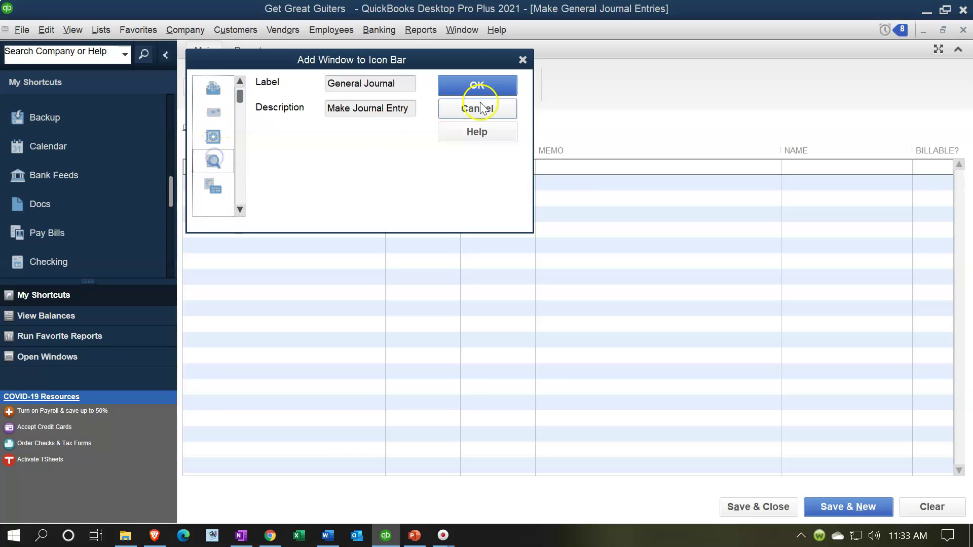
left_click(488, 85)
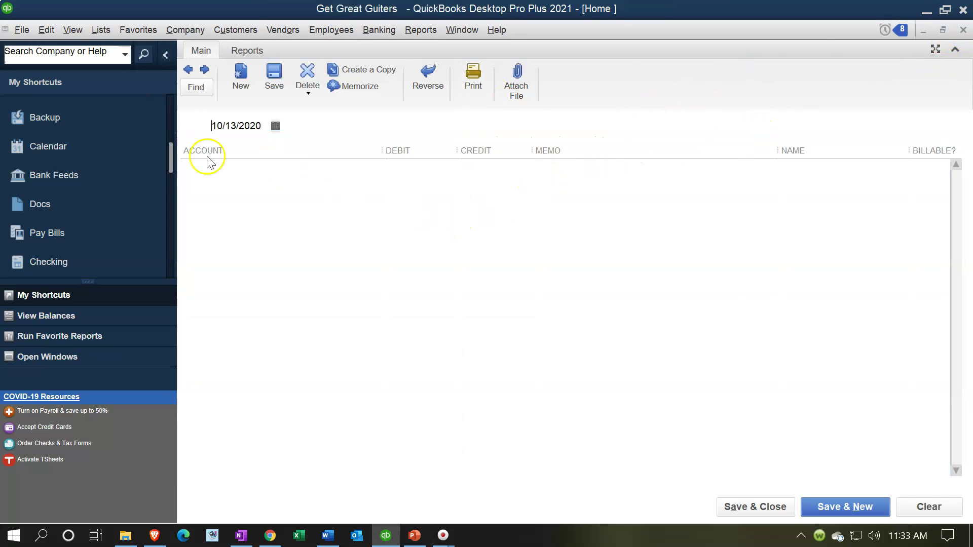
- Switch the icon bar to the Top Icon Bar layout
left_click(73, 30)
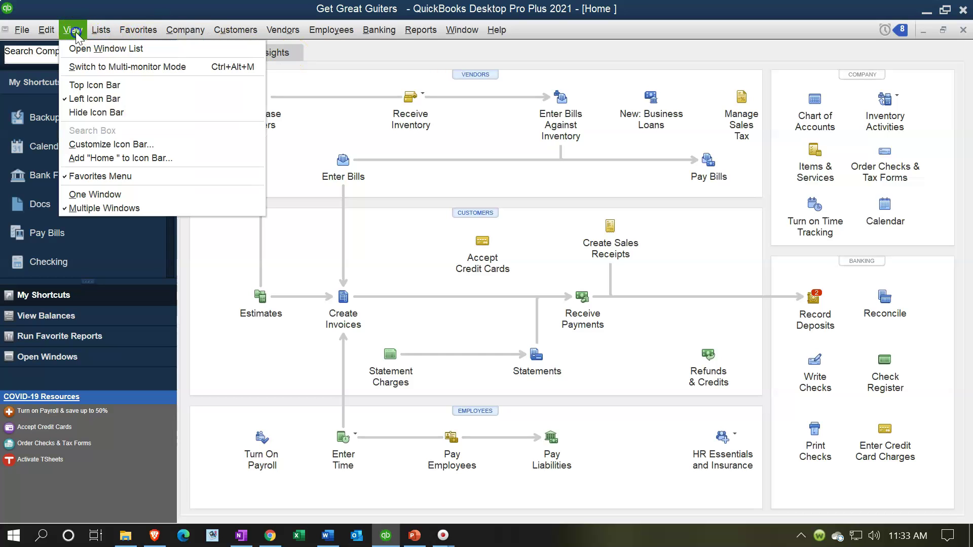
left_click(95, 87)
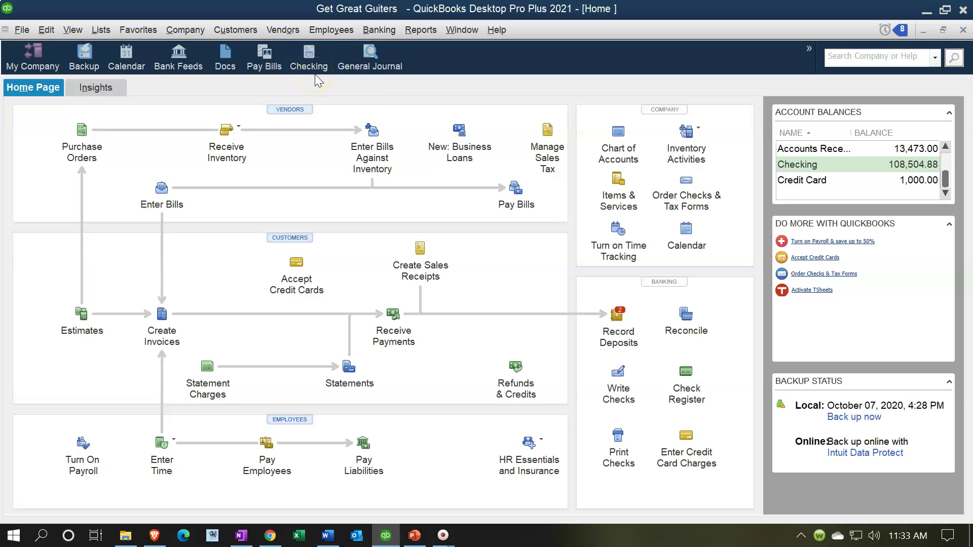
left_click(237, 29)
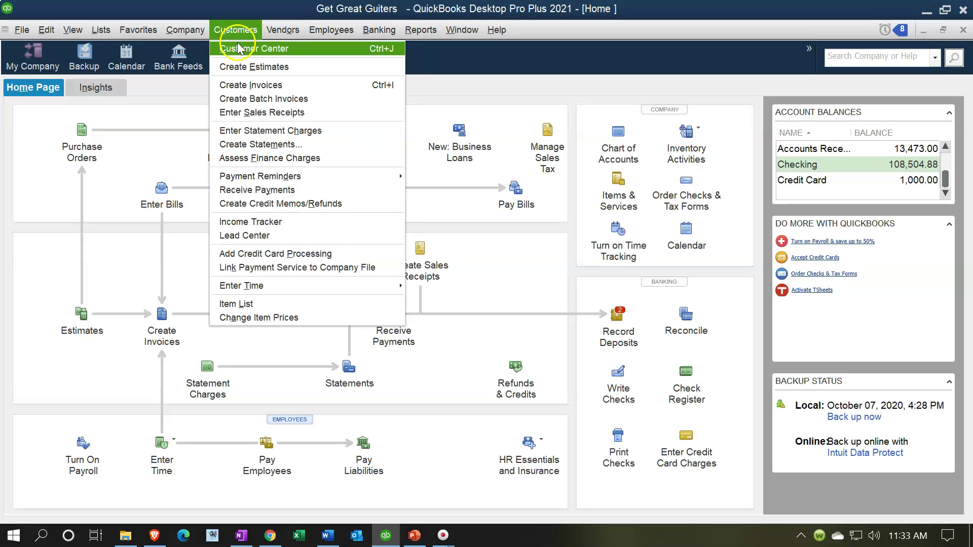
mouse_move(282, 31)
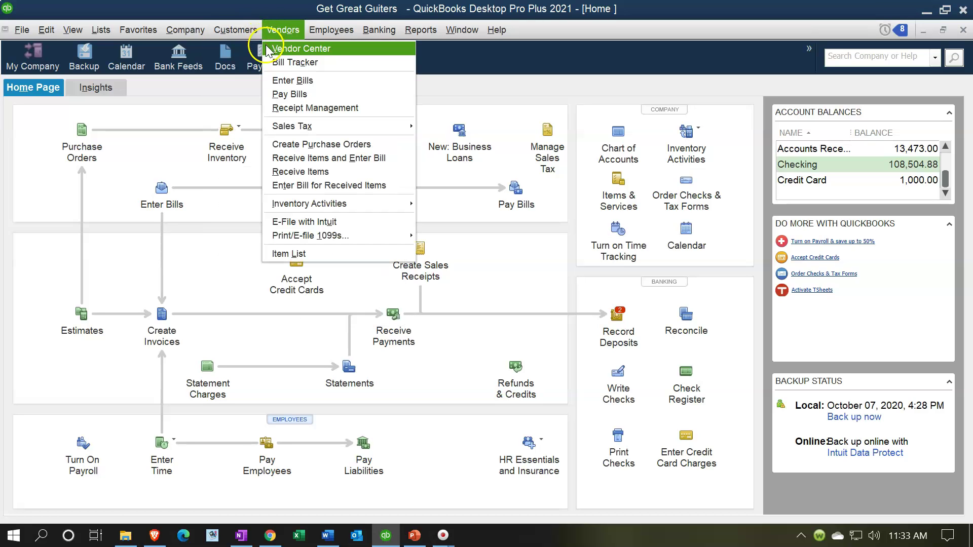
mouse_move(325, 26)
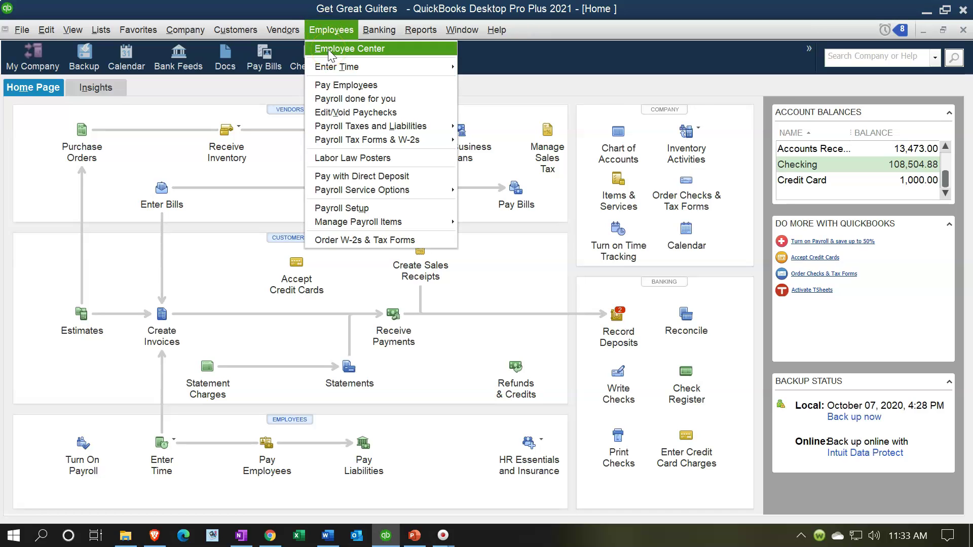
left_click(284, 32)
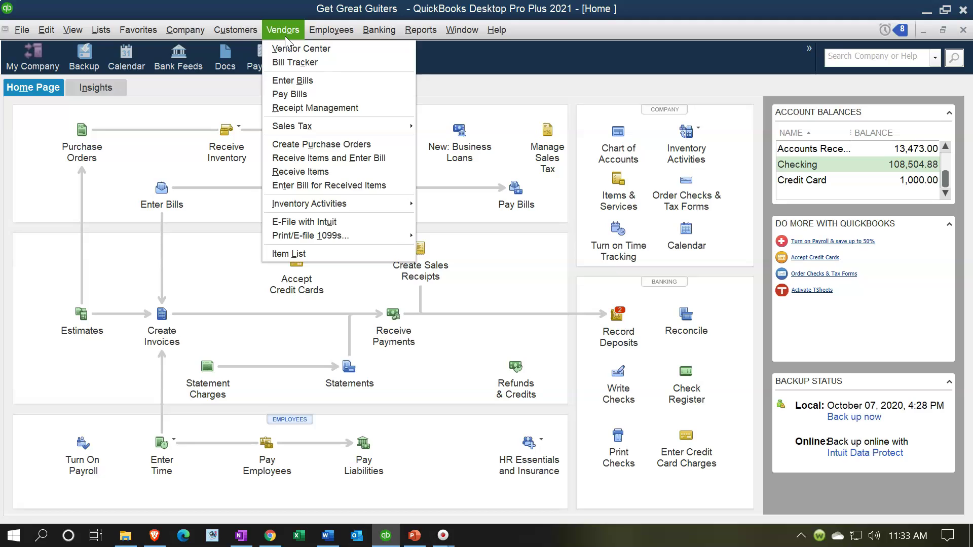
left_click(285, 33)
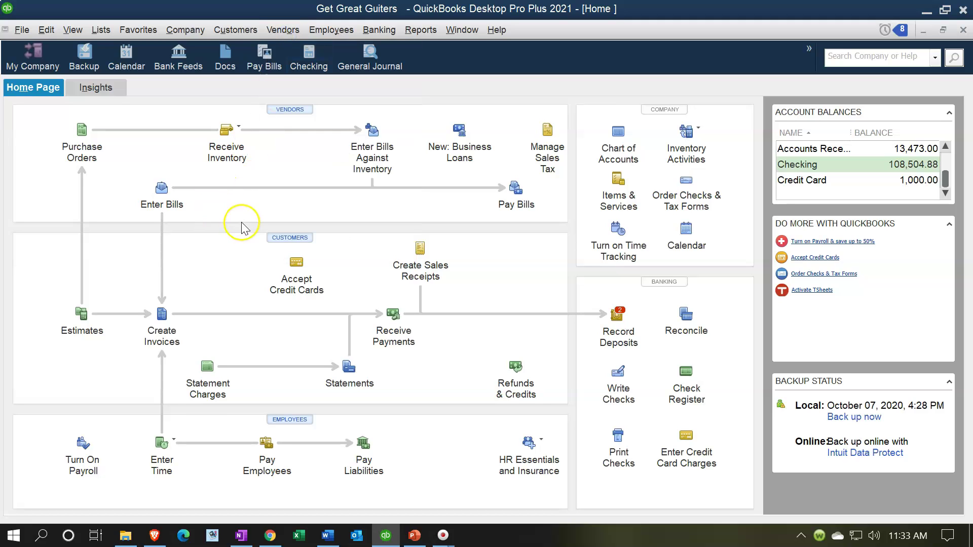
left_click(210, 174)
left_click(185, 124)
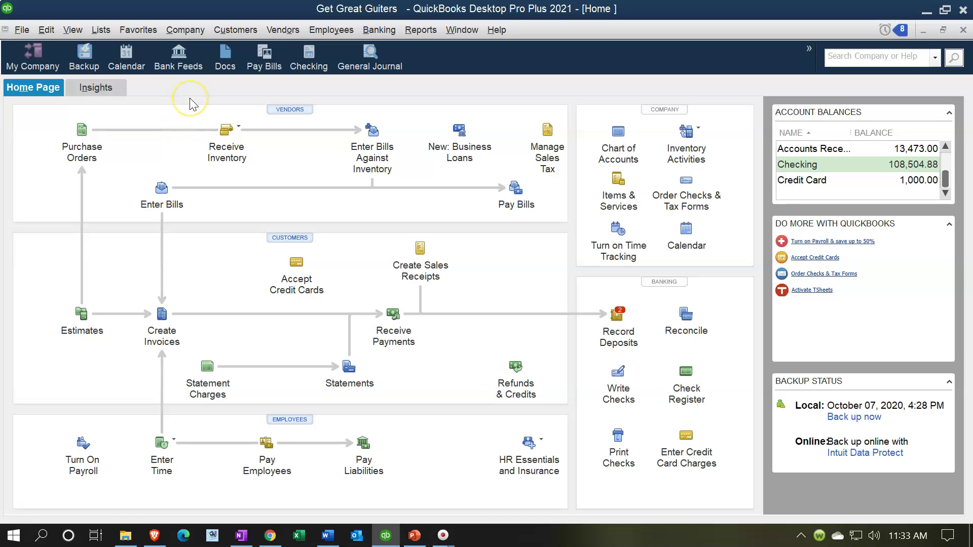
left_click(301, 76)
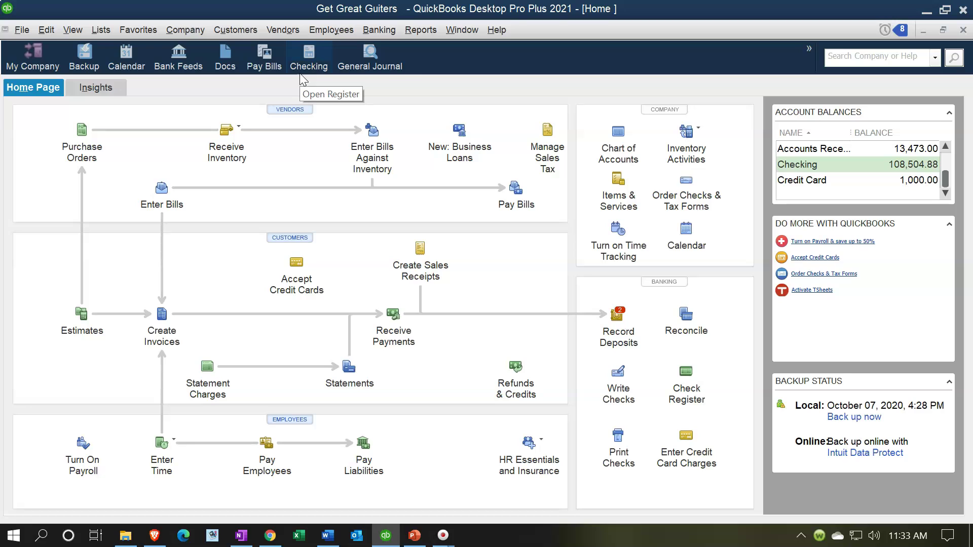
left_click(413, 50)
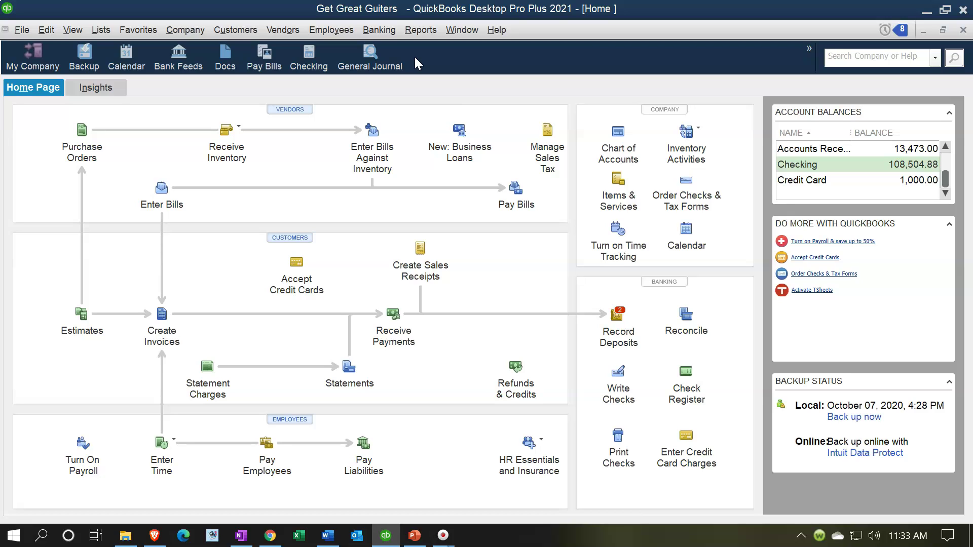
left_click(430, 35)
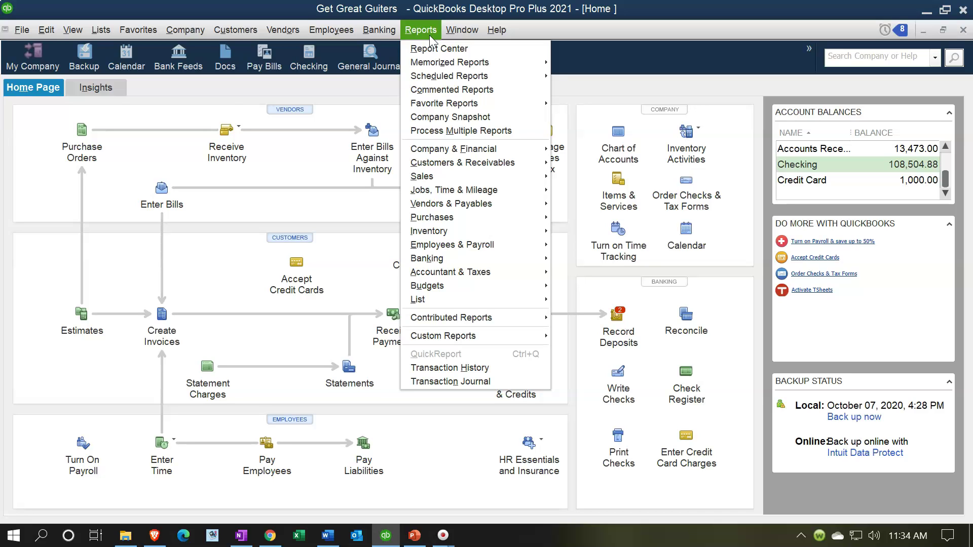
left_click(213, 89)
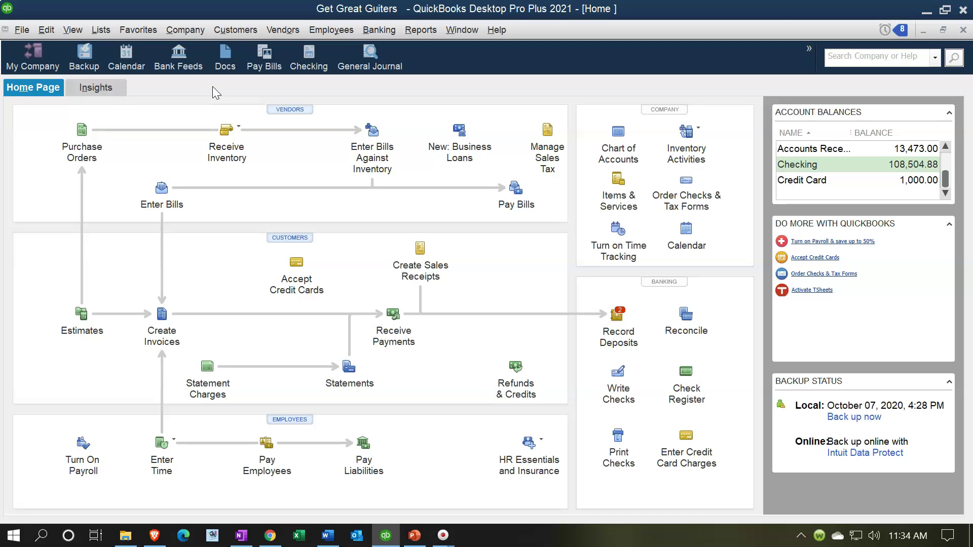
left_click(426, 86)
left_click(430, 87)
left_click(443, 77)
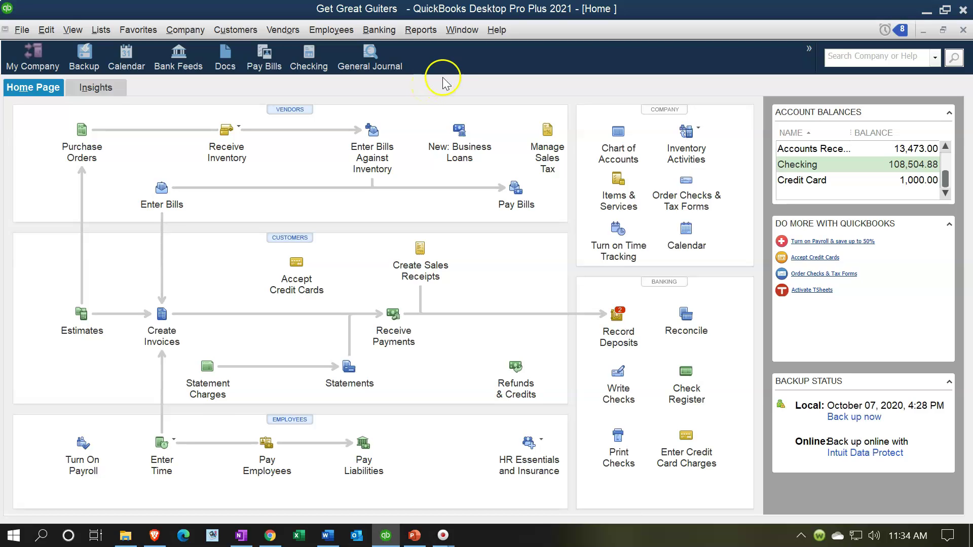
- Show the Open Window List beside the Home page
left_click(73, 30)
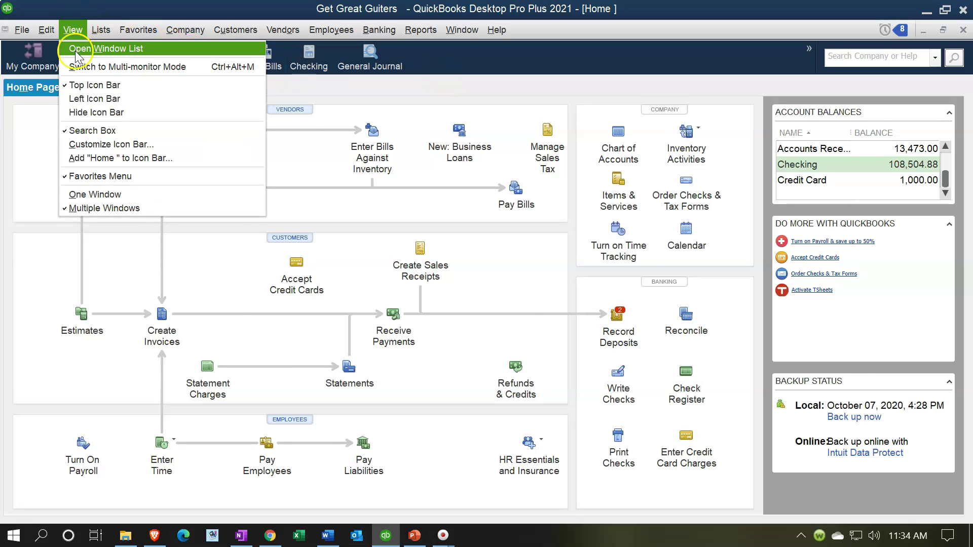
left_click(75, 51)
left_click(74, 30)
left_click(74, 31)
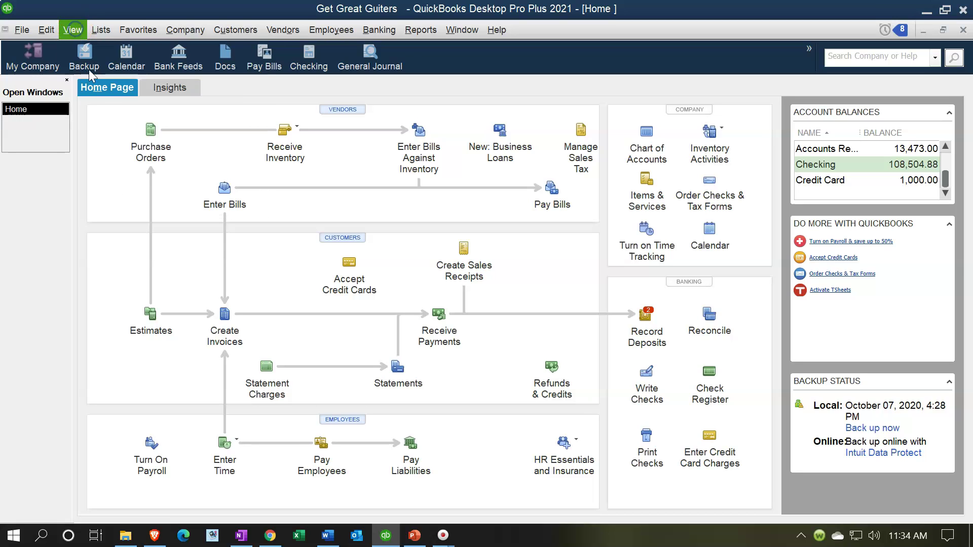
- Switch back to the Left Icon Bar layout and display the open windows in it
left_click(75, 30)
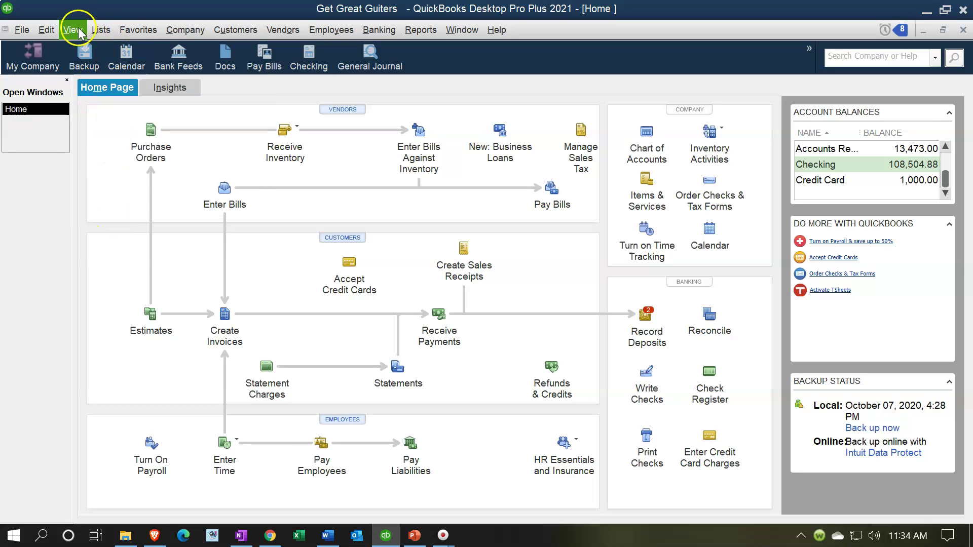
left_click(92, 98)
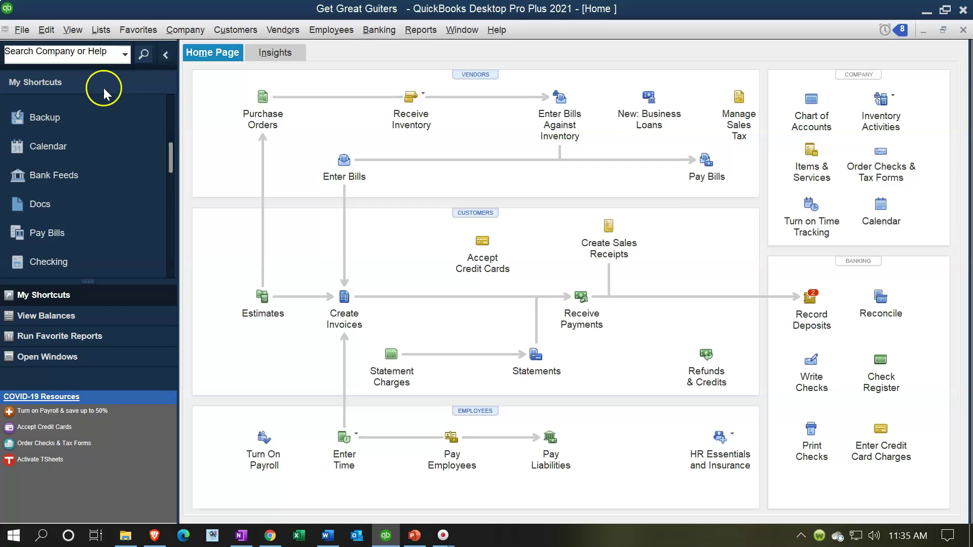
left_click(86, 190)
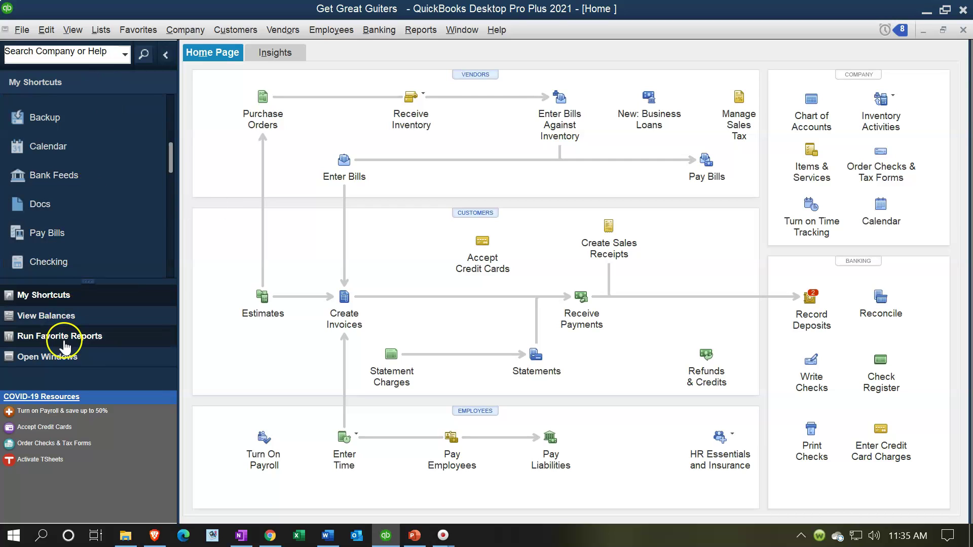
left_click(65, 357)
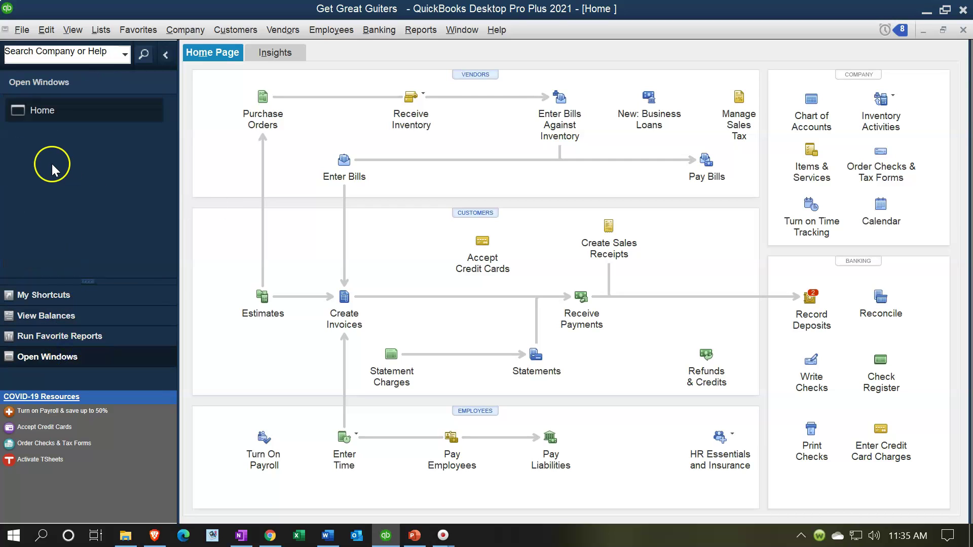
- Display My Shortcuts in the left icon bar and switch to the Top Icon Bar layout
left_click(67, 316)
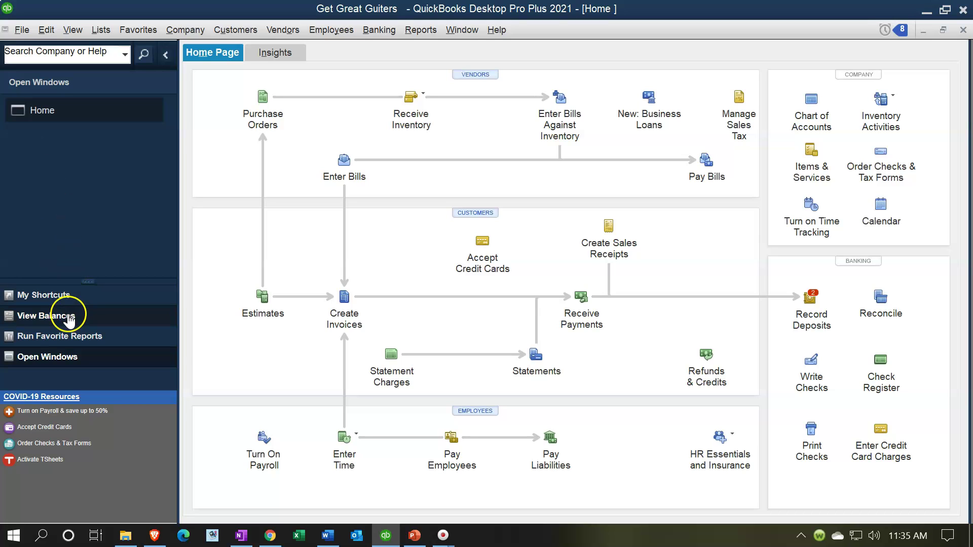
left_click(61, 296)
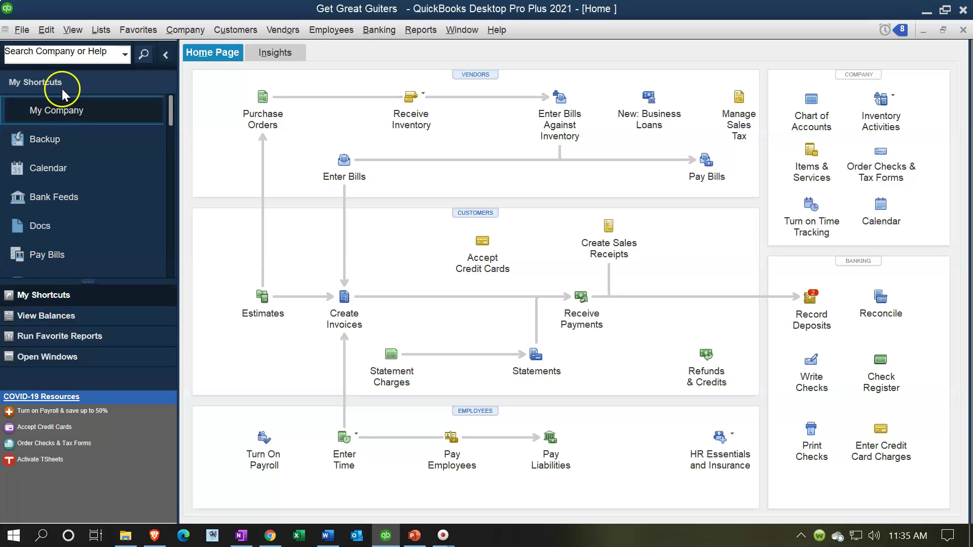
left_click(73, 31)
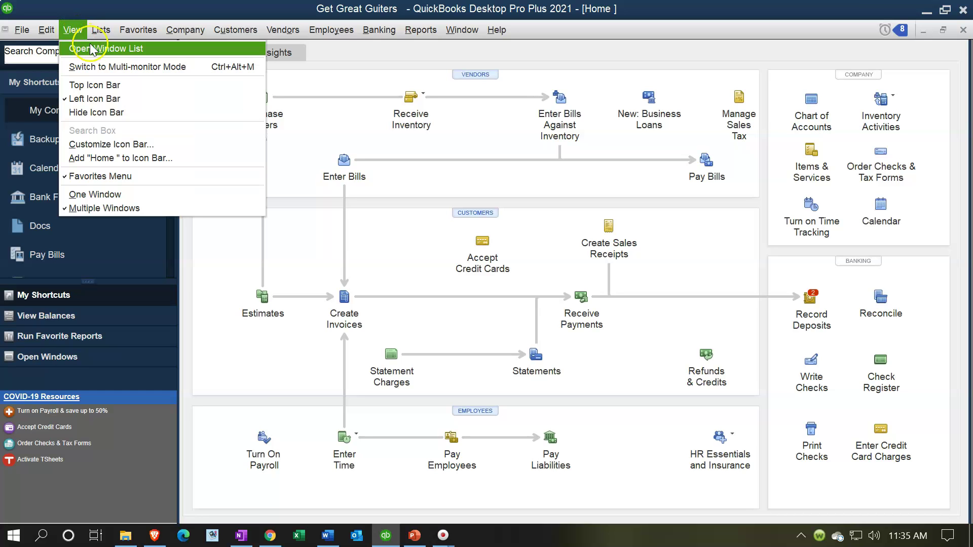
left_click(120, 85)
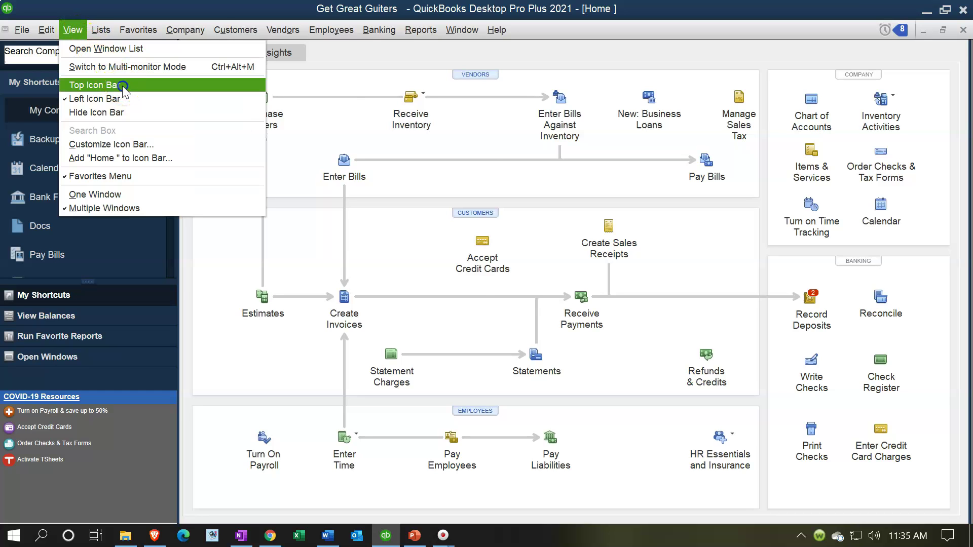
- Hide the Open Windows list beside the Home page and show it again
left_click(92, 51)
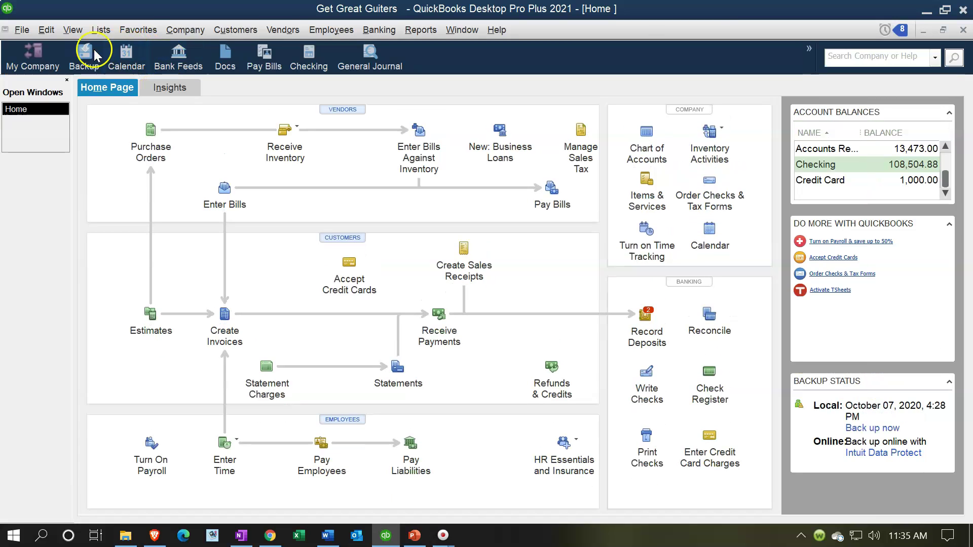
left_click(67, 80)
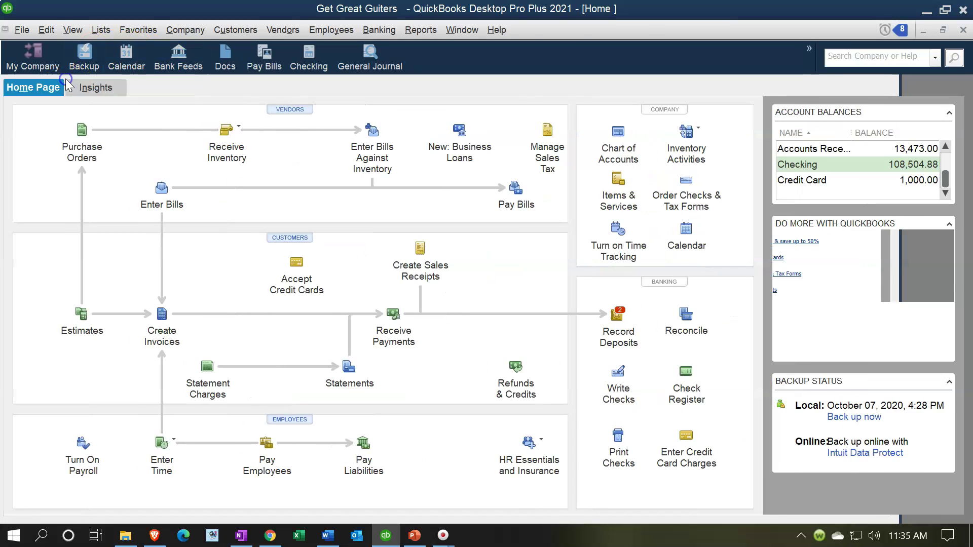
left_click(65, 31)
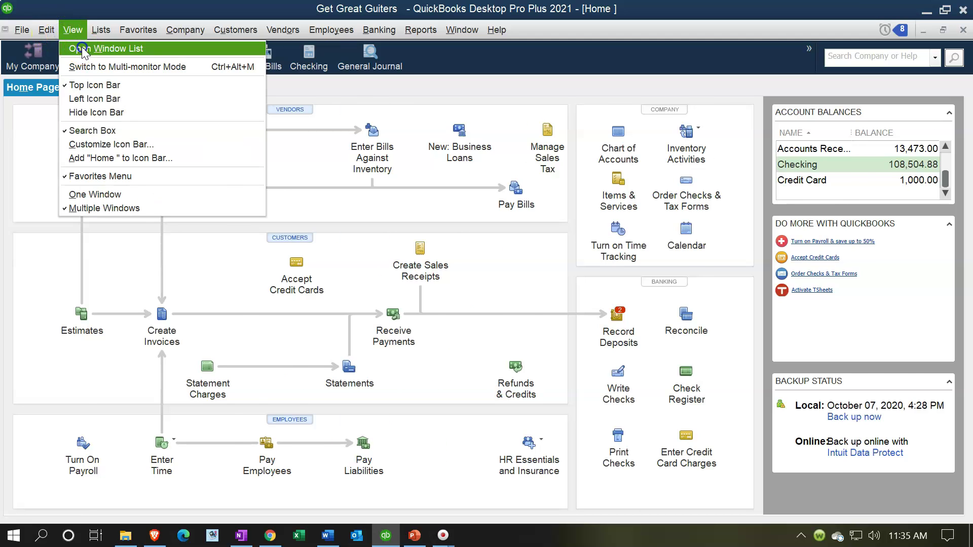
left_click(81, 48)
left_click(60, 195)
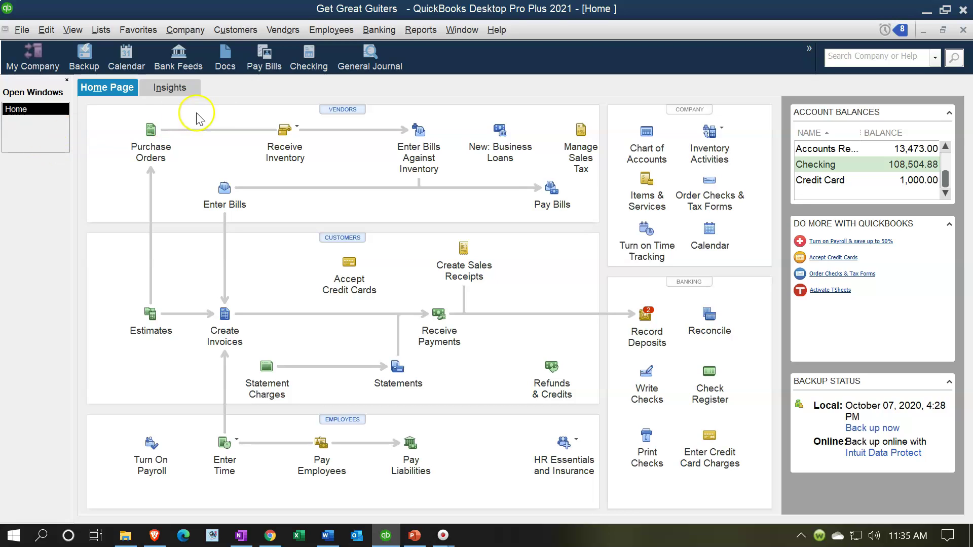
- Open the General Journal window from its icon bar shortcut and dismiss the notice about assigning journal entry numbers
left_click(366, 57)
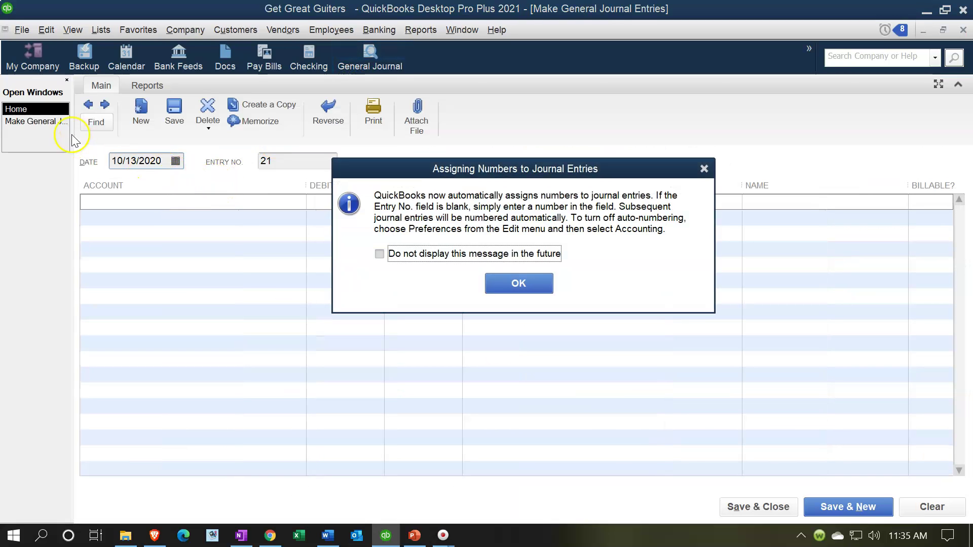
left_click(35, 121)
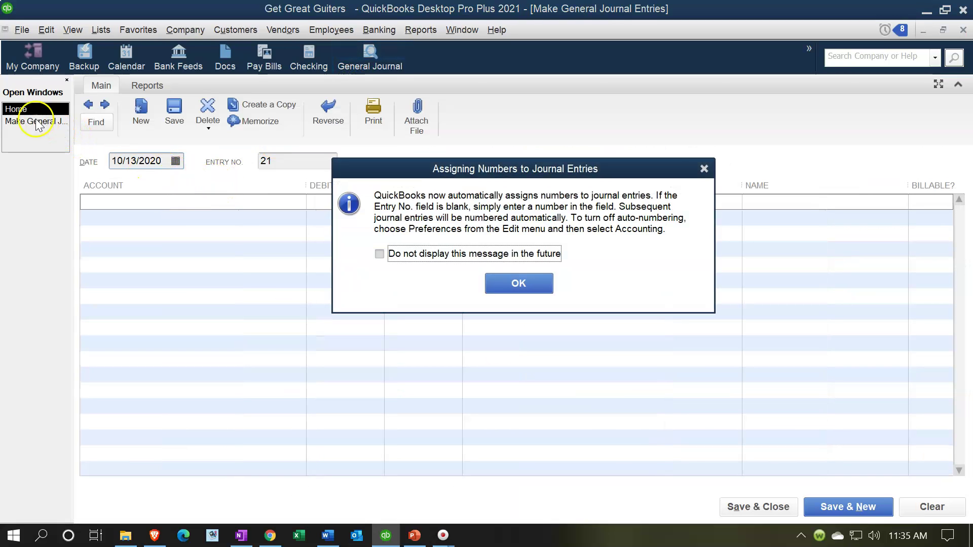
left_click(703, 169)
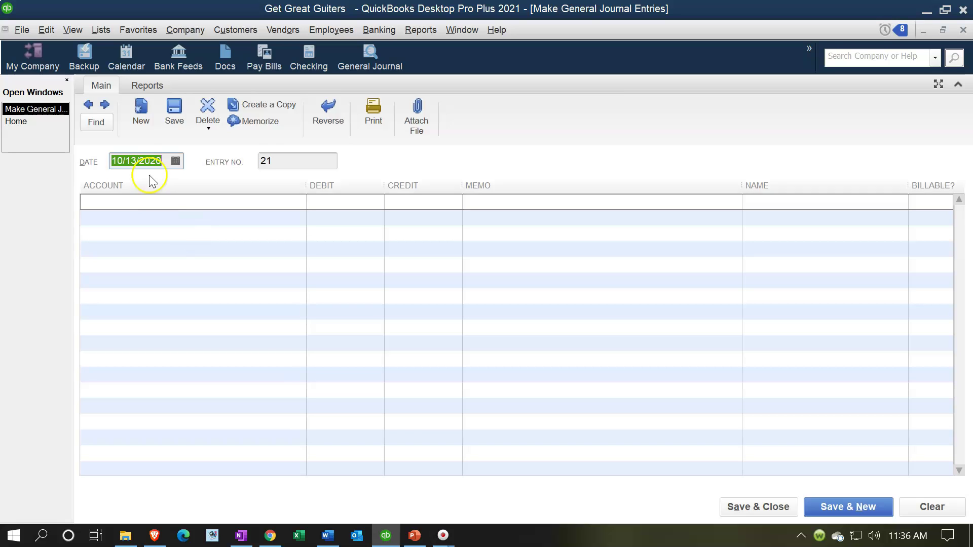
- Switch to the Left Icon Bar layout with Make General Journal Entries open and display the open windows in it
left_click(71, 30)
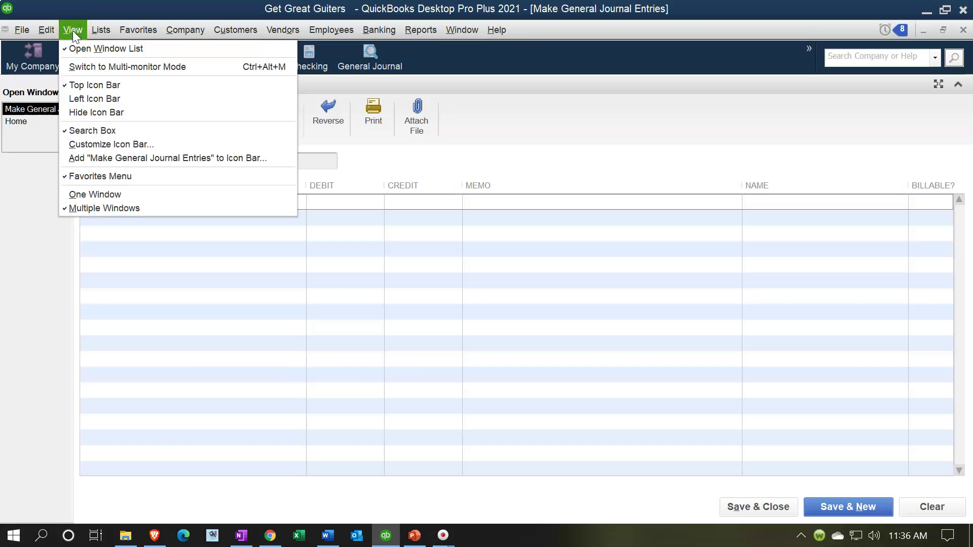
left_click(83, 94)
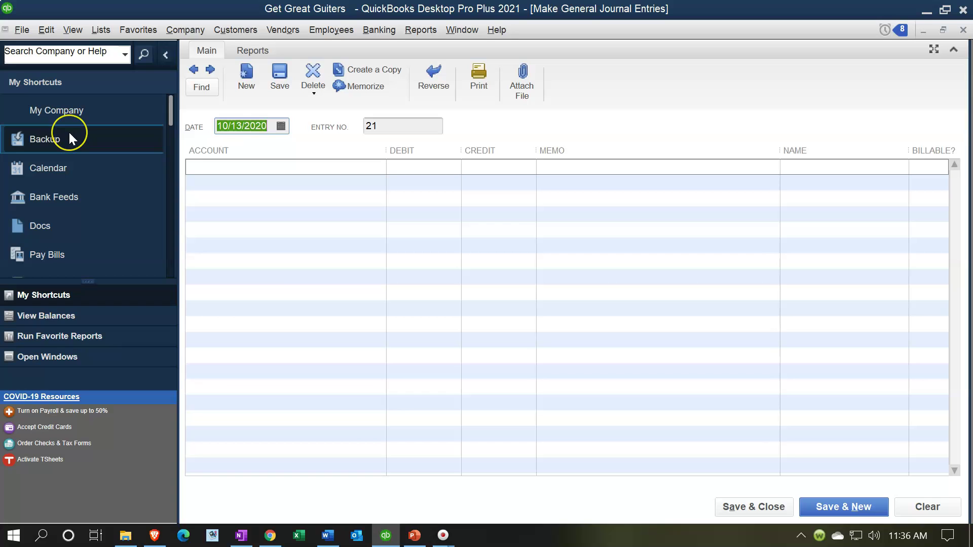
left_click(57, 354)
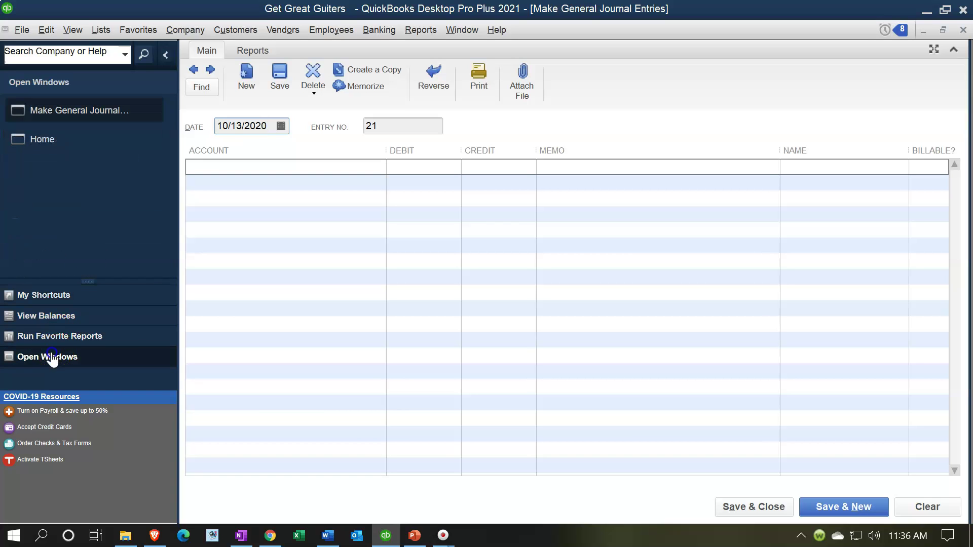